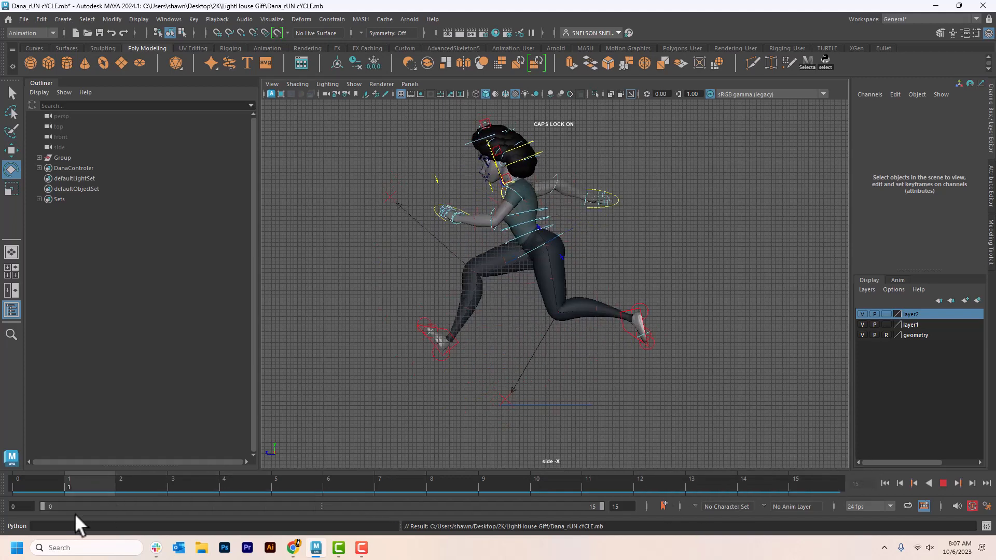
Scrub and play the run cycle from frame 0 to 15 to examine its poses and timing
left_click_drag(76, 514, 44, 520)
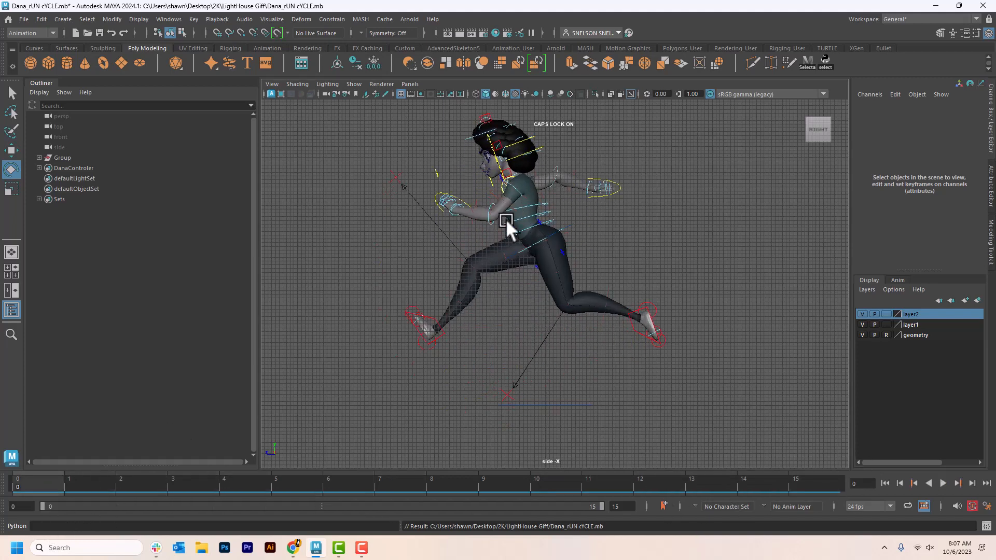
key("alt+v")
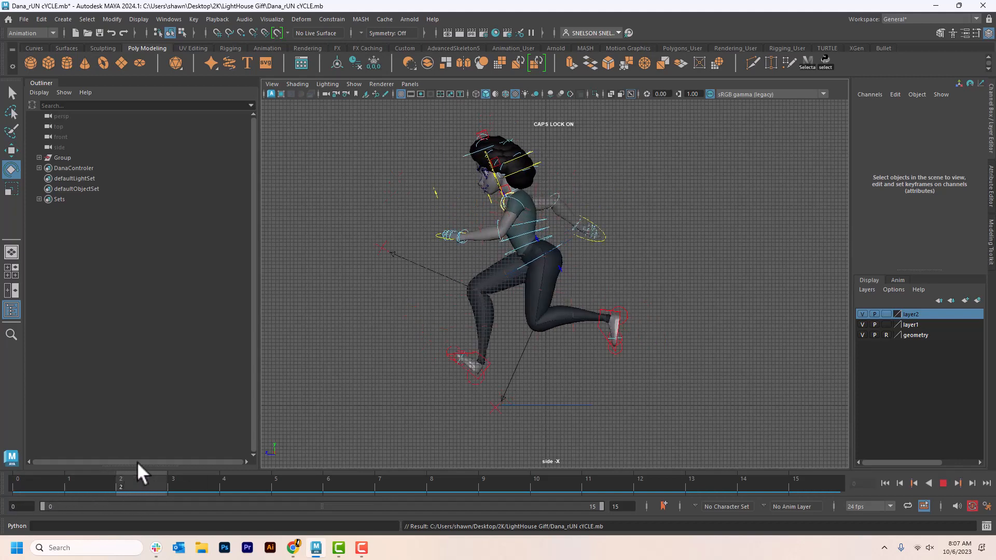
key("alt+v")
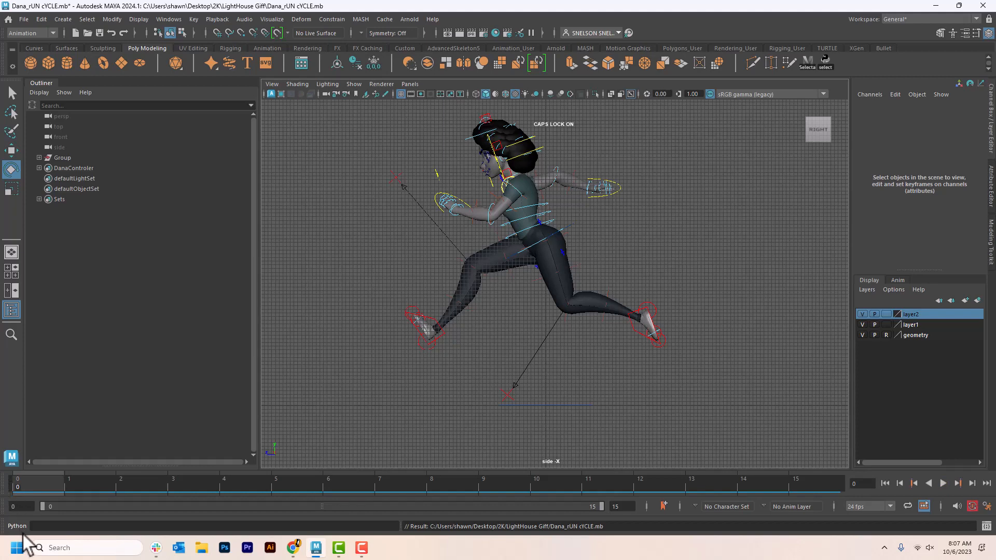
key("alt+v")
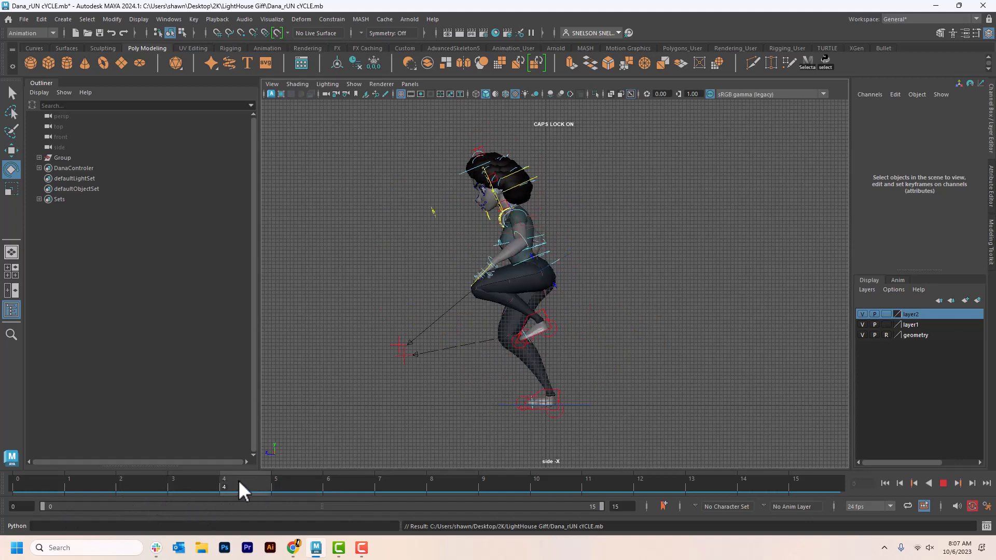
left_click(110, 486)
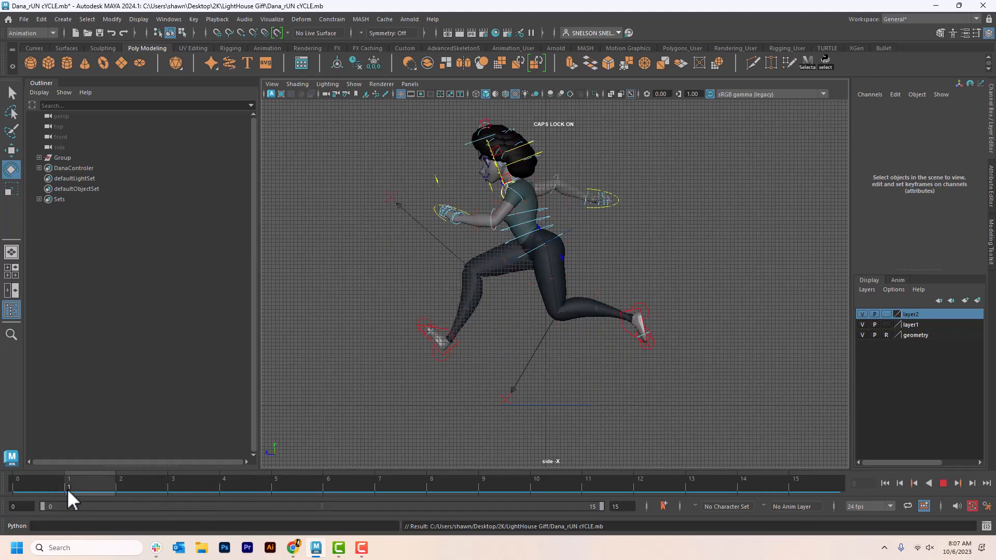
left_click_drag(73, 485, 273, 470)
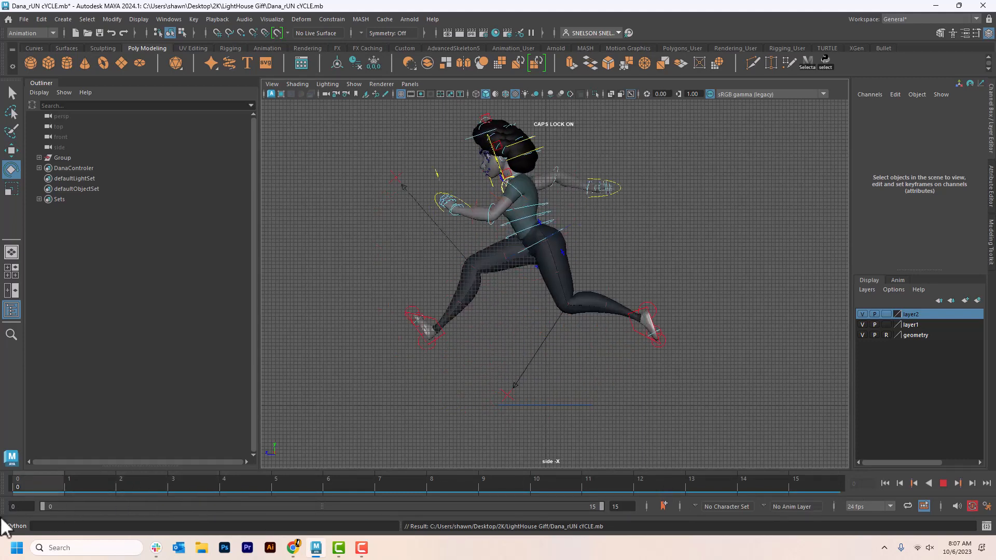
key("Escape")
left_click(68, 486)
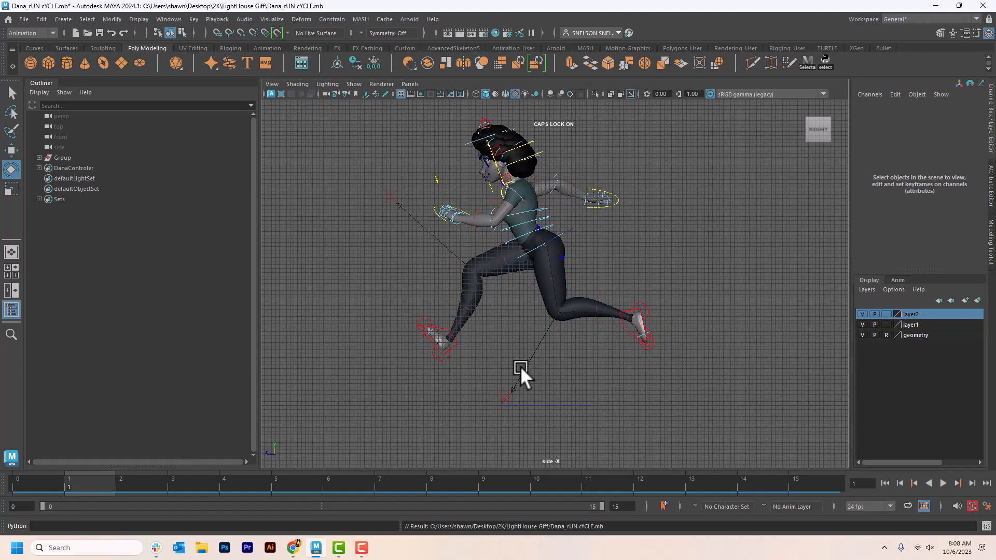
key("alt+v")
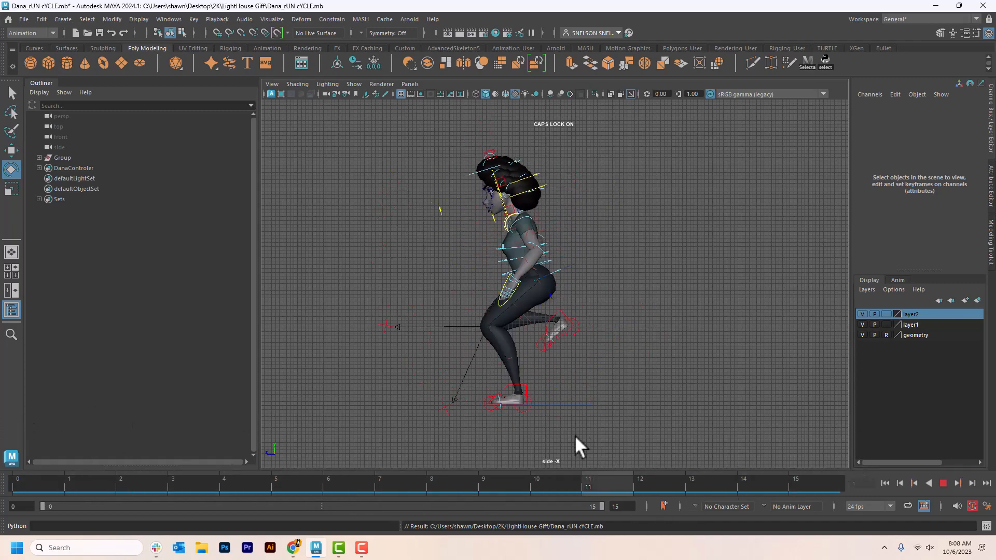
key("Escape")
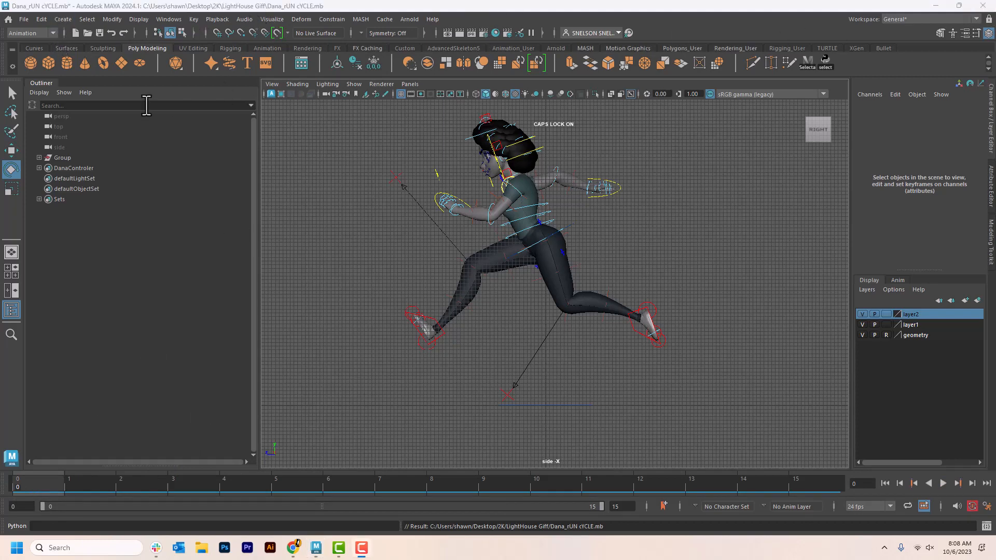
Select the DanaControler quick select set and delete its keys at frames 8 and 11
left_click(86, 19)
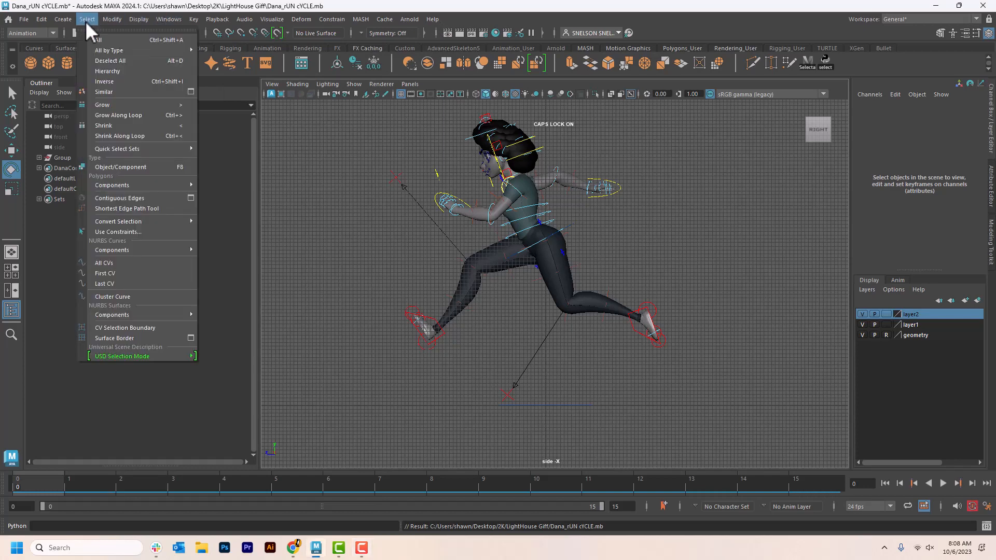
mouse_move(132, 149)
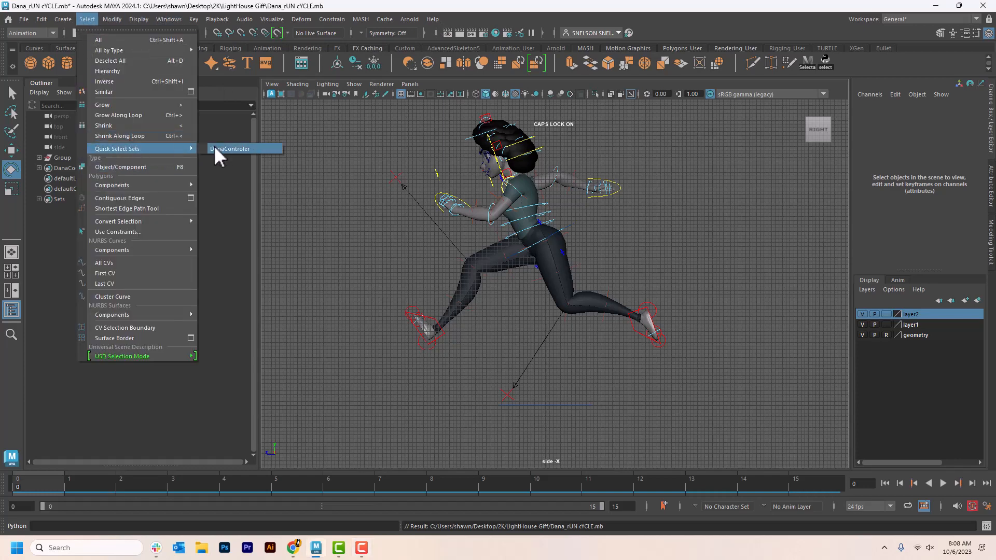
left_click(232, 149)
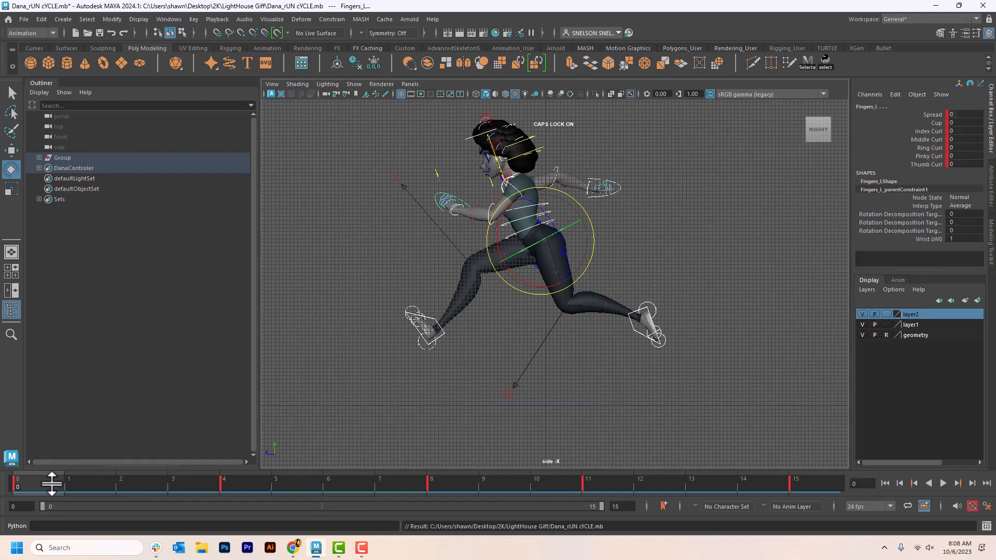
key("alt+v")
left_click_drag(39, 485, 633, 483)
right_click(635, 483)
left_click(646, 322)
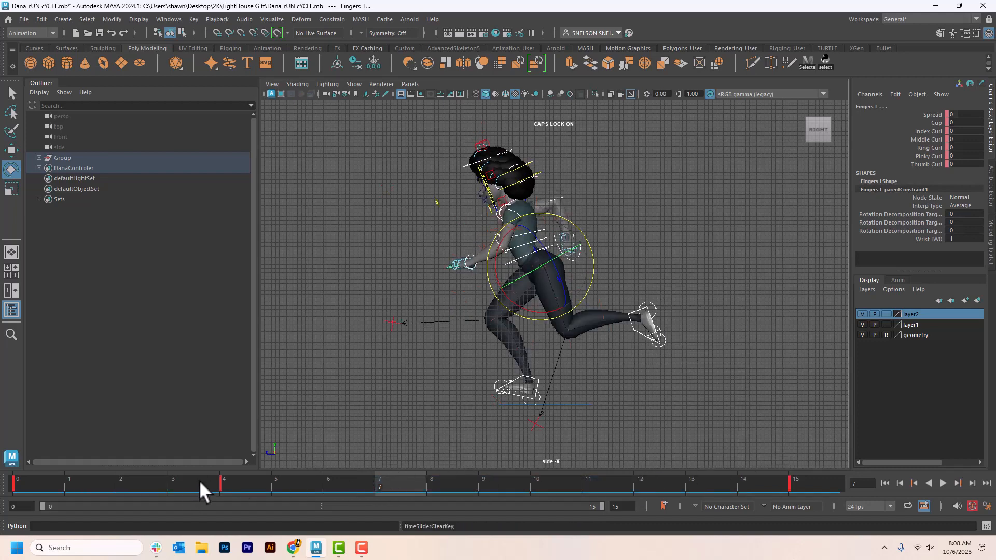
Set a key at frame 2 for the selected controls and delete their key at frame 4
left_click_drag(200, 480, 231, 487, "shift")
key("alt+v")
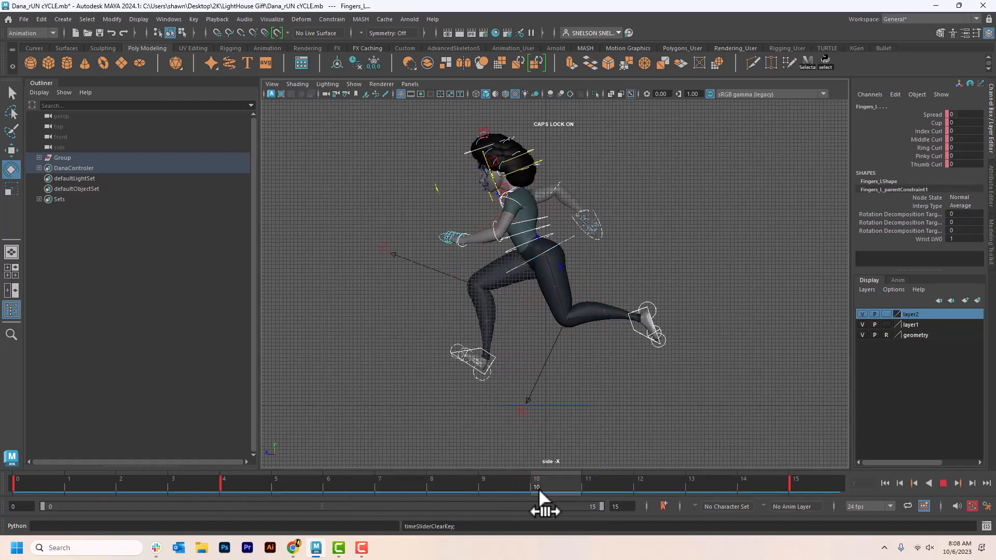
left_click(521, 487)
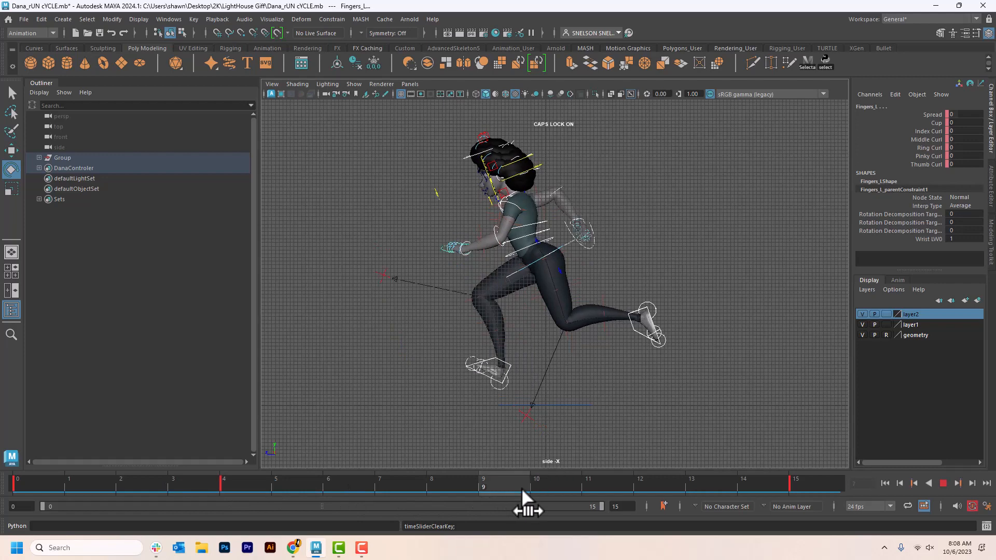
left_click(113, 483)
key("alt+v")
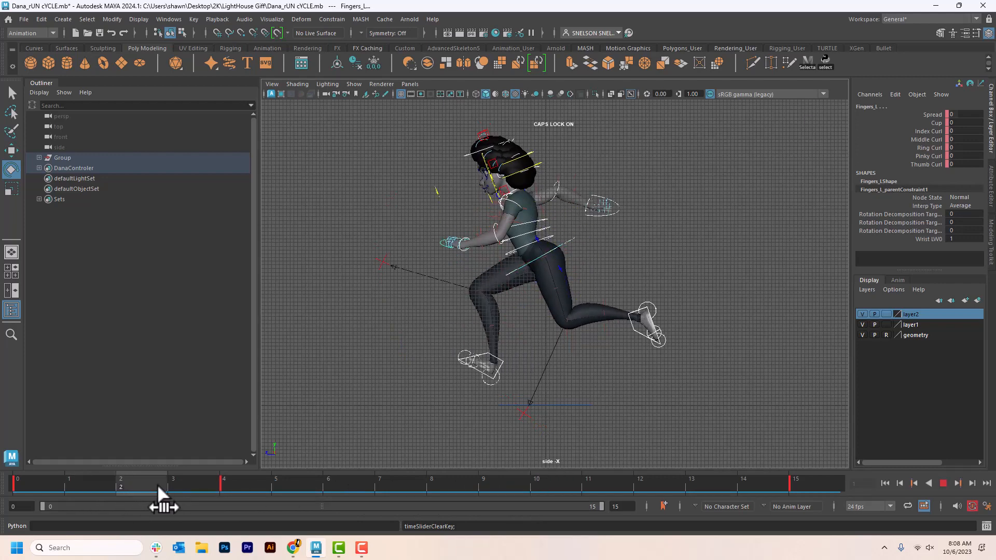
key("alt+v")
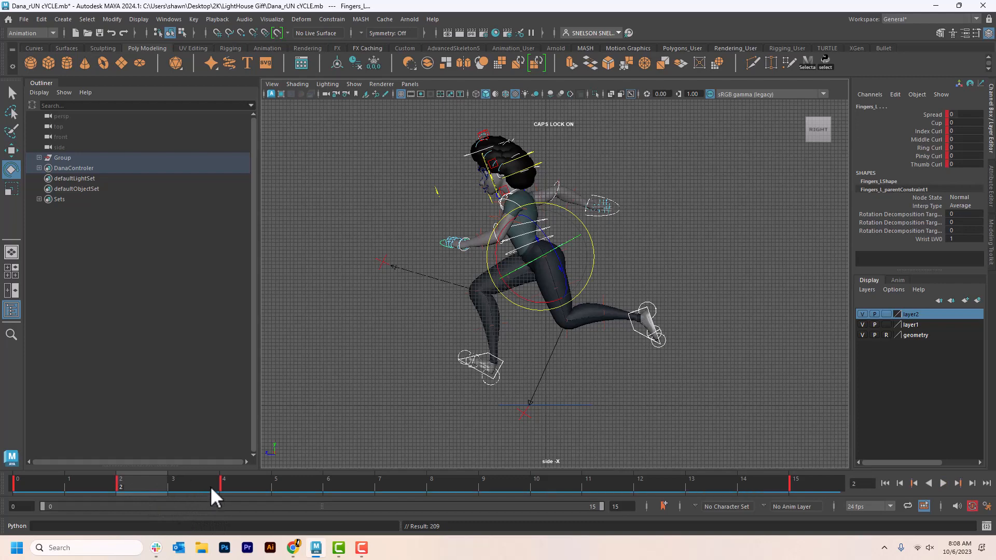
left_click_drag(210, 487, 228, 487, "shift")
right_click(228, 487)
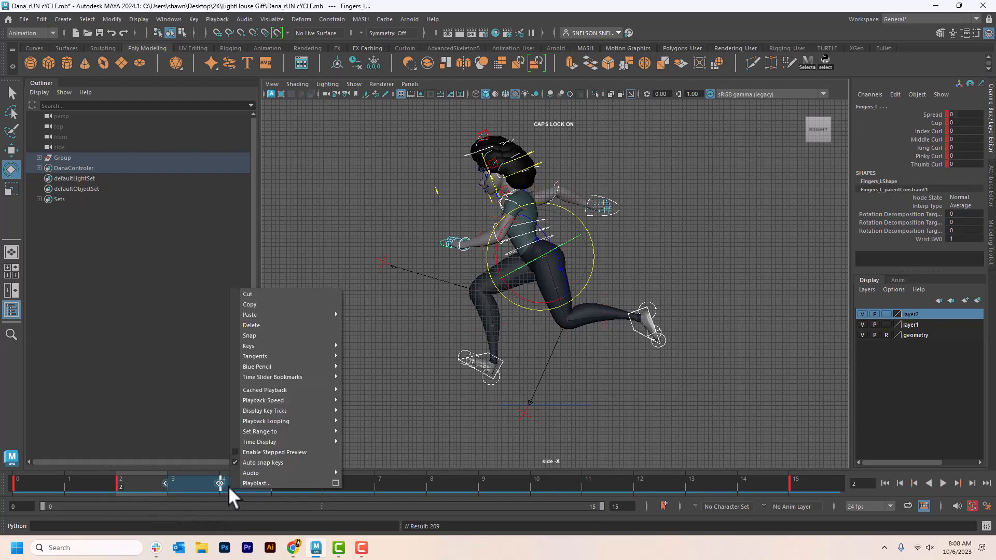
left_click(257, 328)
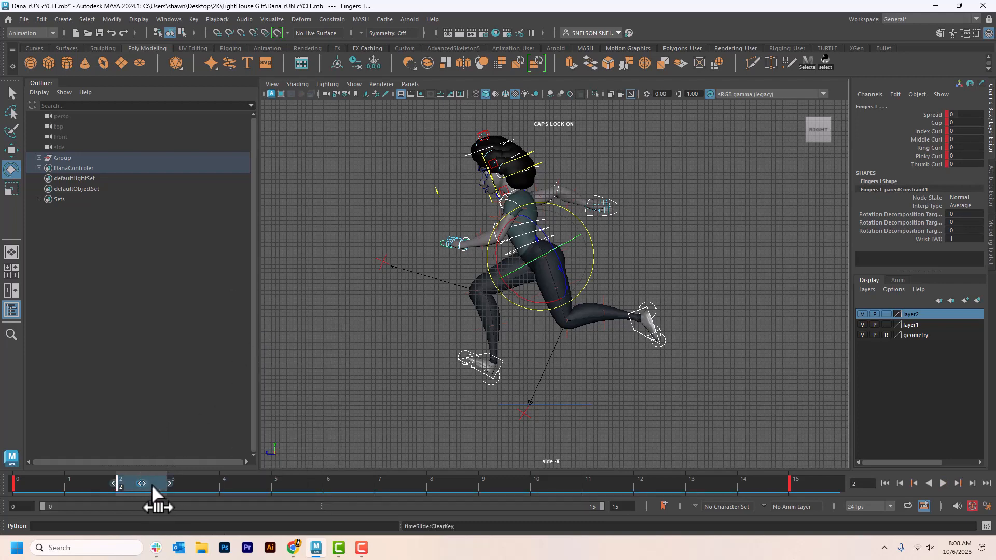
Move the controls' key at frame 2 to frame 8 and preview the timing
key("alt+v")
key("alt+v")
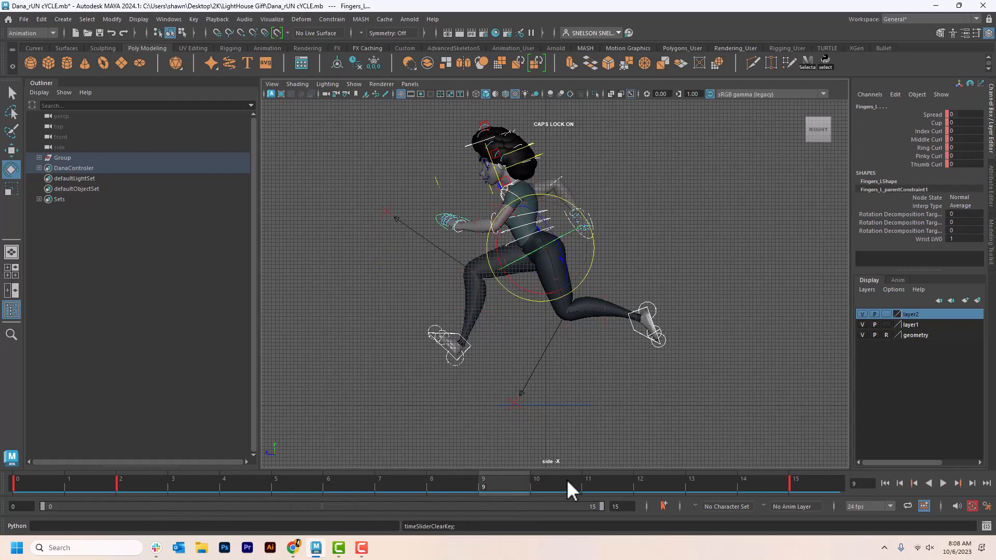
left_click(133, 478)
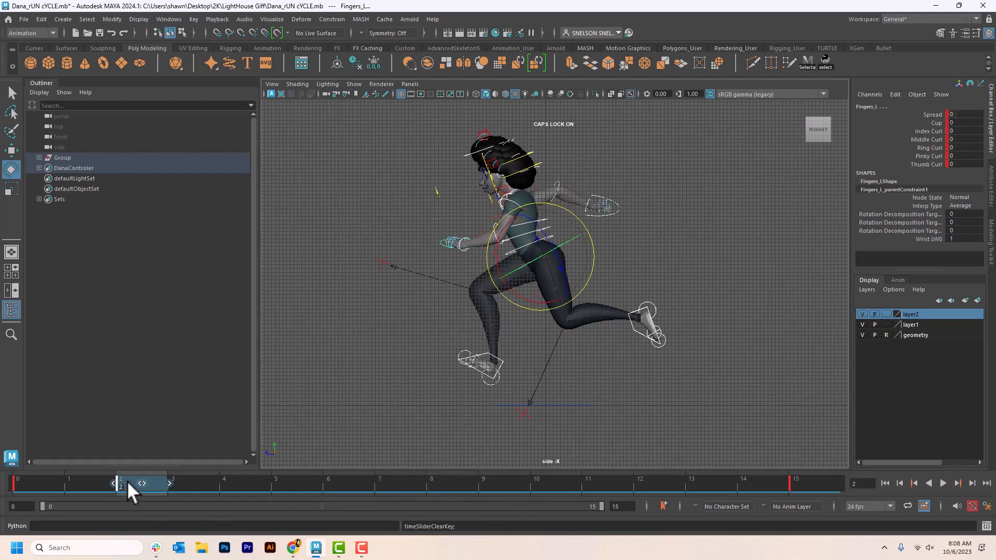
key("alt+v")
left_click_drag(354, 497, 474, 484)
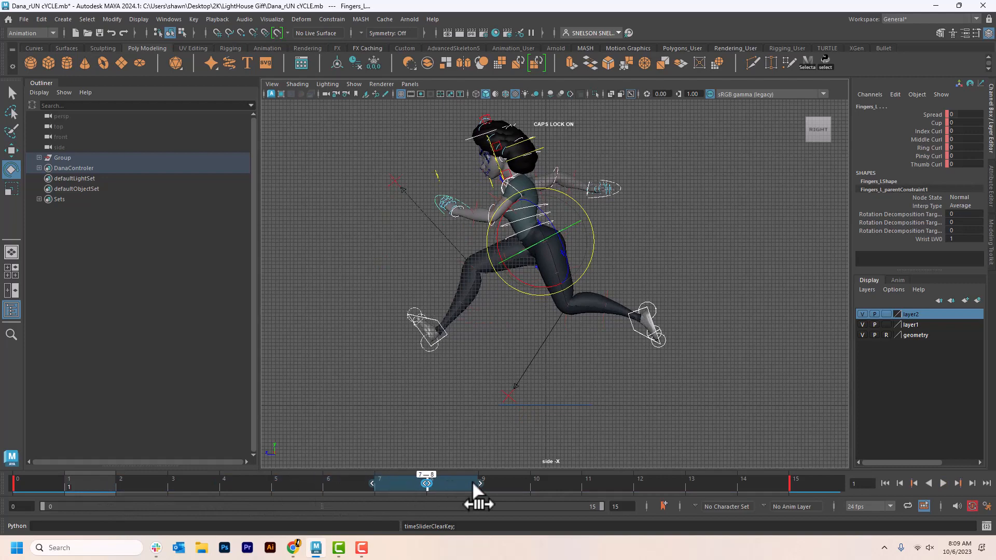
left_click(507, 484)
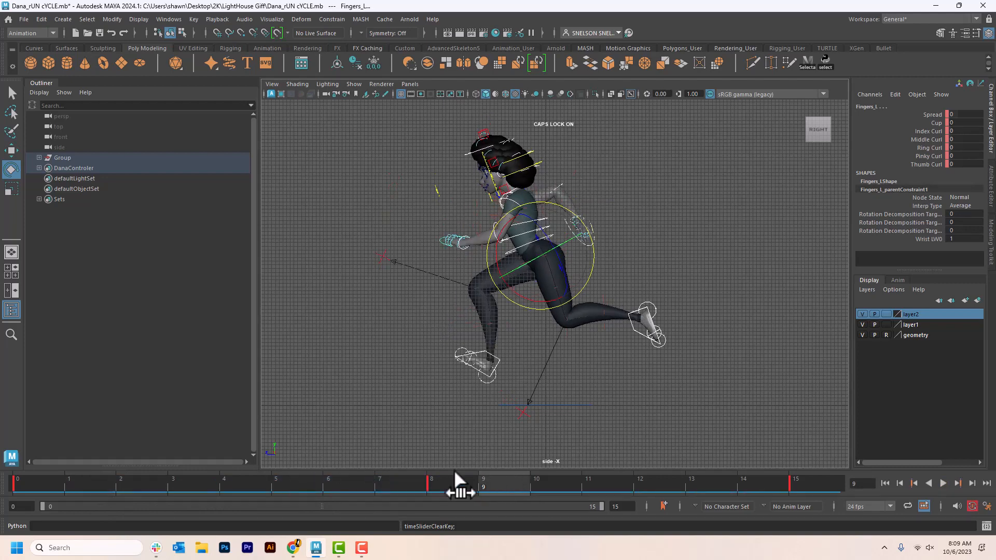
key("alt+v")
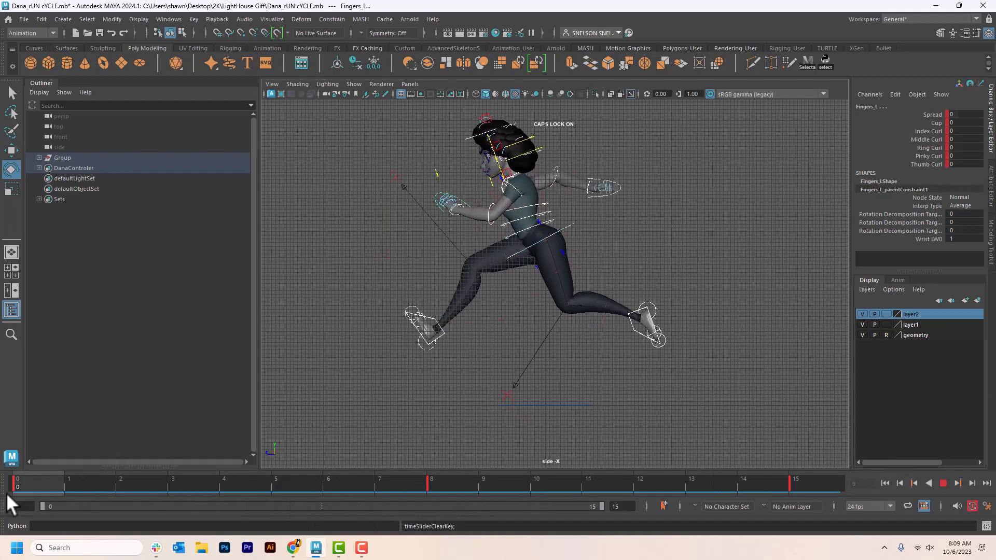
At frame 8, move the left foot control slightly back and down and the right foot control farther forward and up
left_click(425, 486)
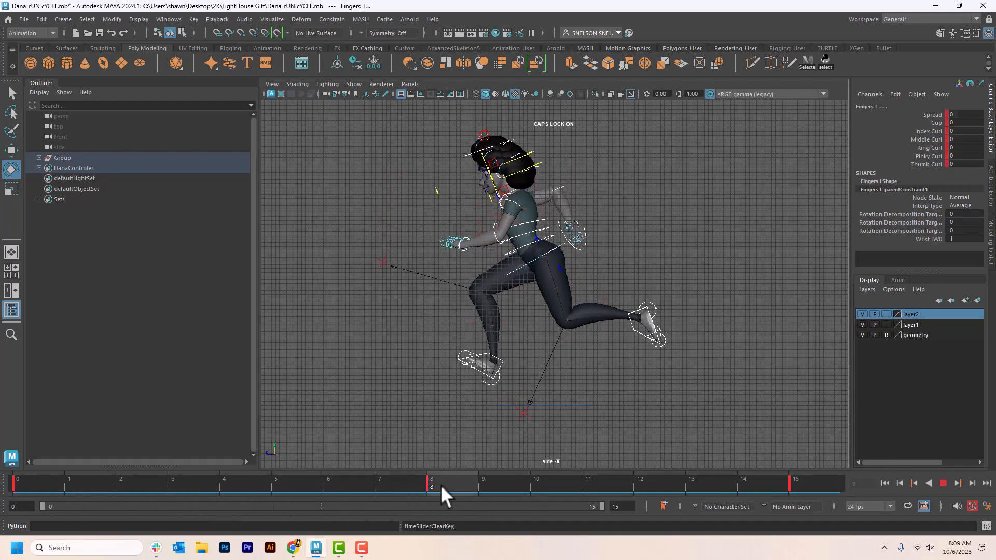
left_click(605, 343)
left_click(640, 332)
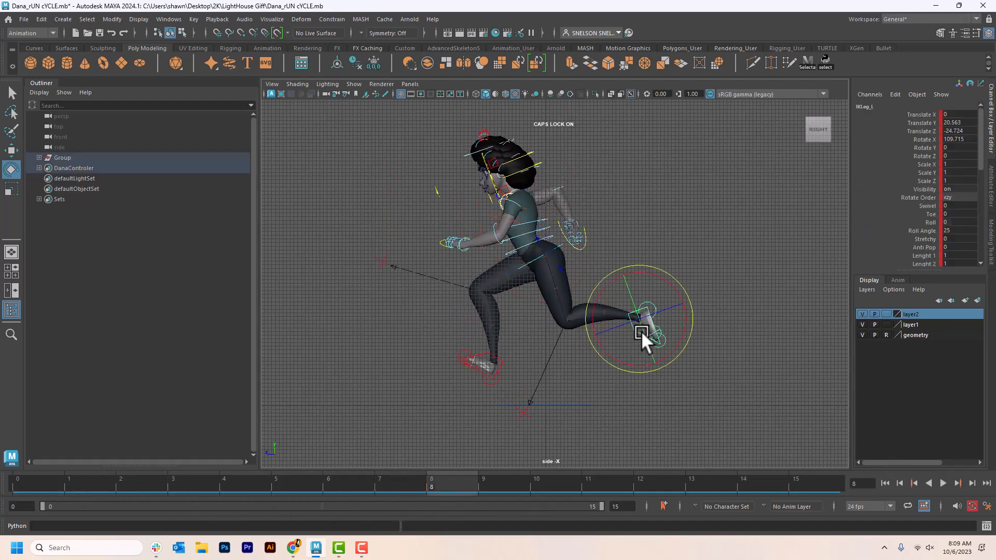
key("w")
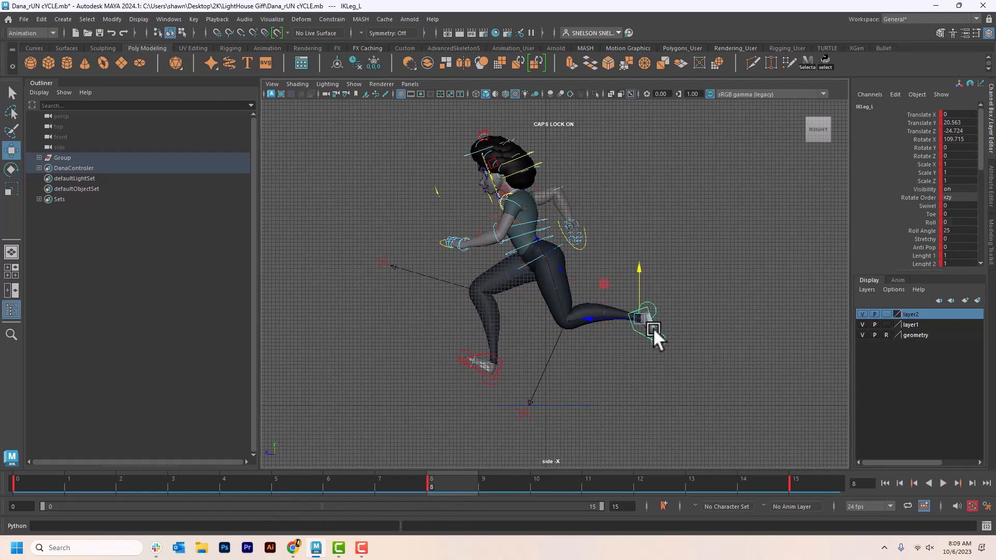
left_click_drag(653, 327, 646, 324)
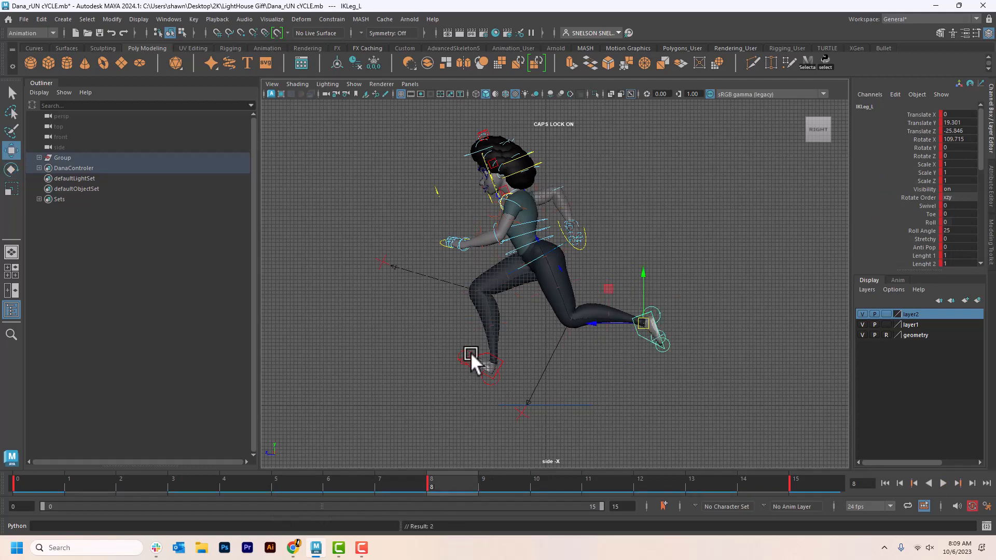
left_click(488, 359)
left_click_drag(490, 359, 439, 344)
key("alt+v")
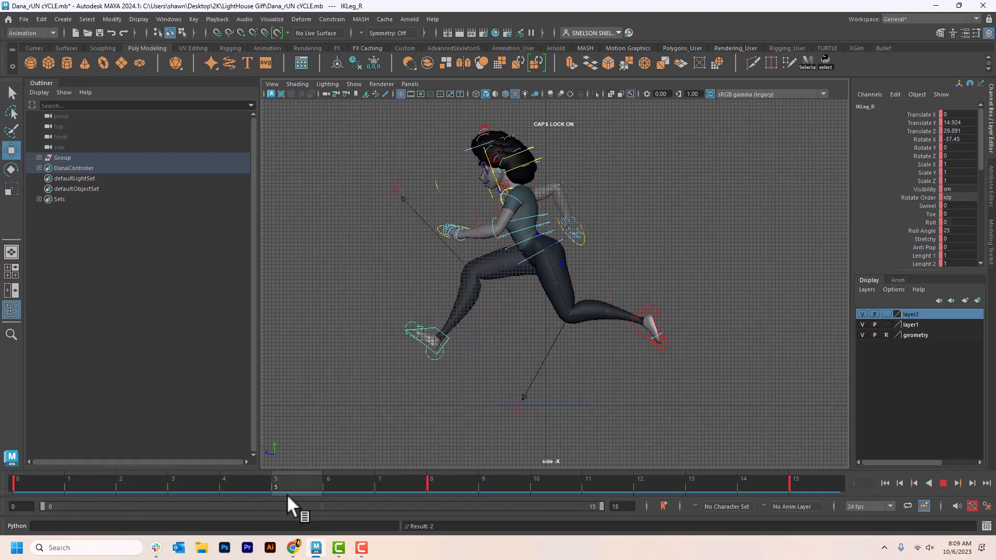
left_click_drag(108, 474, 444, 474)
Move the left foot control at frame 8 to about Translate Y 19.582 and Z -22.482, and play back the cycle
left_click(638, 326)
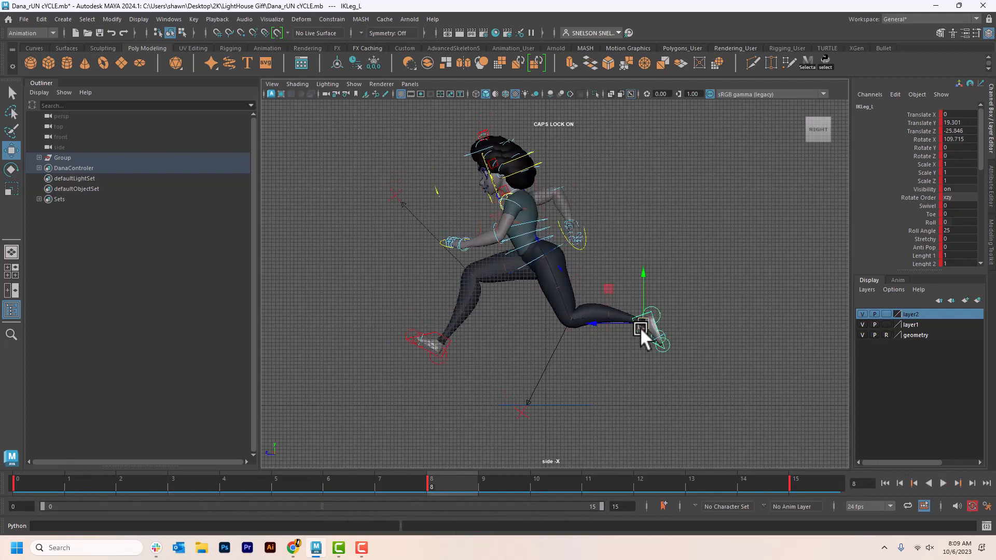
left_click_drag(640, 328, 629, 320)
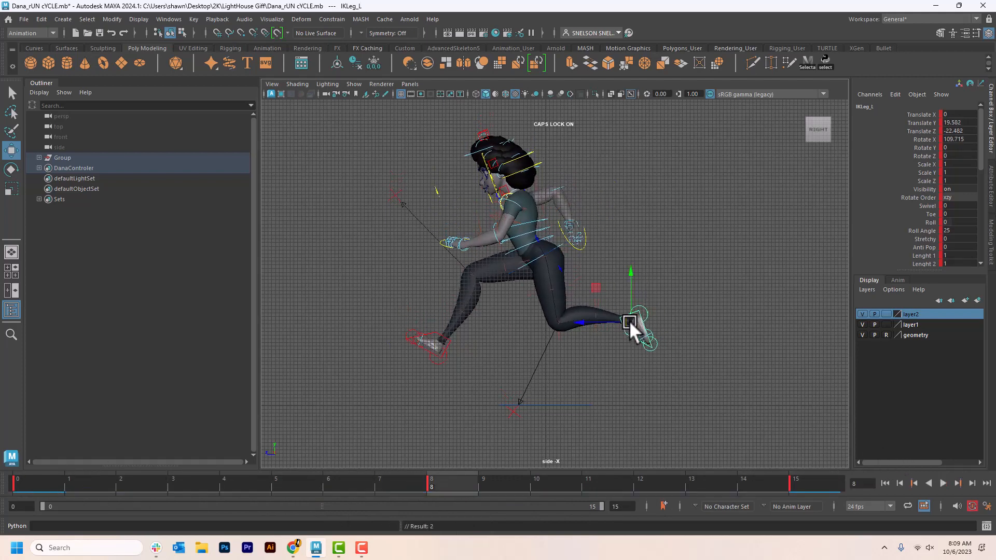
left_click_drag(450, 478, 937, 452)
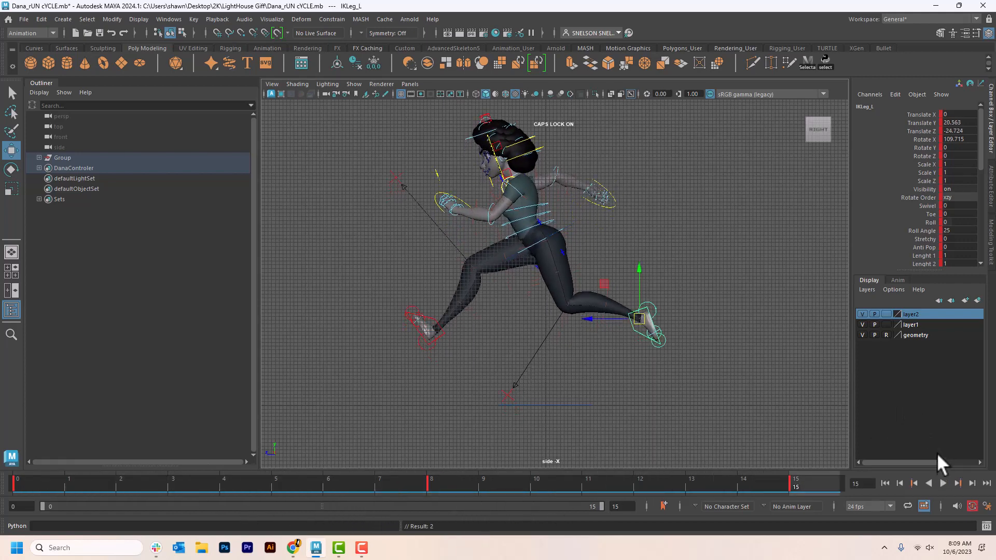
left_click(942, 483)
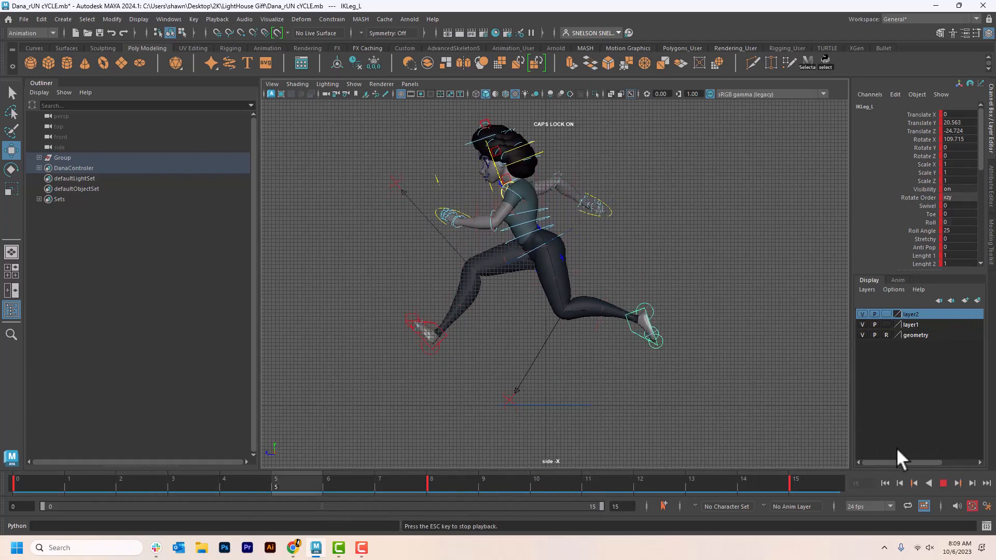
left_click(943, 483)
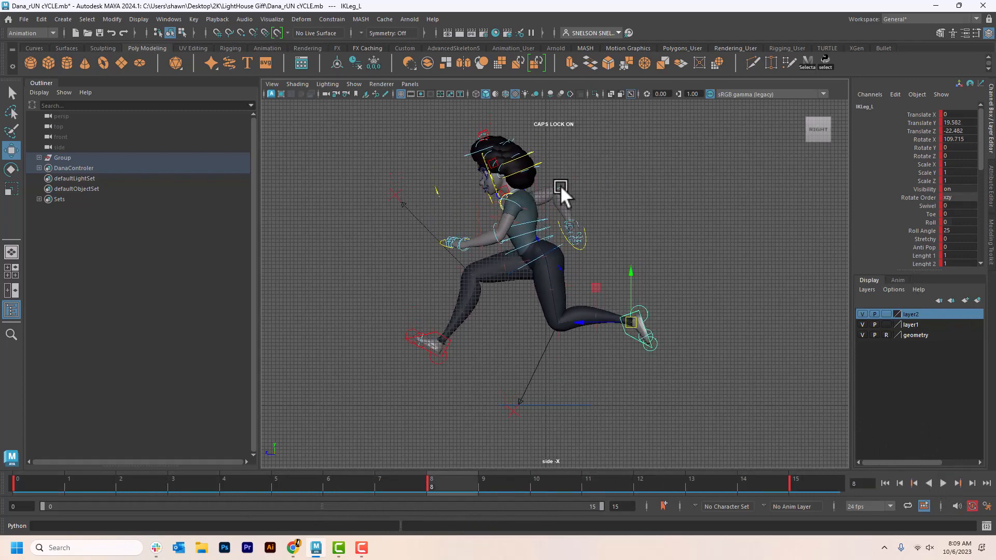
Delete the right elbow control's key at frame 3 and check the arm's motion in playback
left_click(560, 186)
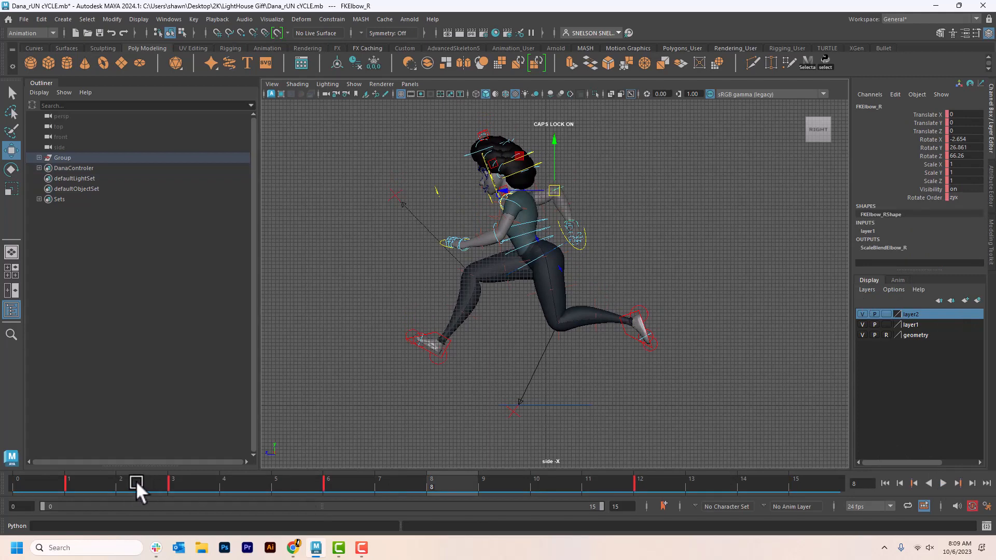
left_click_drag(136, 481, 188, 488, "shift")
right_click(192, 488)
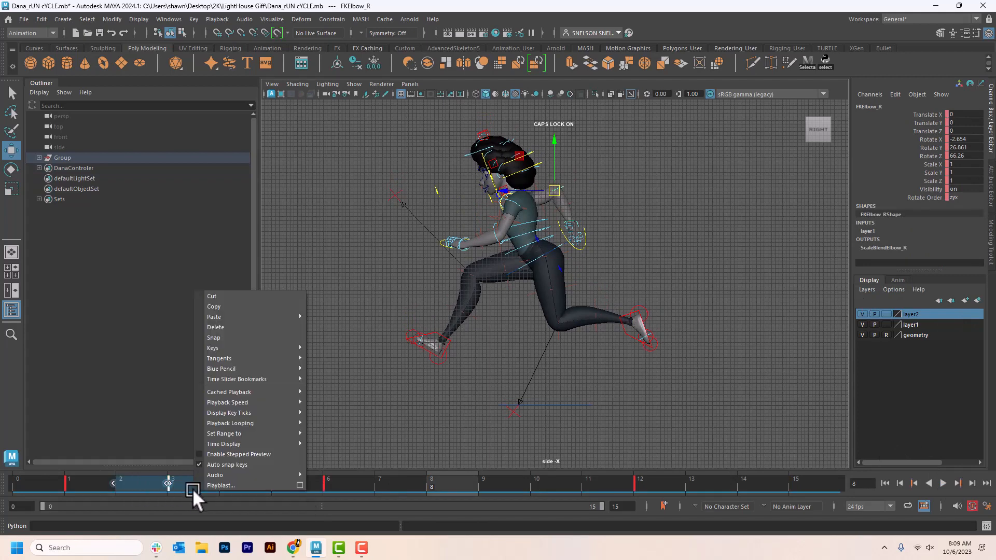
left_click(211, 331)
key("alt+v")
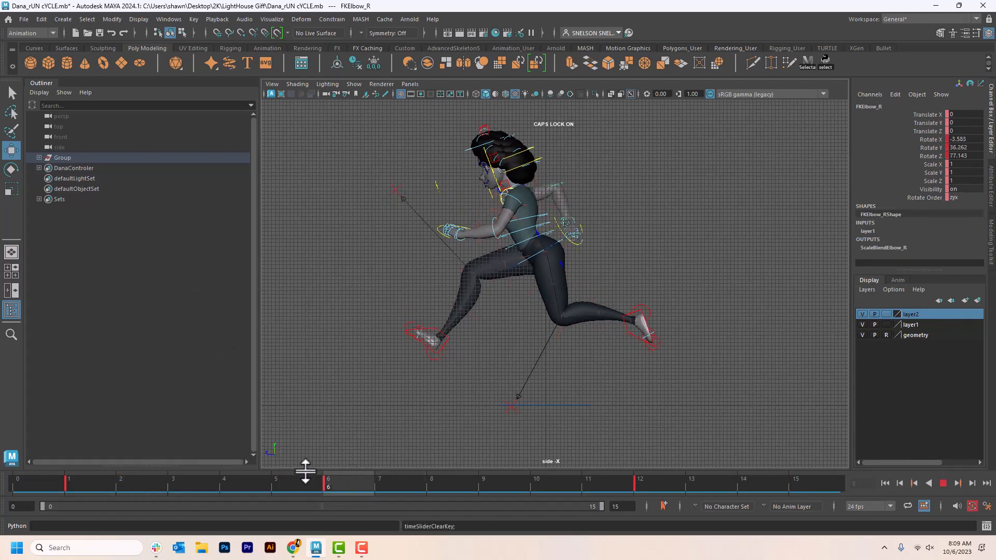
left_click_drag(306, 471, 175, 472)
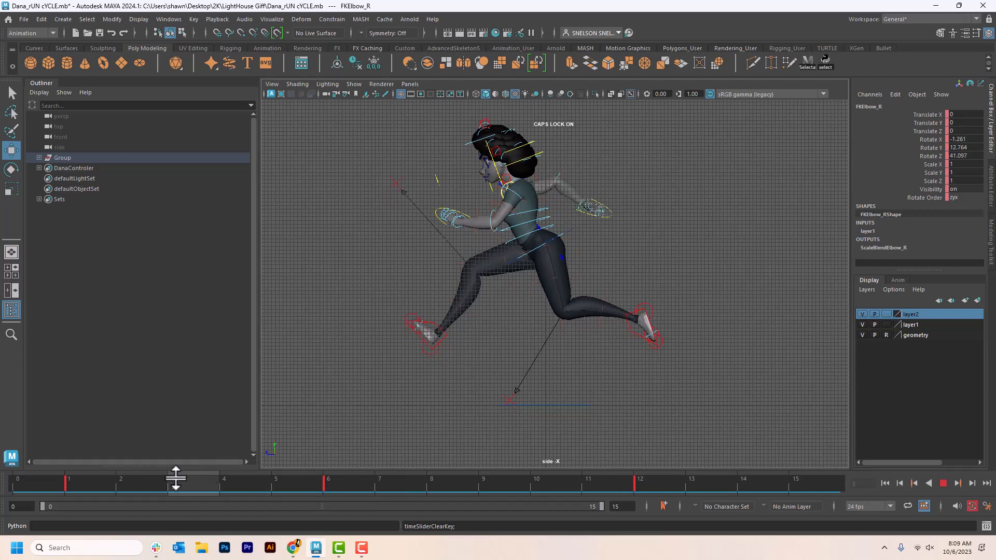
Move the right wrist control's key at frame 1 to frame 0
left_click(595, 193)
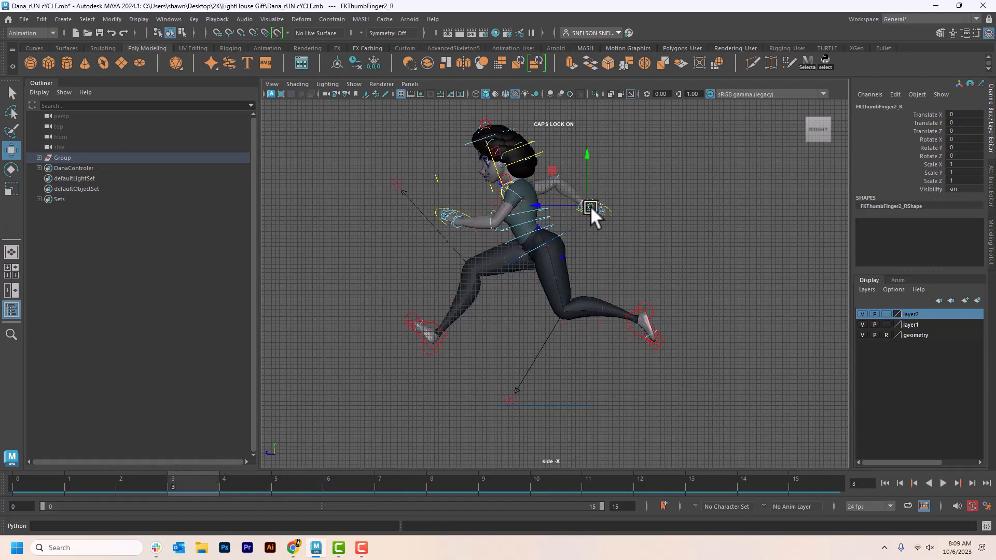
scroll(590, 207, "up", 5)
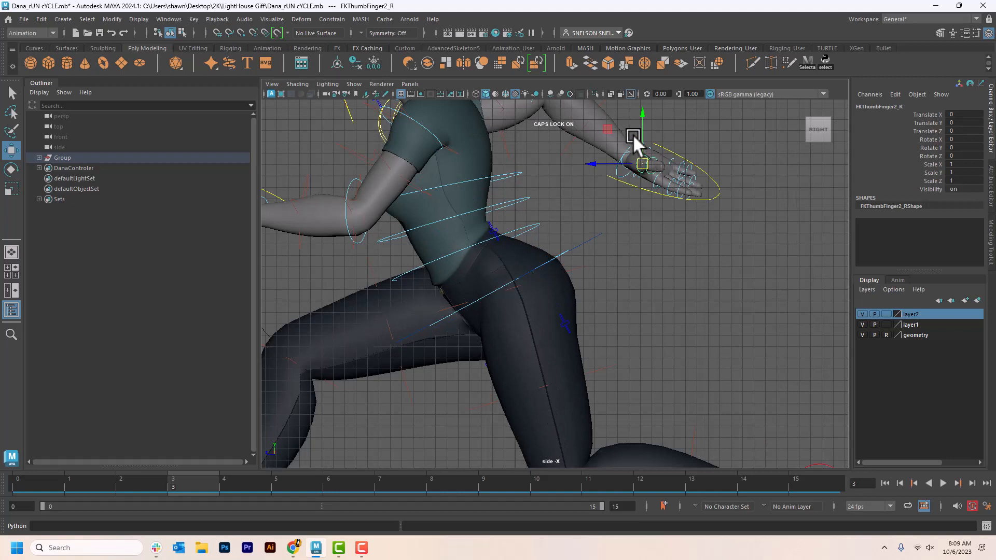
left_click(624, 174)
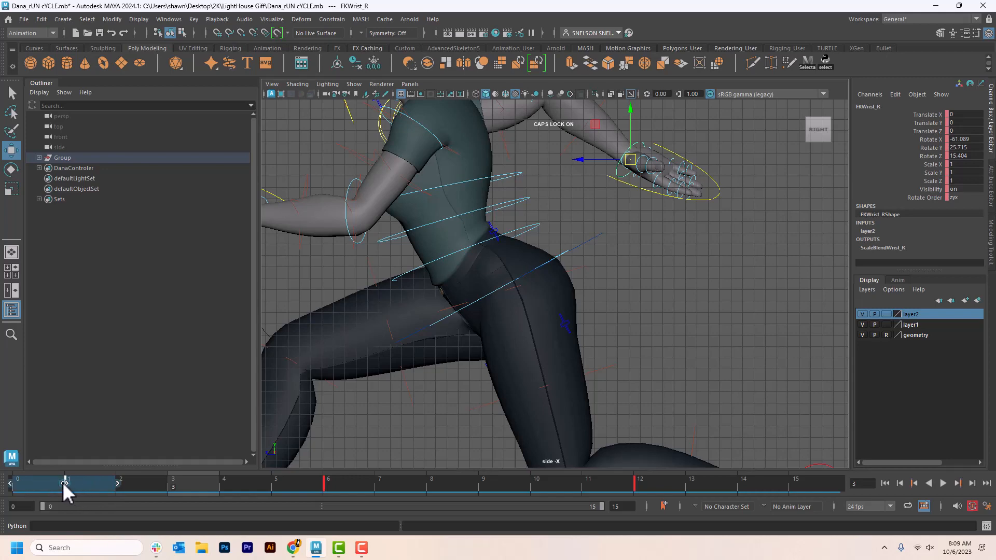
left_click_drag(64, 482, 125, 483)
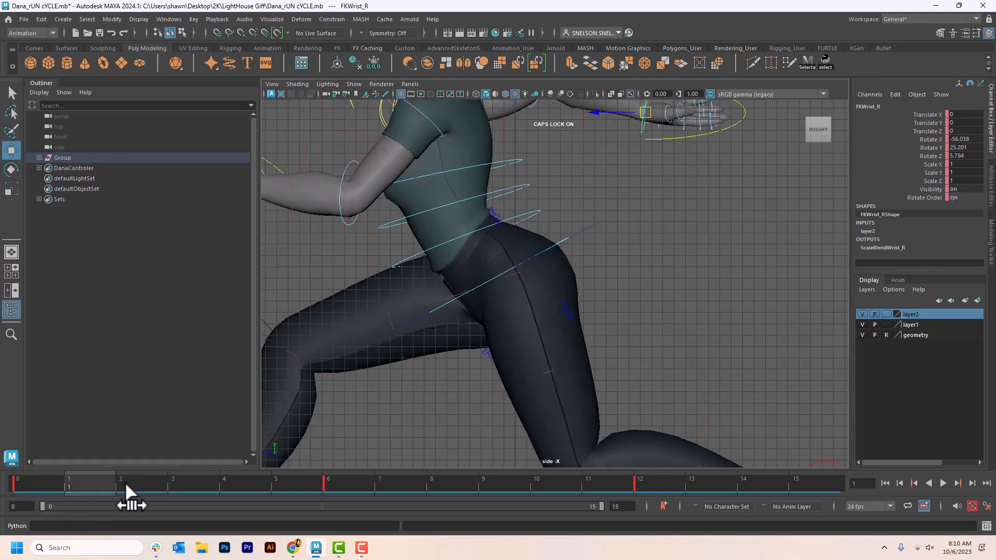
left_click_drag(263, 480, 351, 478)
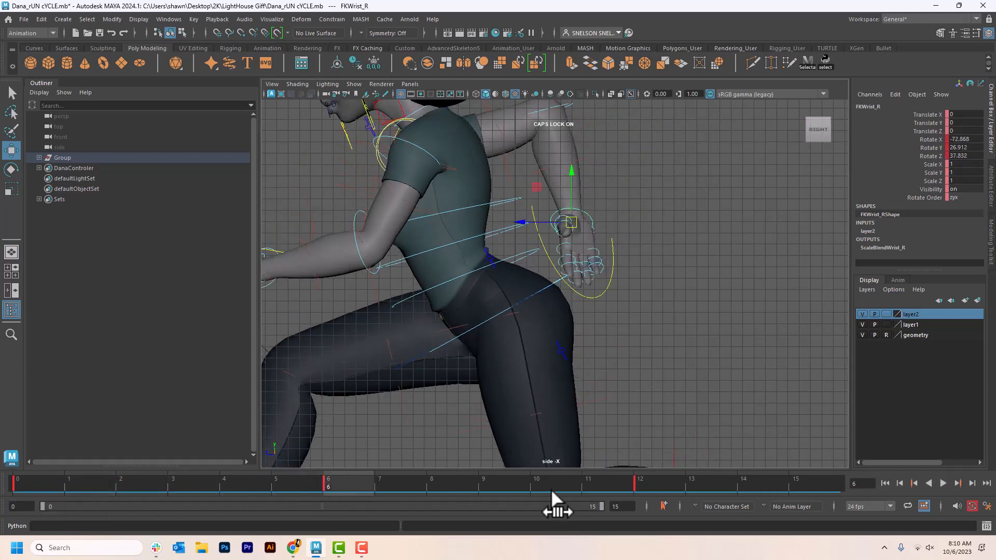
Move the right wrist control's key at frame 12 to frame 15
left_click(641, 479)
left_click_drag(641, 479, 827, 487, "shift")
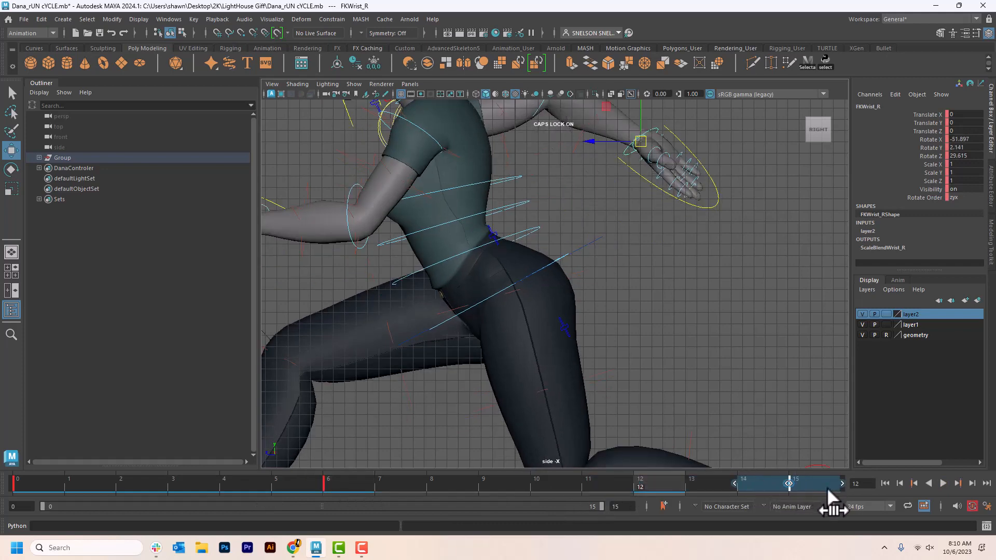
left_click(706, 480)
left_click_drag(705, 474, 98, 467)
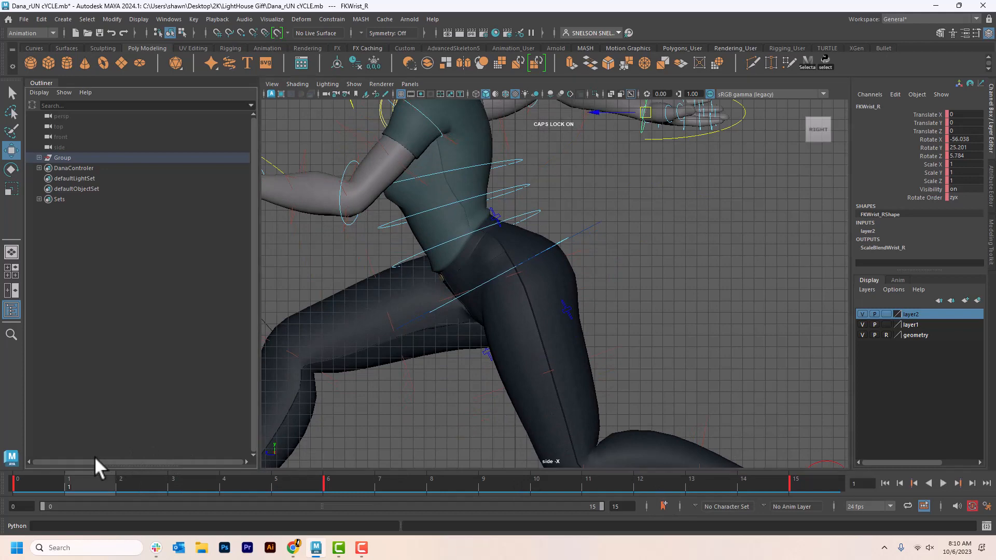
Move the right wrist control's key at frame 6 to frame 8 and preview the cycle with the whole character in view
left_click(302, 478)
left_click_drag(301, 478, 484, 491, "shift")
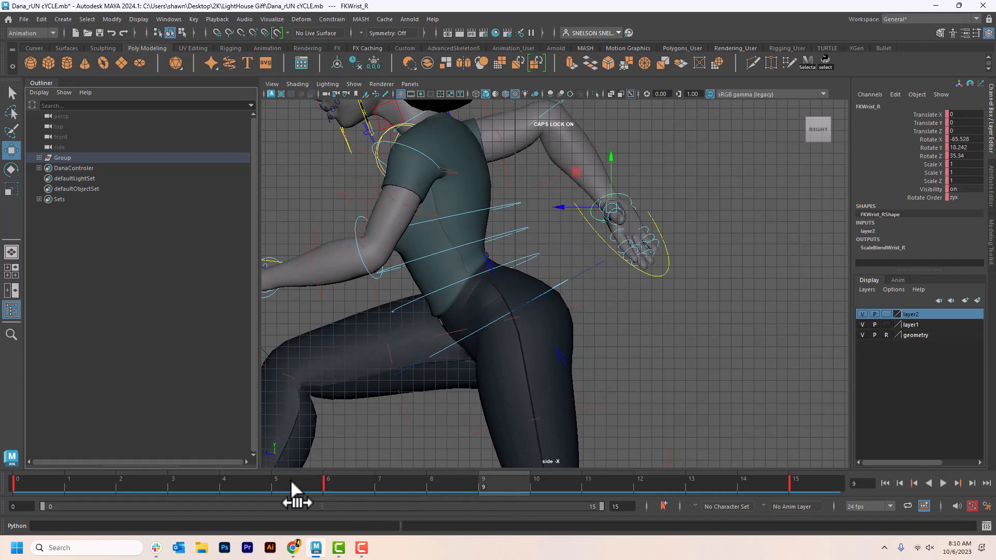
left_click_drag(339, 491, 424, 488)
left_click(602, 485)
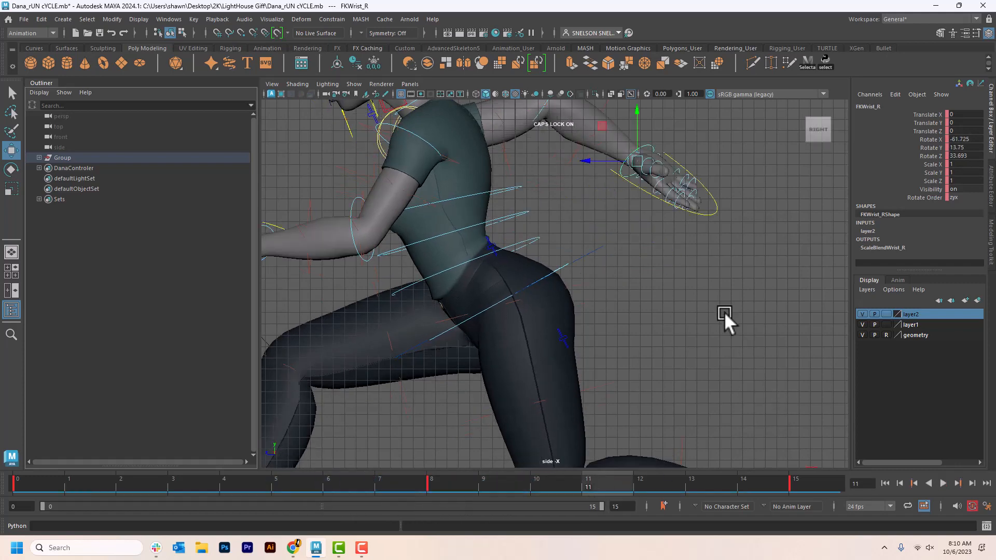
key("a")
key("alt+v")
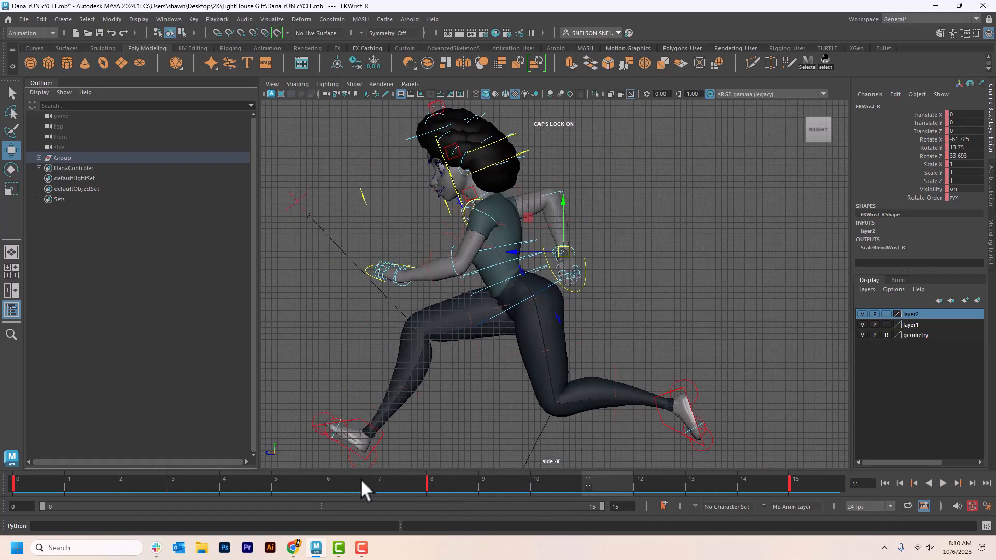
Delete the right elbow control's keys at frames 6 and 12
left_click(180, 488)
left_click(558, 171)
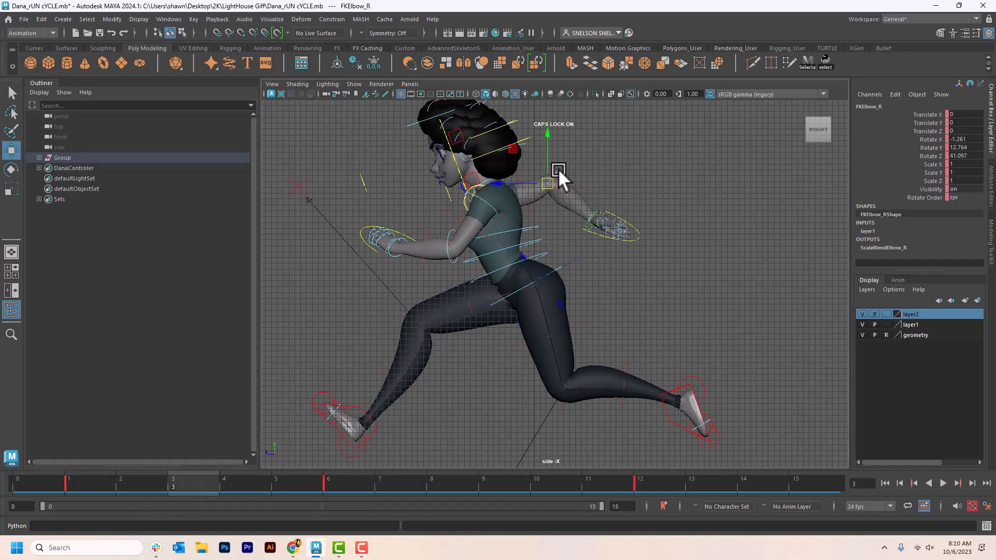
left_click_drag(268, 481, 378, 478, "shift")
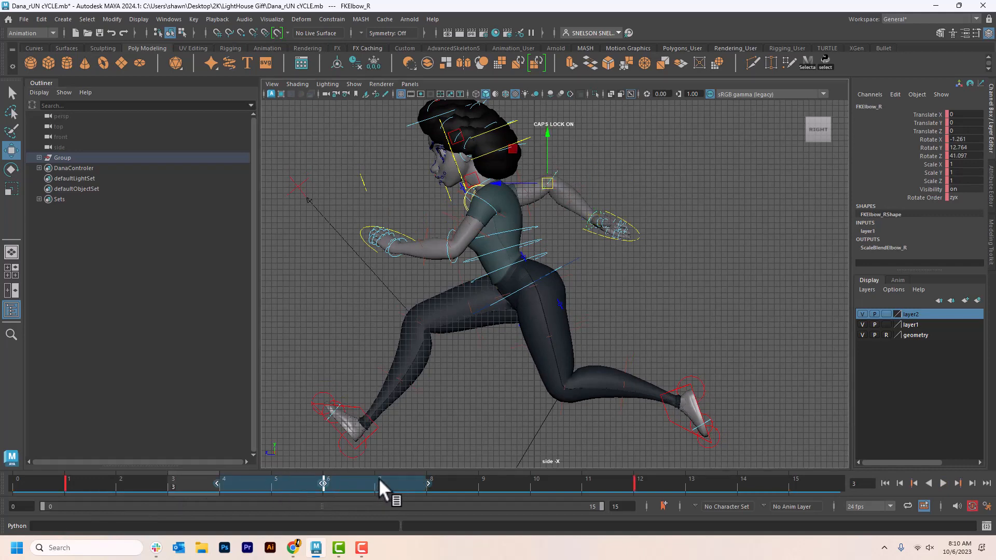
right_click(378, 478)
left_click(412, 316)
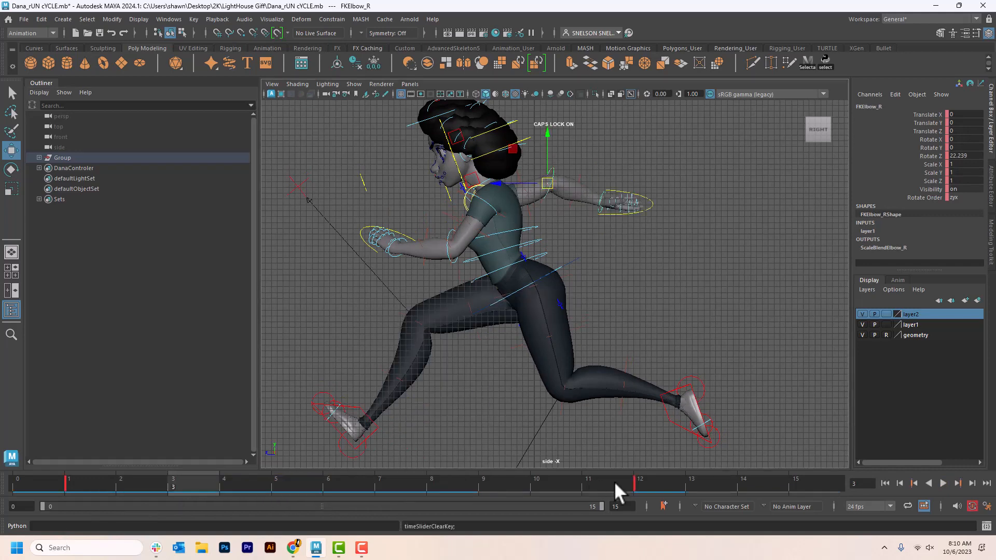
left_click(661, 484, "shift")
right_click(611, 477)
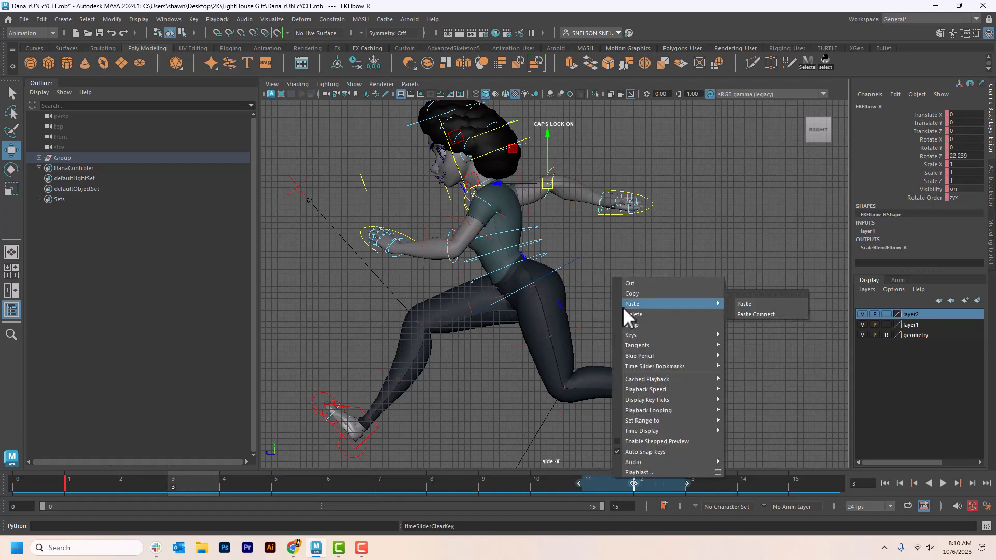
left_click(625, 324)
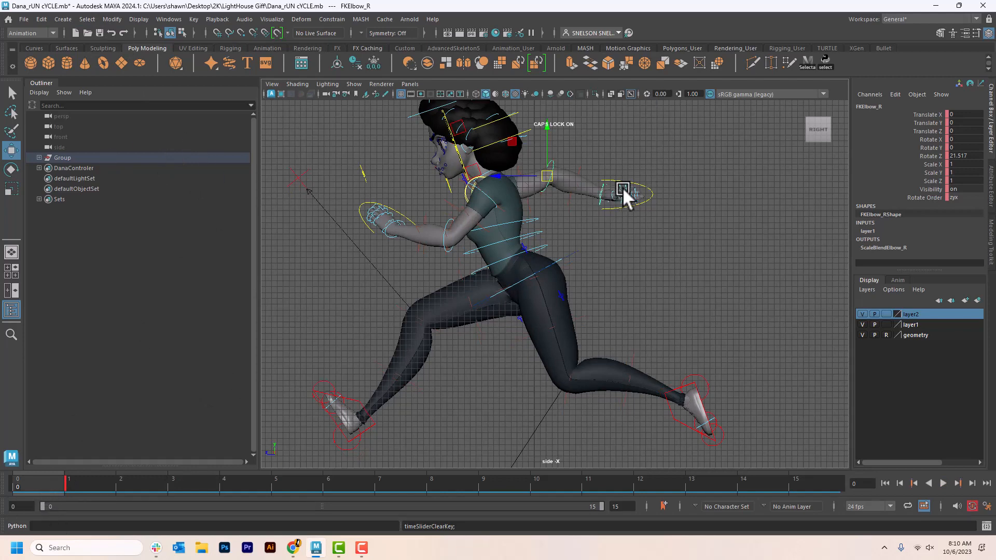
Add the right wrist control to the selected elbow control and key both at frame 0
scroll(623, 188, "up", 3)
left_click(639, 108)
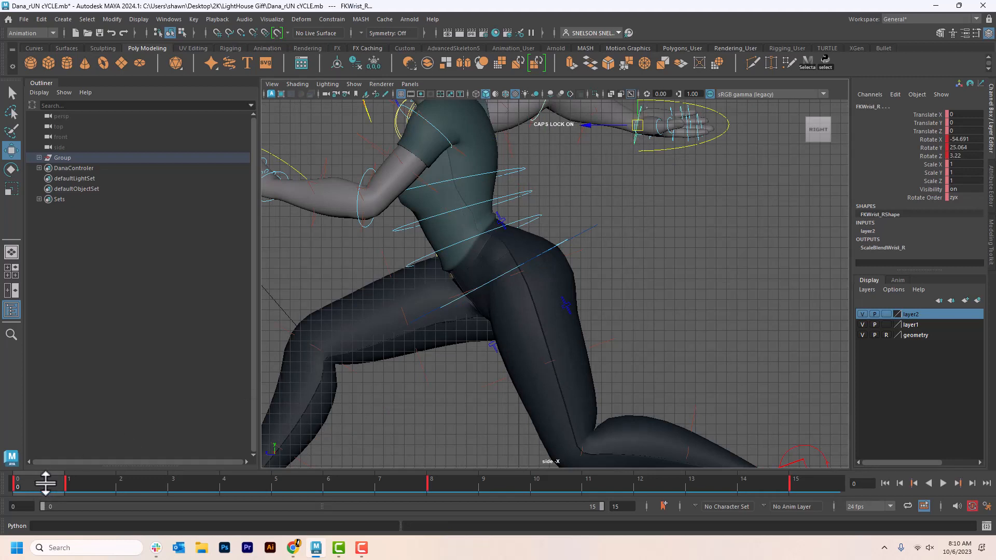
key("alt+v")
Delete the extra key of the right elbow and wrist controls in the frame 1 to 2 range
left_click(72, 483)
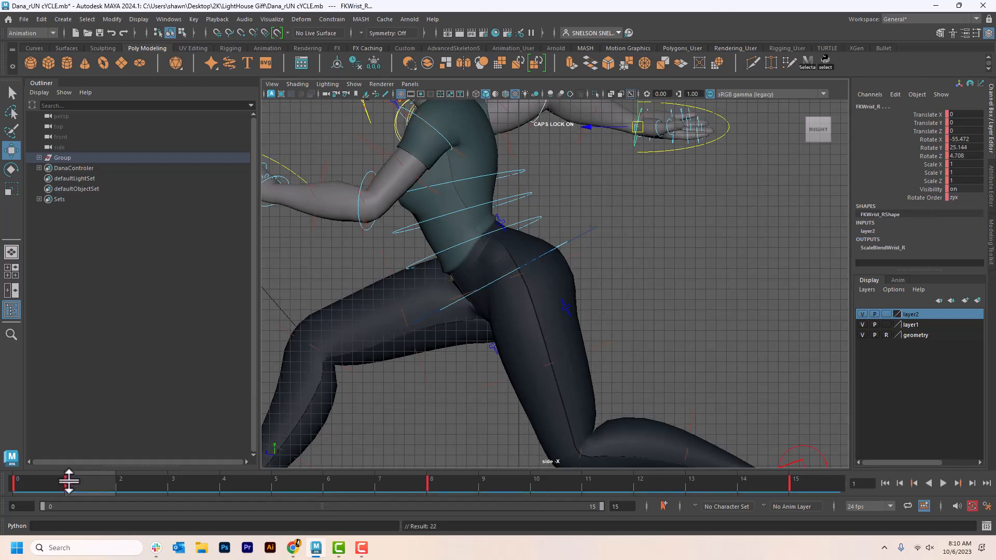
left_click_drag(66, 478, 151, 482, "shift")
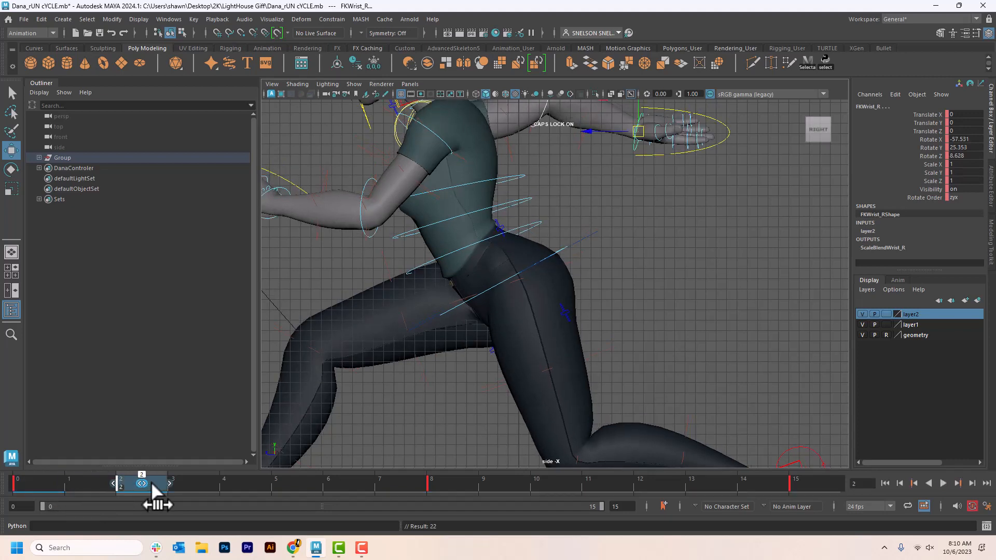
left_click(107, 482, "shift")
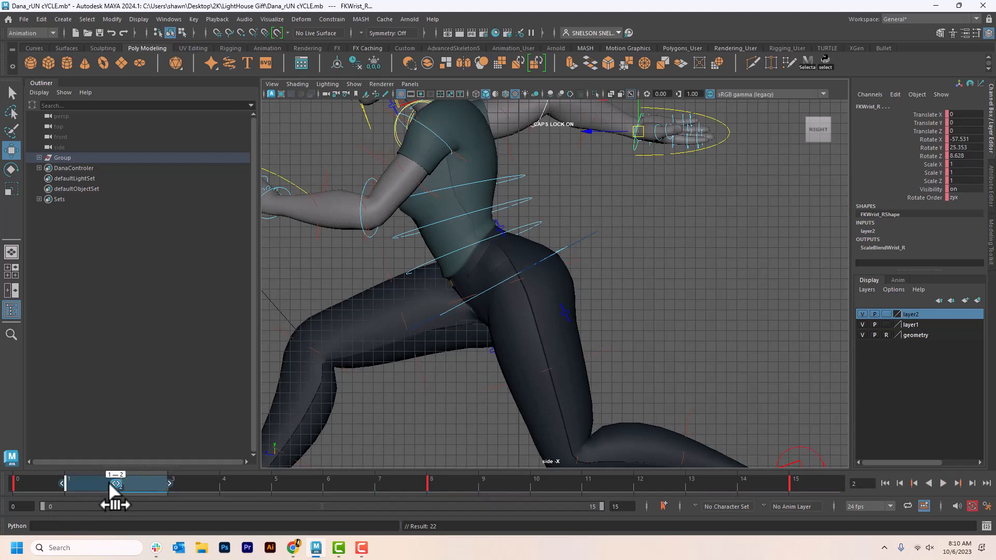
right_click(138, 486)
left_click(157, 321)
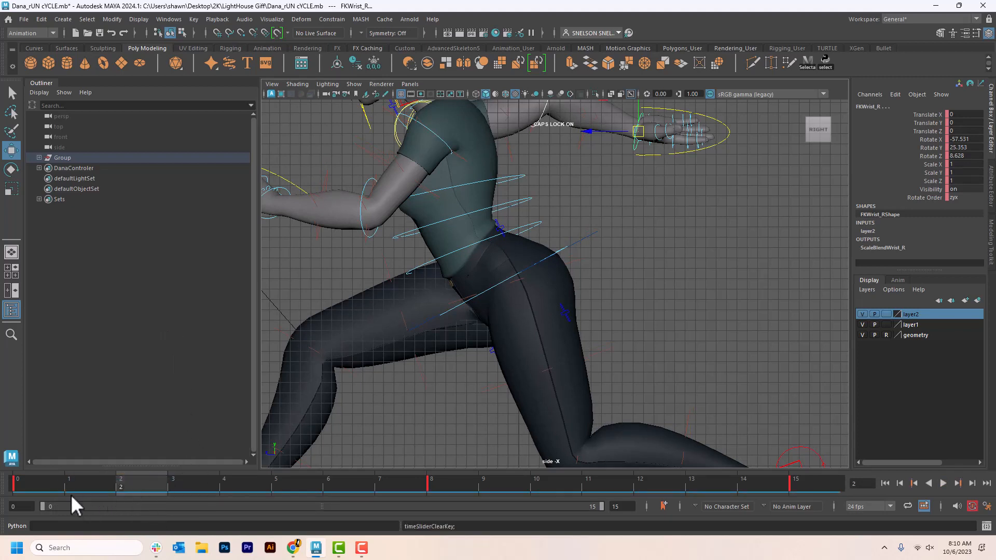
Copy the right elbow and wrist controls' key from frame 0 to frame 15 and play back the cycle
left_click(14, 488)
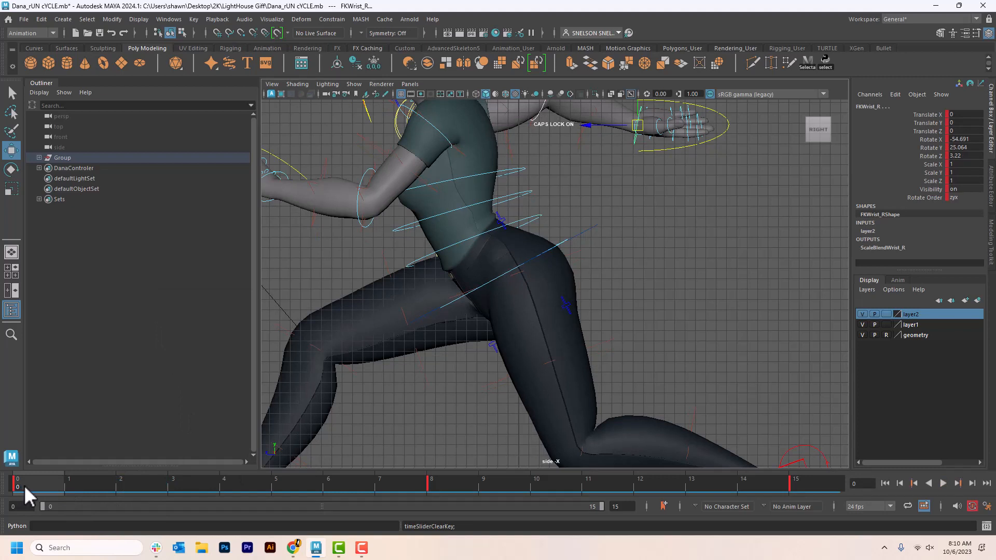
right_click(24, 485)
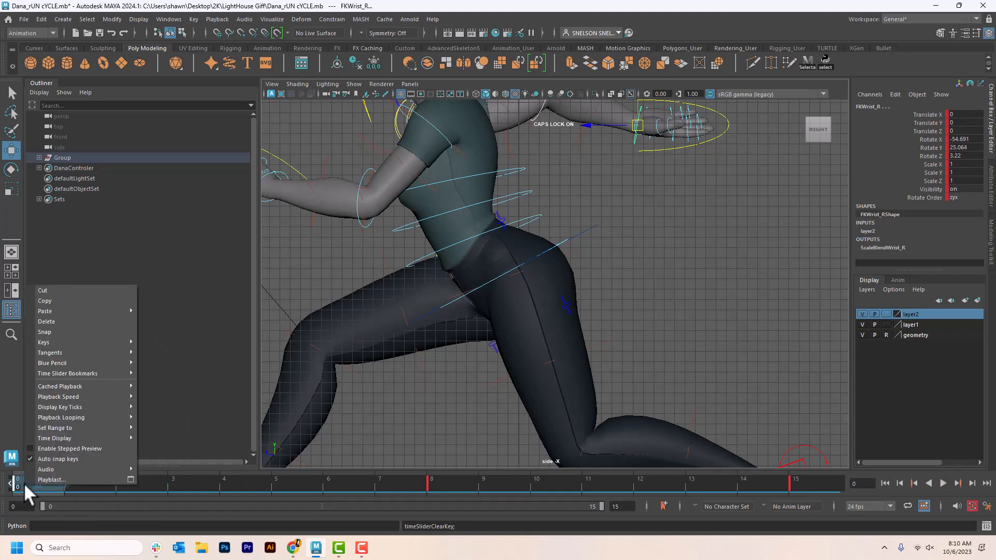
left_click(46, 301)
left_click(793, 477)
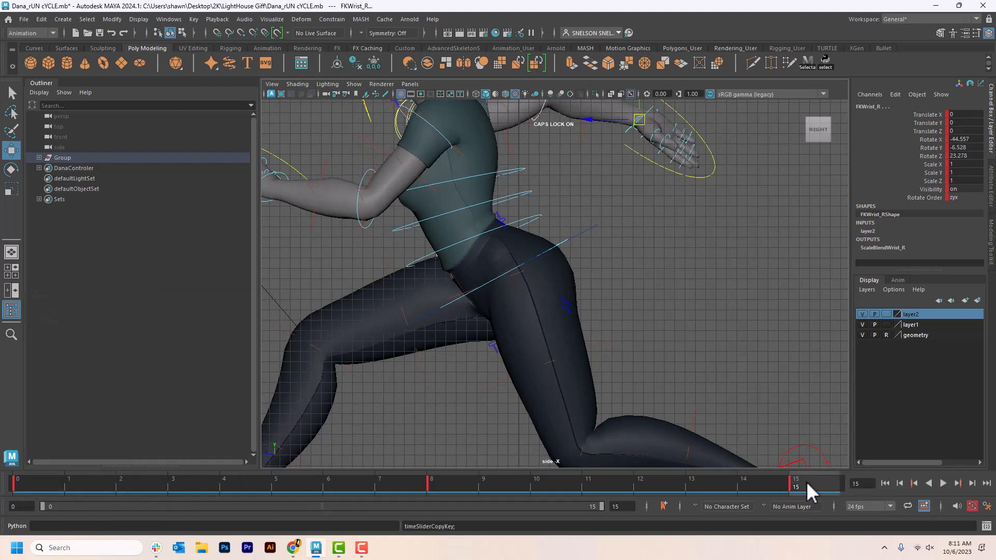
right_click(805, 481)
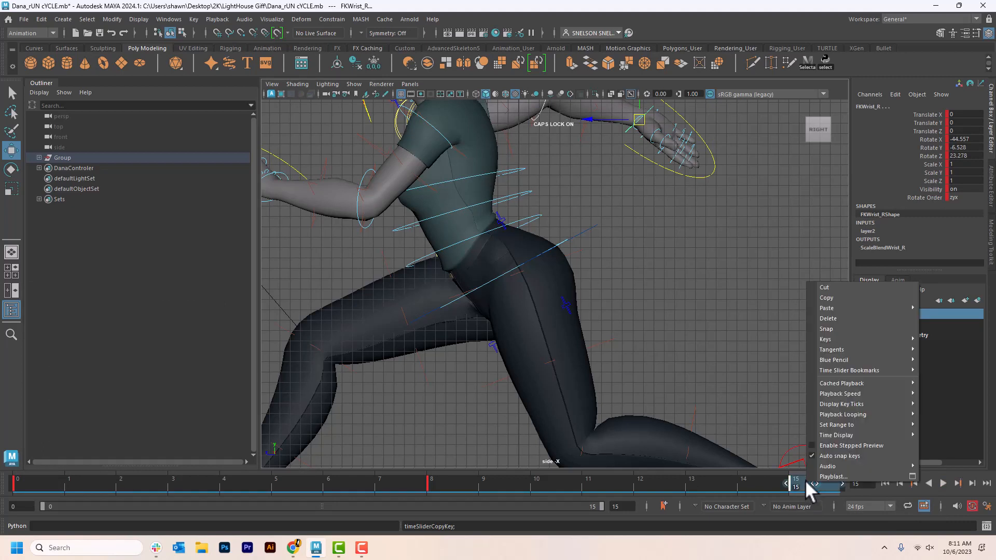
mouse_move(828, 309)
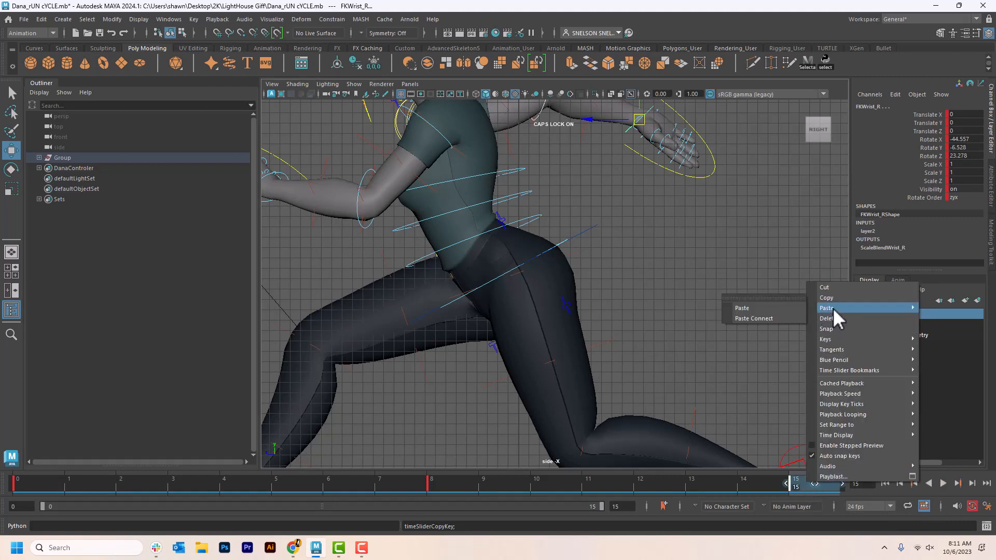
left_click(779, 309)
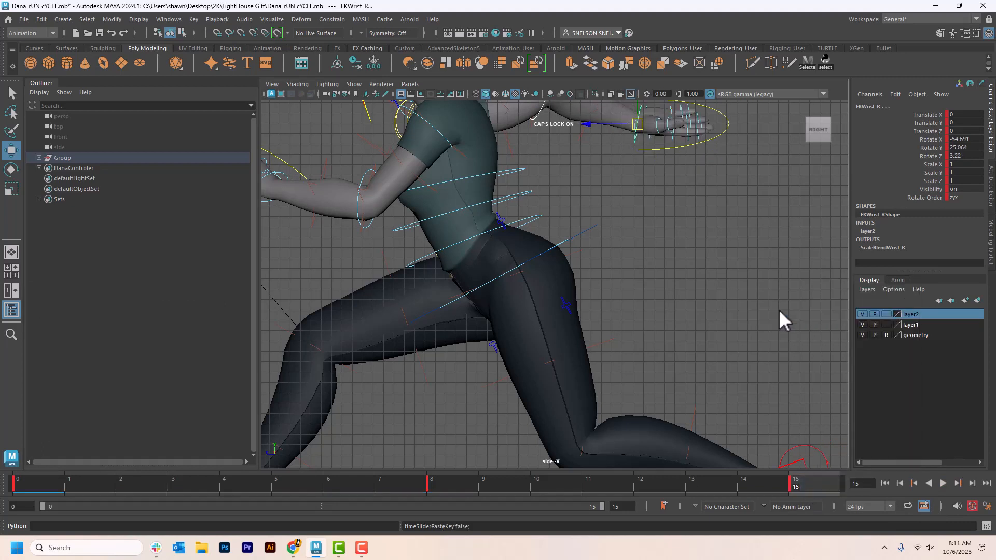
key("alt+v")
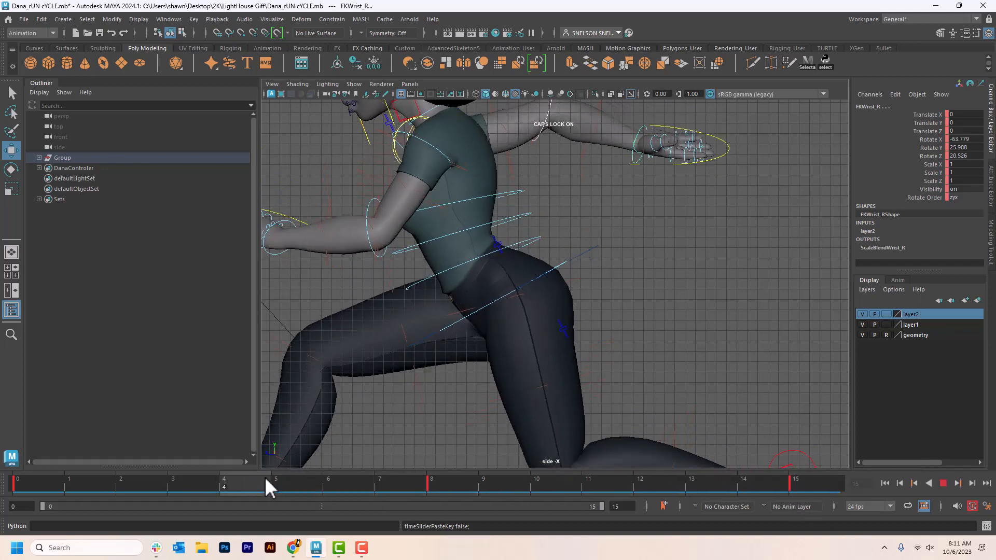
At frame 8, rotate the right elbow control to about X 1.5, Y 1.667, Z 33.998 and set a key
left_click(434, 473)
left_click(590, 255)
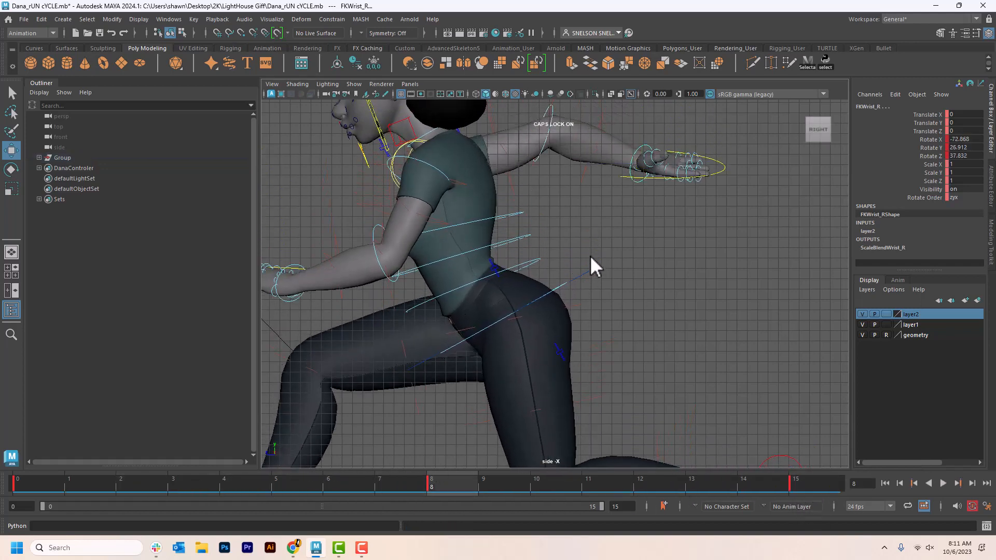
left_click(543, 145)
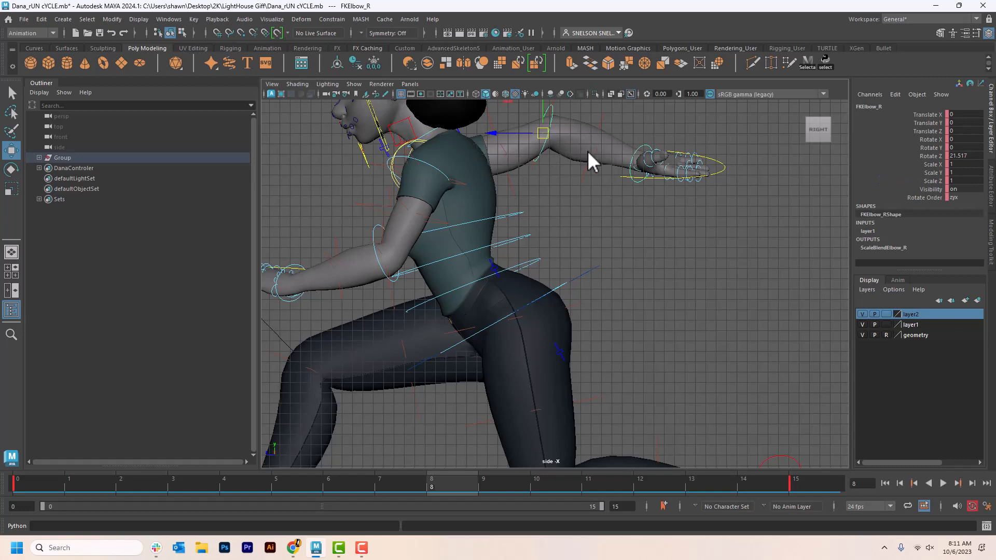
key("e")
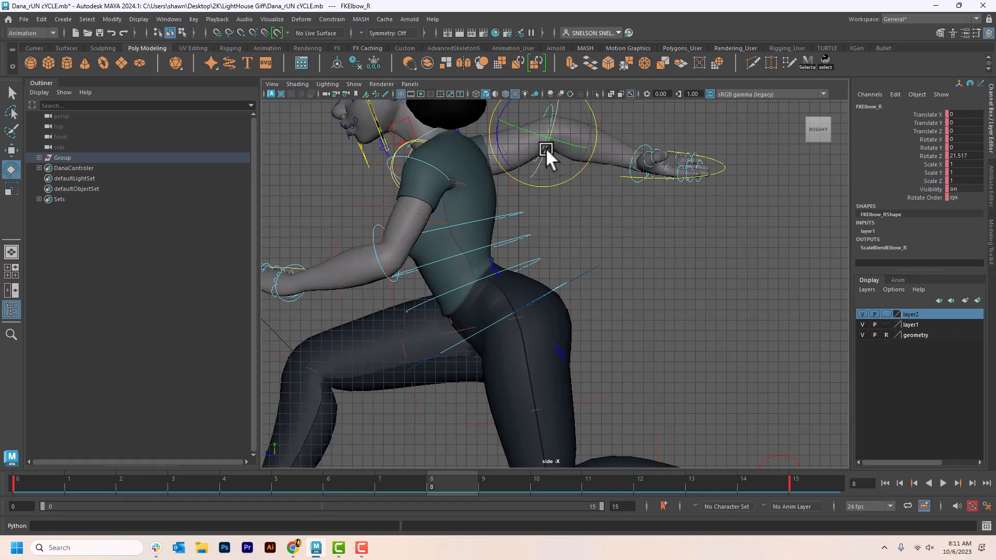
left_click_drag(580, 169, 578, 185)
key("s")
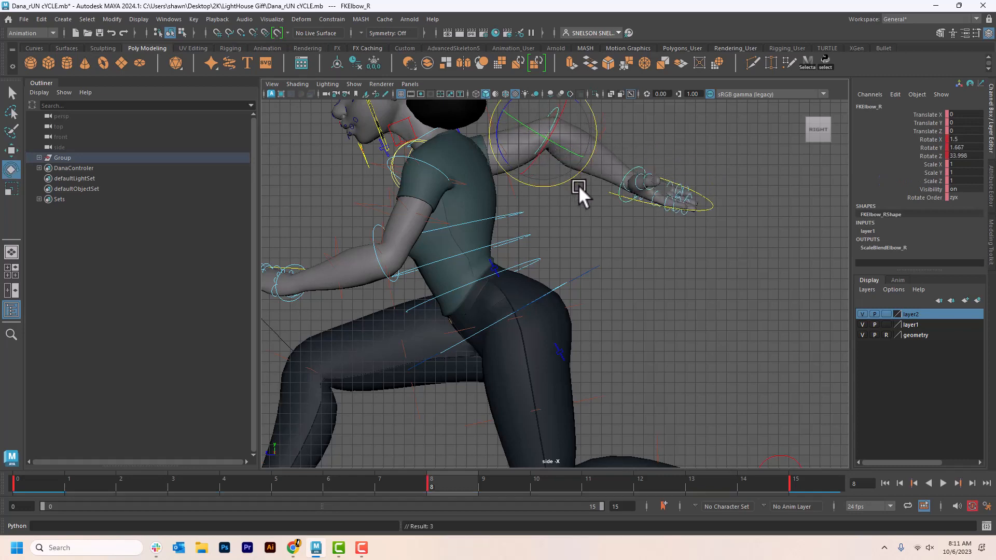
At frame 8, rotate the right wrist control to about X -73.068, Y 31.788, Z 36.125 and set a key
left_click(637, 163)
left_click_drag(679, 157, 676, 152)
key("s")
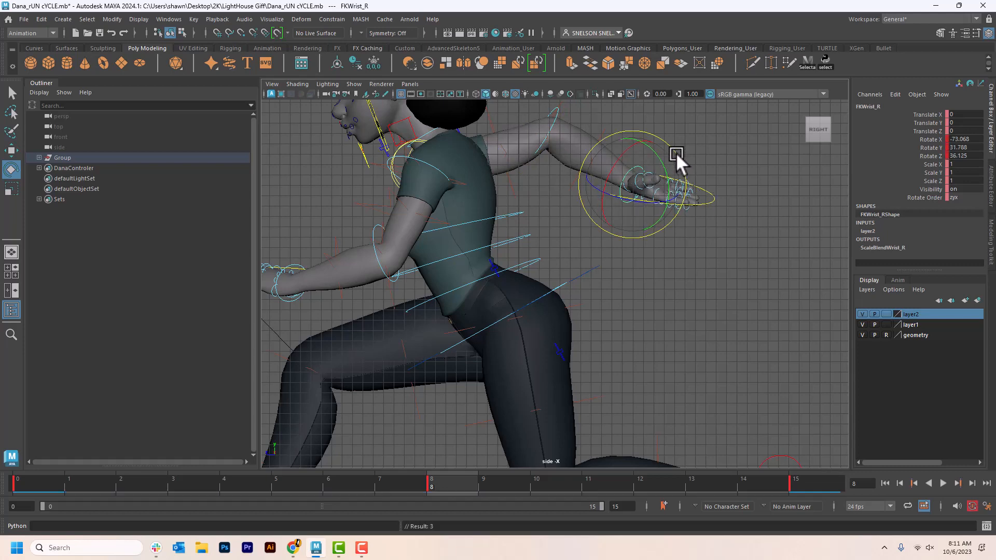
Scrub through the timeline and play back the whole run cycle to check the right arm's motion
left_click(70, 481)
left_click_drag(70, 481, 745, 479)
scroll(664, 360, "down", 5)
scroll(664, 360, "down", 2)
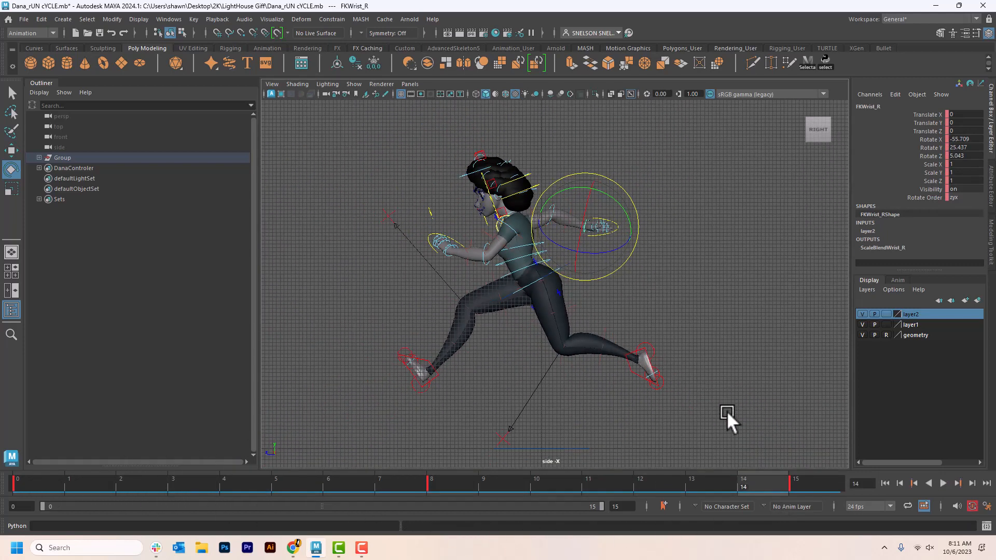
left_click(943, 483)
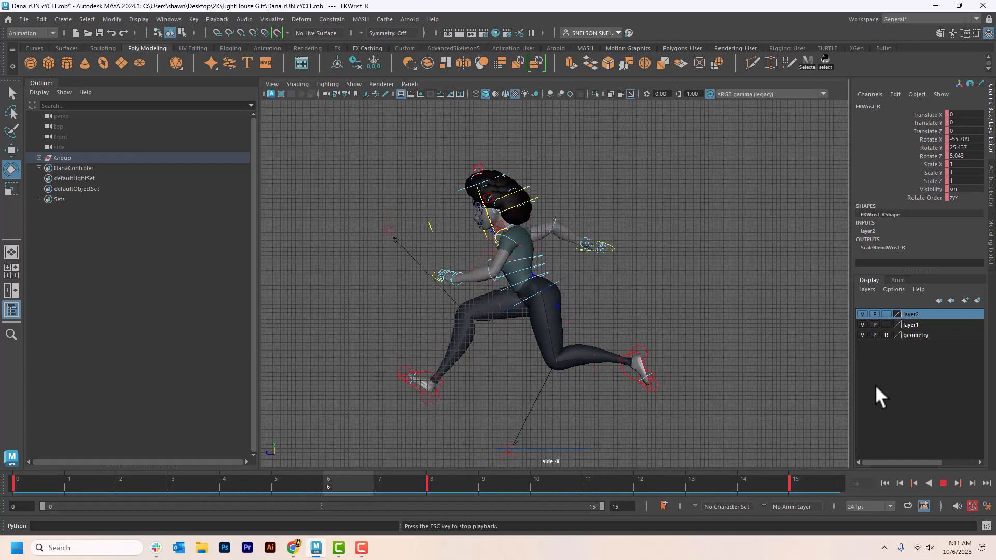
left_click(944, 483)
left_click_drag(27, 485, 840, 512)
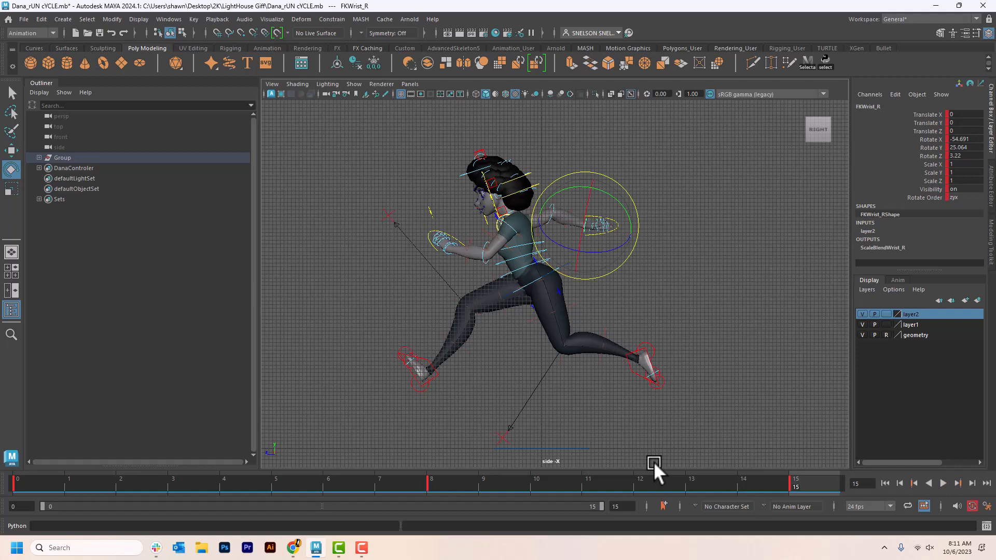
Save the scene under the new name Dana_Jump Idle
left_click(24, 19)
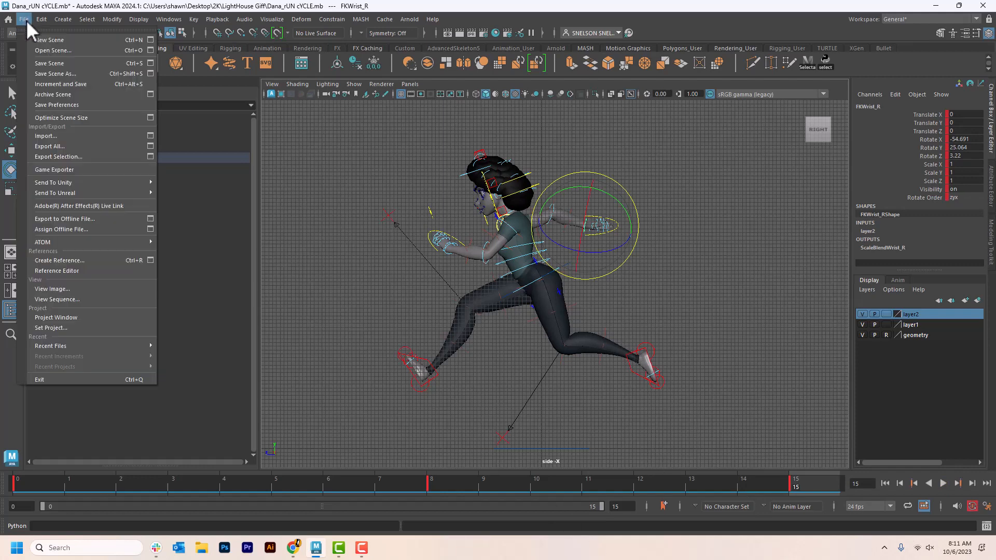
left_click(46, 76)
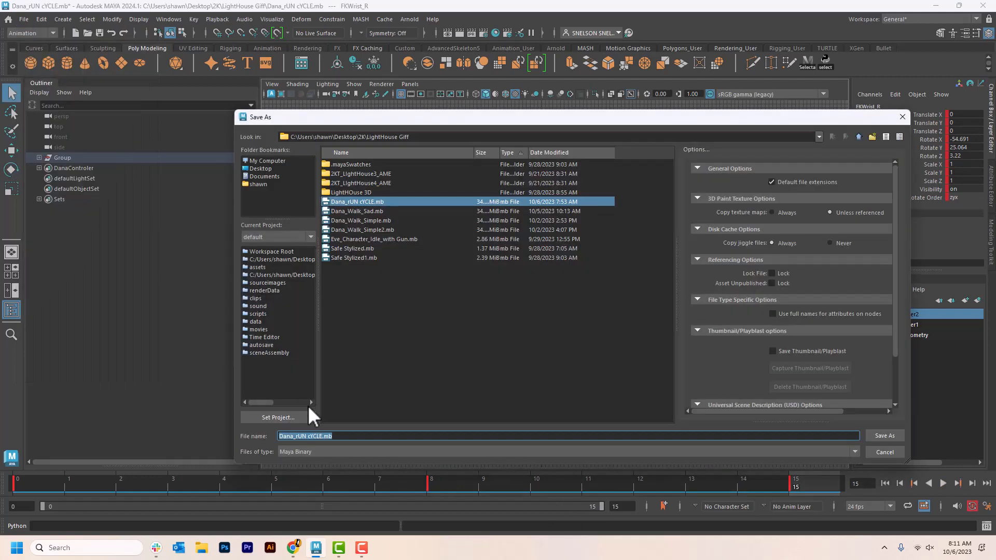
left_click(306, 436)
left_click_drag(296, 436, 360, 450)
type("Jump Idle")
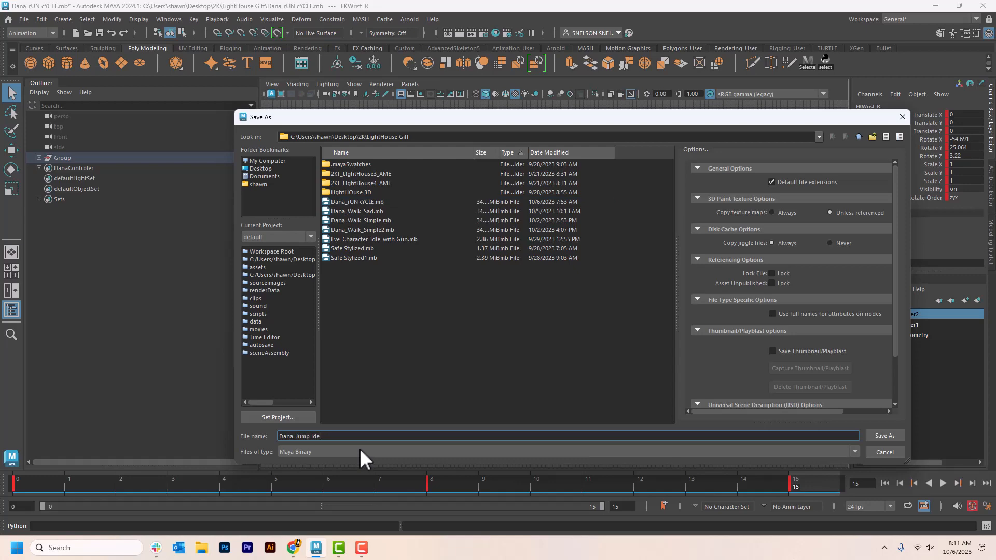
key("BackSpace")
type("le")
key("Return")
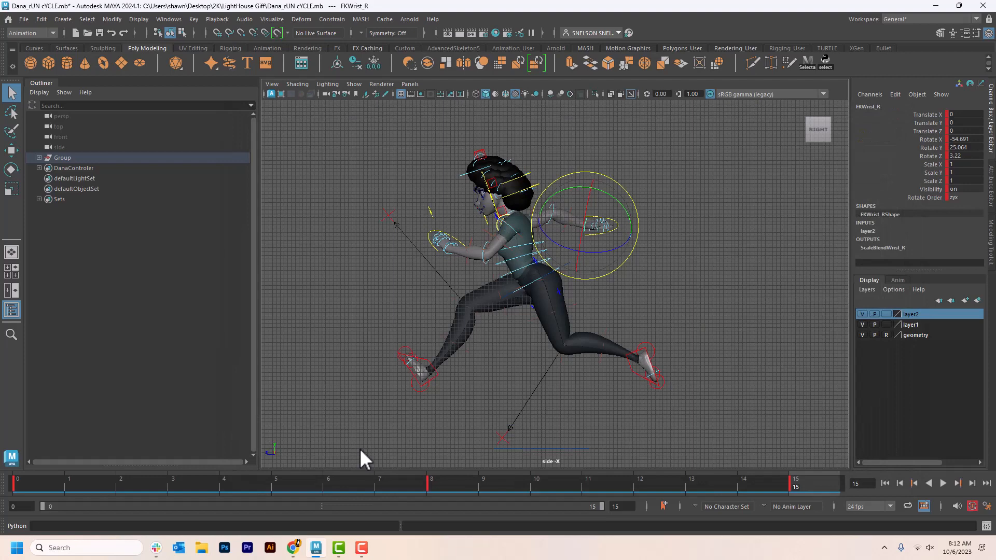
Reopen the recent scene Dana_rUN cYCLE.mb and scrub through its run cycle
left_click(20, 18)
mouse_move(84, 346)
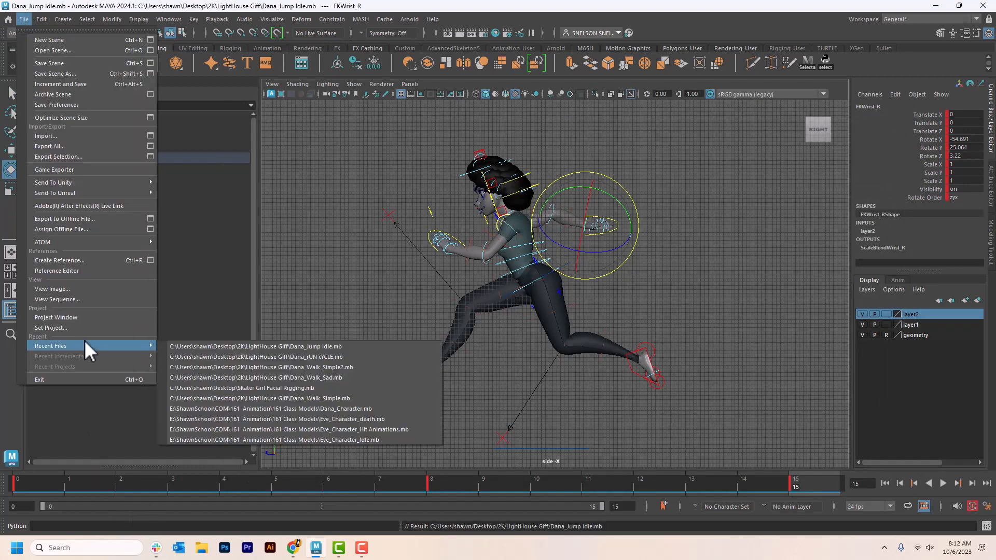
left_click(259, 359)
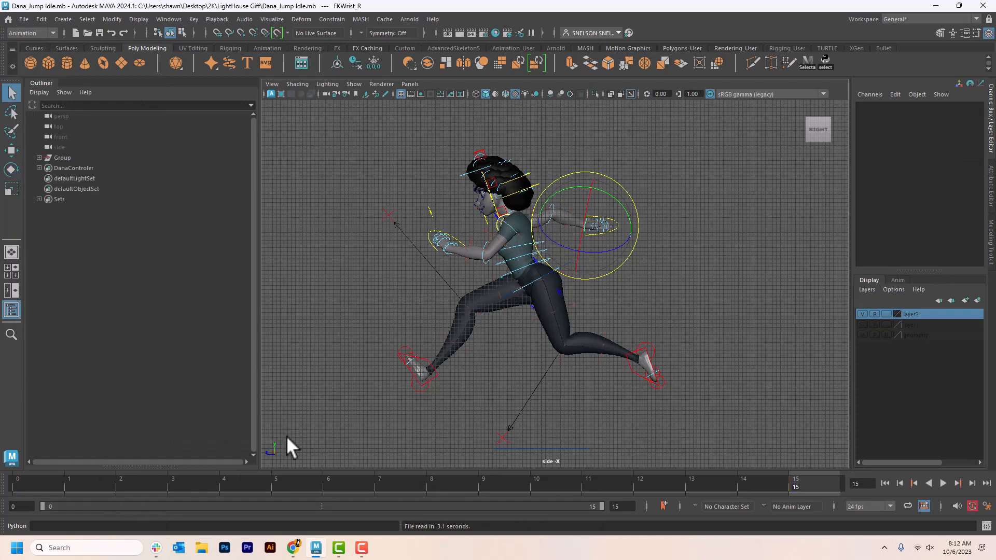
left_click_drag(26, 487, 919, 537)
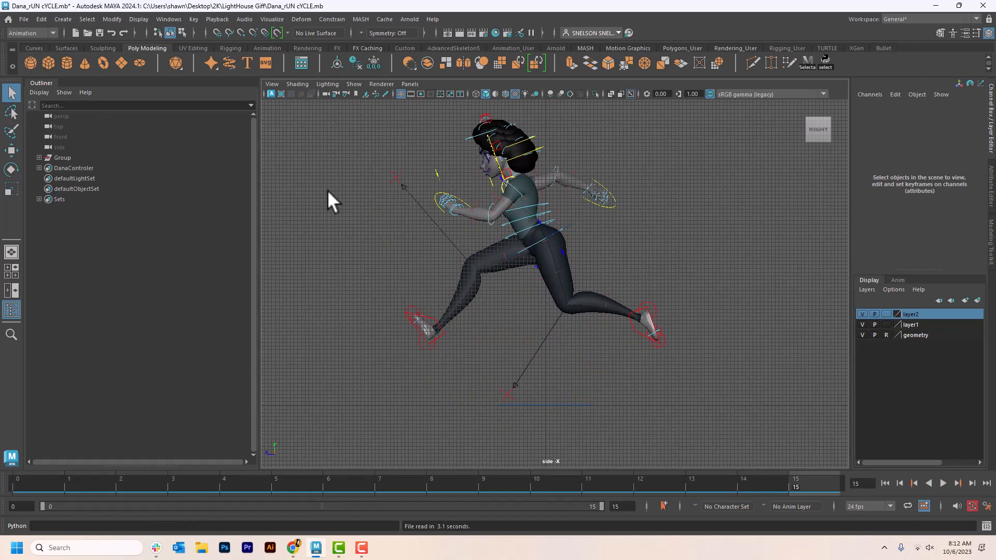
left_click(586, 188)
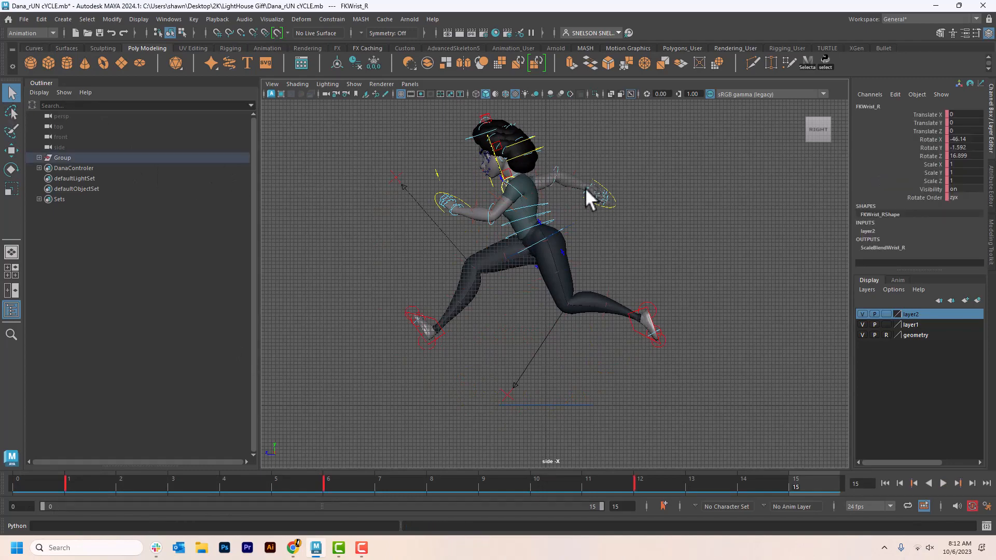
scroll(618, 184, "up", 3)
middle_click_drag(714, 152, 690, 282, "alt")
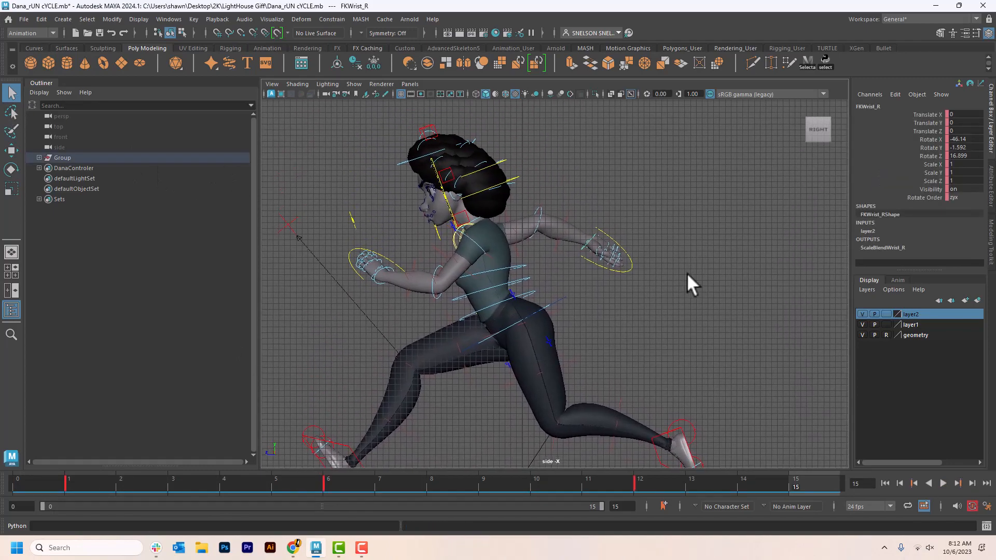
scroll(645, 228, "up", 4)
left_click(577, 206)
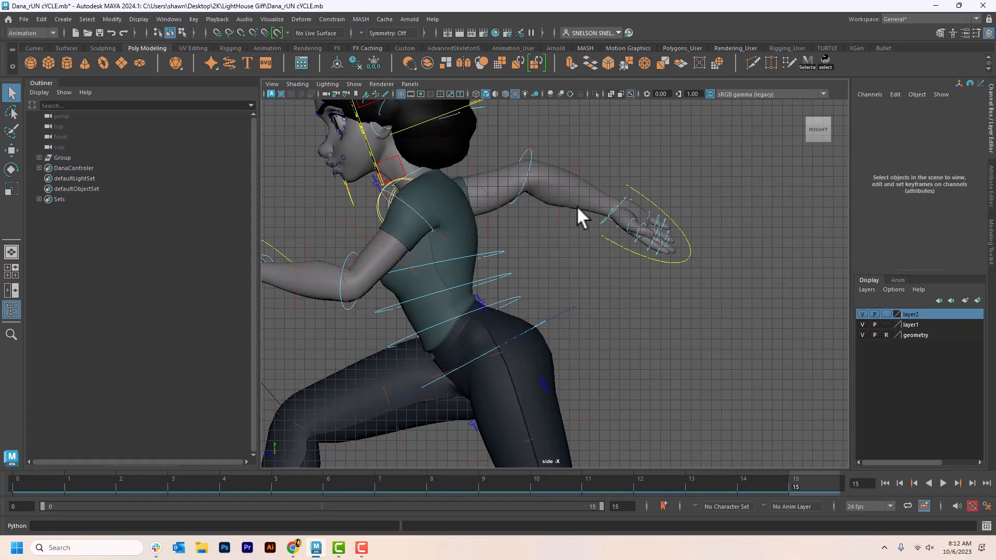
left_click(524, 156)
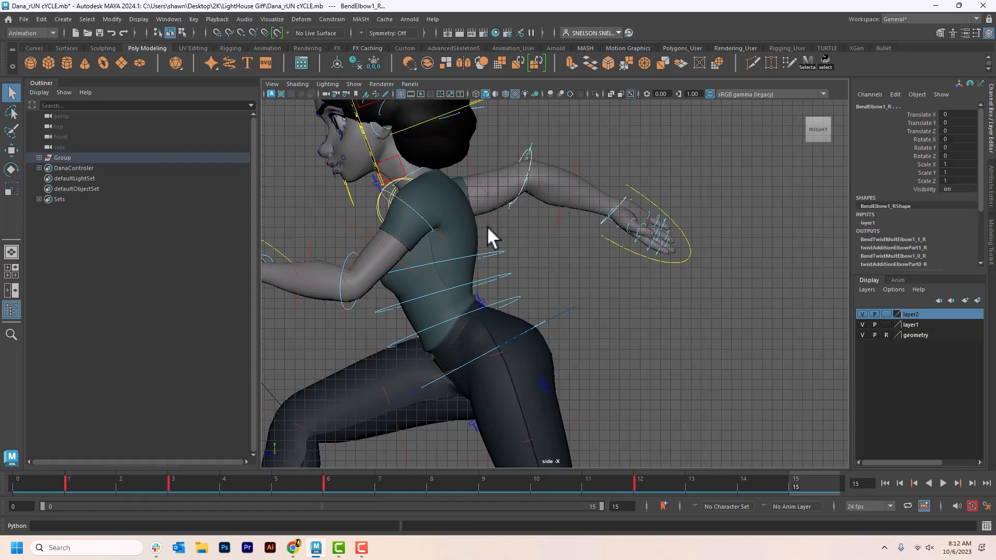
Select the DanaControler quick select set together with the right elbow and wrist controls, and play back the cycle
left_click(83, 20)
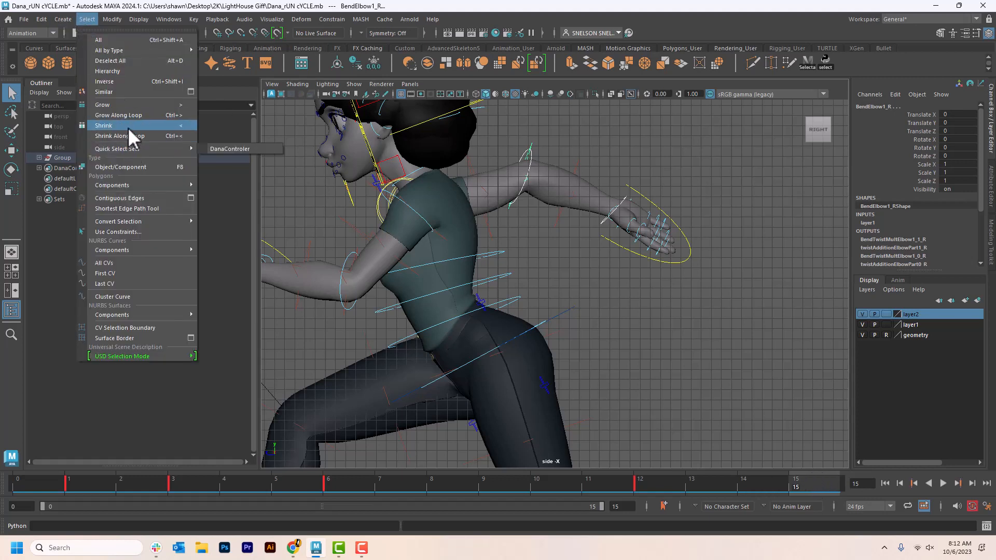
mouse_move(141, 149)
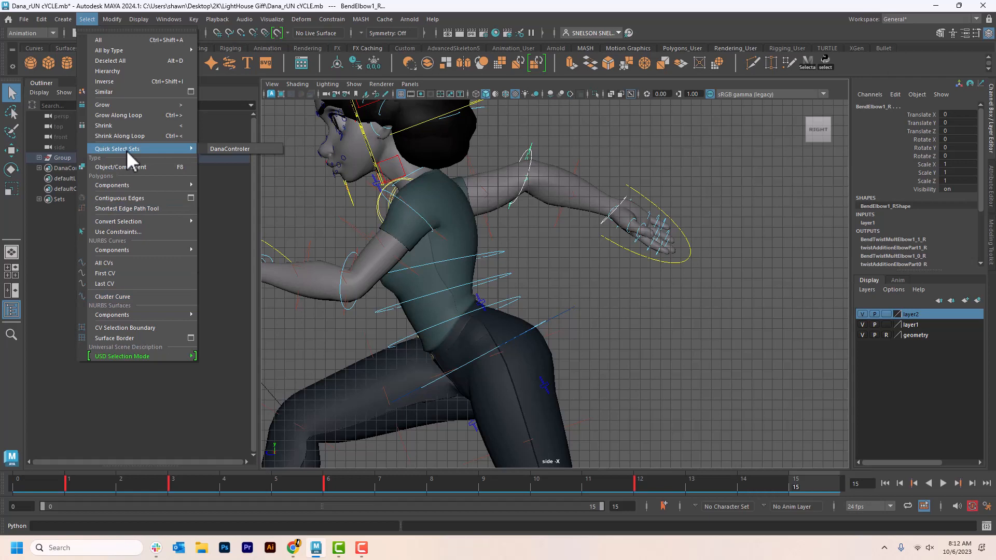
left_click(229, 149)
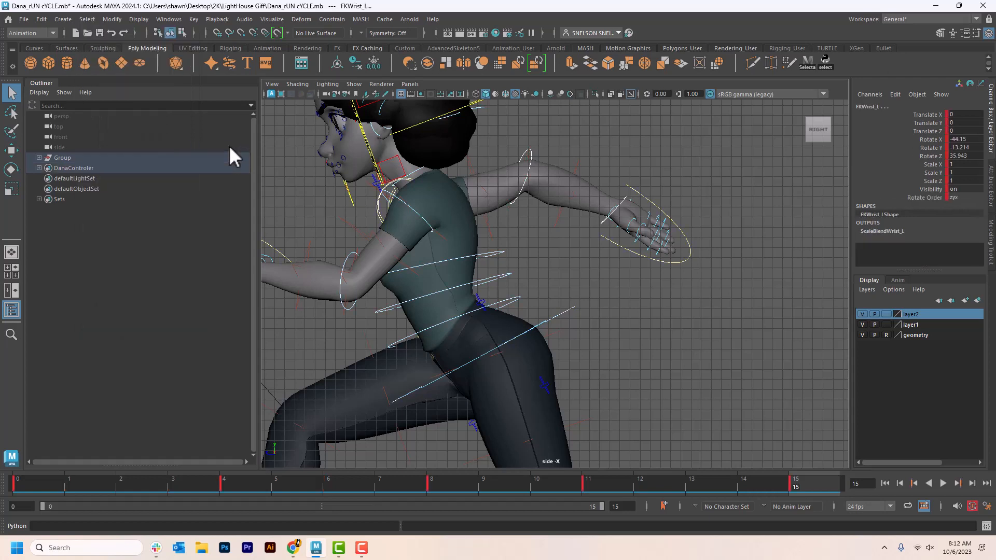
left_click(523, 153)
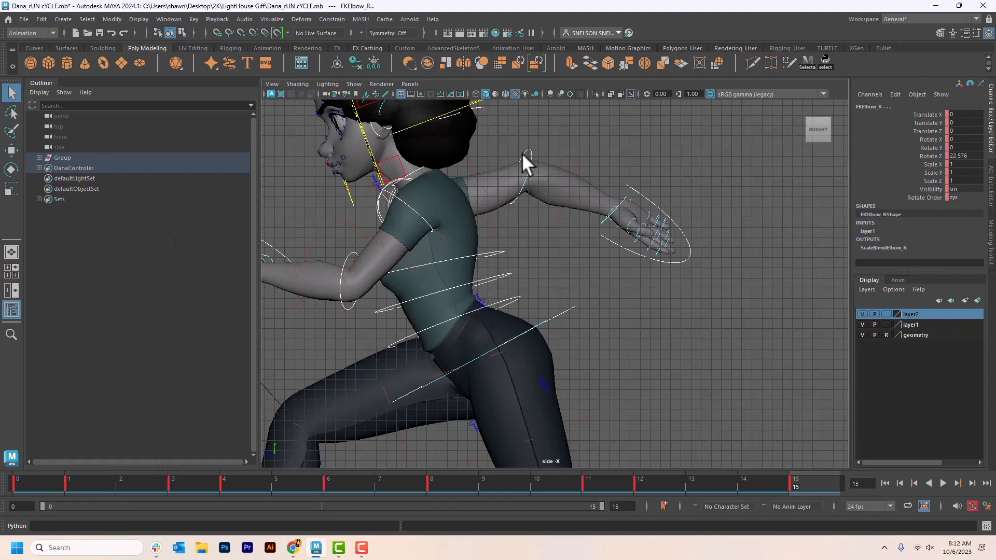
left_click(602, 221)
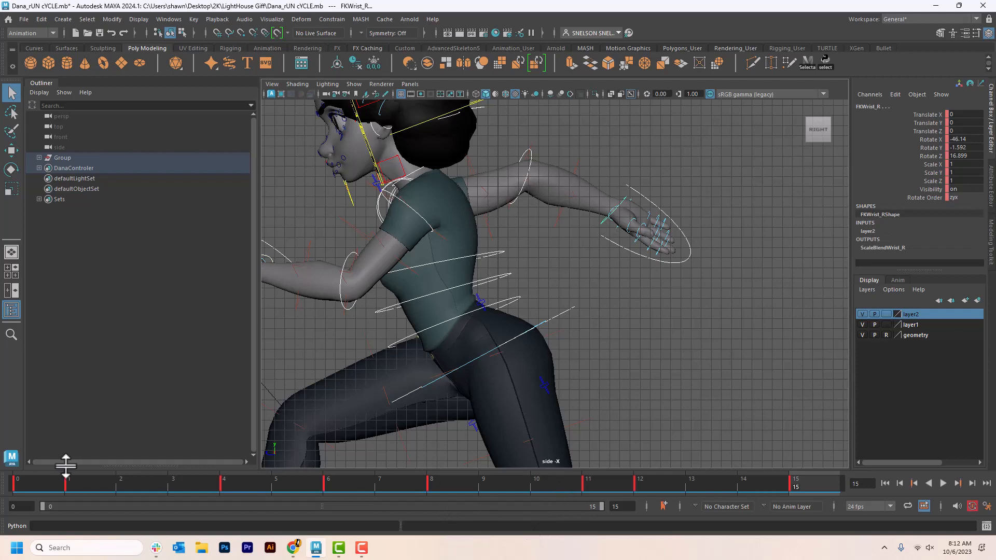
key("alt+v")
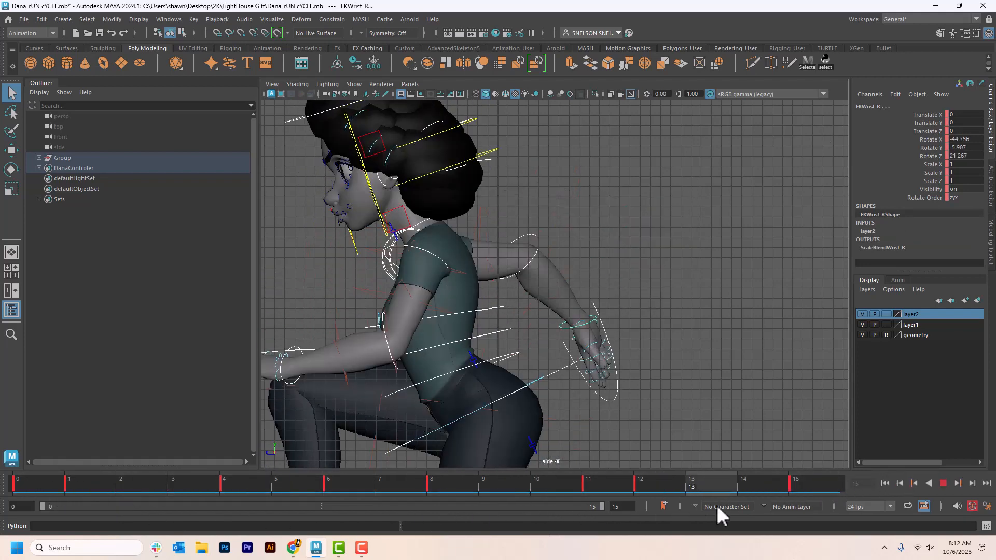
key("alt+v")
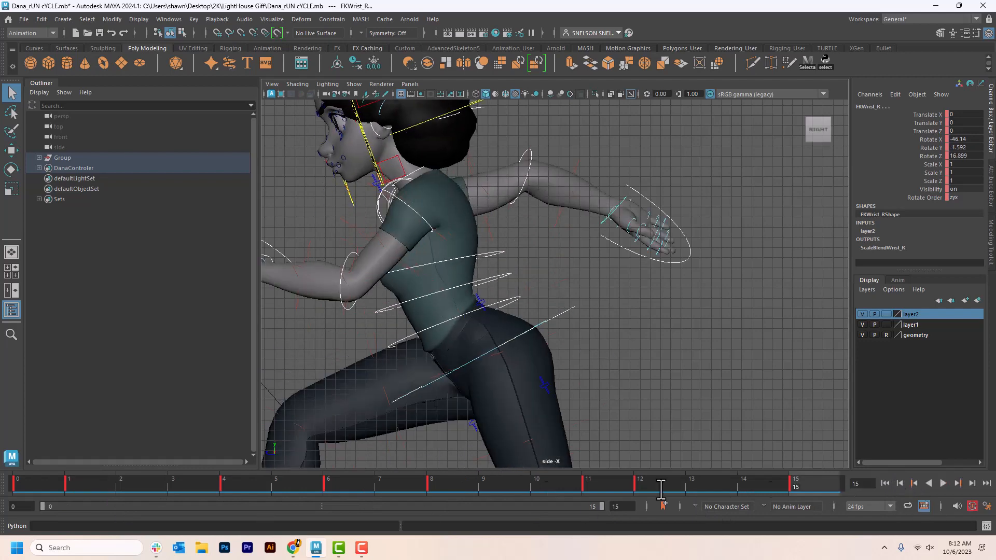
Set the animation end to frame 90 and extend the visible playback range to frame 90
double_click(616, 507)
key("Return")
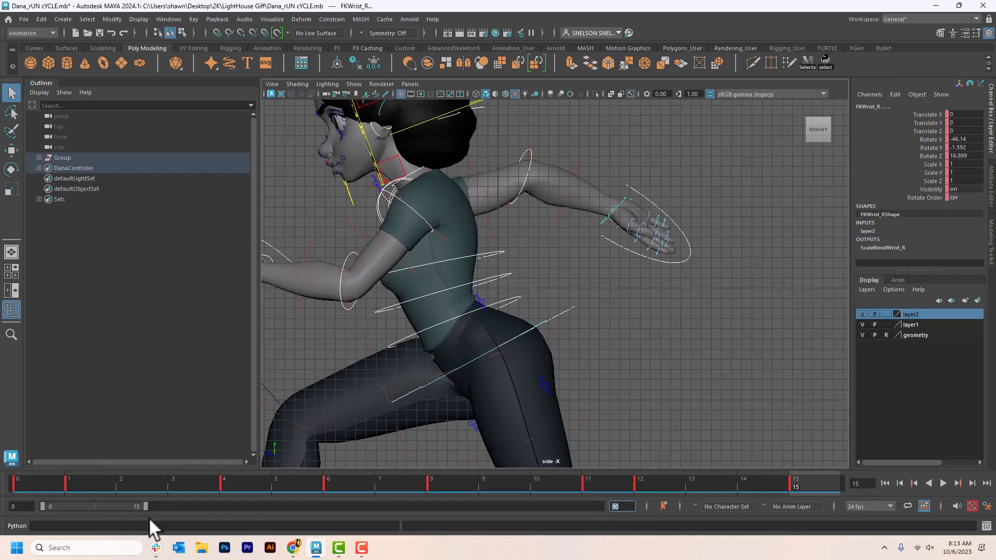
left_click_drag(146, 507, 769, 493)
Delete the selected controls' stray key at frame 24, play back the cycle and return to frame 0
left_click(232, 483, "shift")
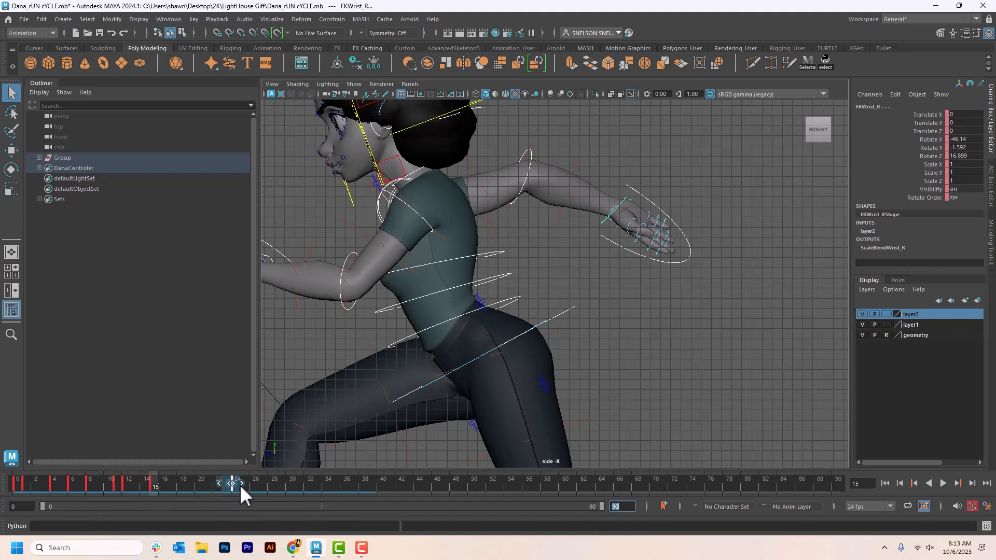
right_click(239, 483)
left_click(269, 320)
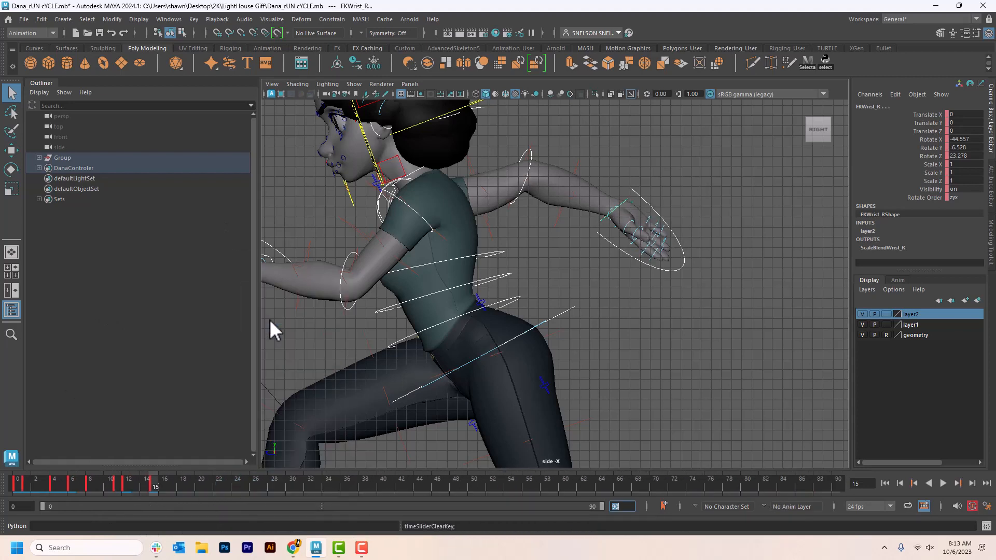
key("alt+v")
mouse_move(118, 484)
left_mouse_down()
mouse_move(5, 490)
mouse_move(151, 487)
mouse_move(5, 484)
mouse_move(58, 478)
mouse_move(156, 489)
mouse_move(23, 489)
left_mouse_up()
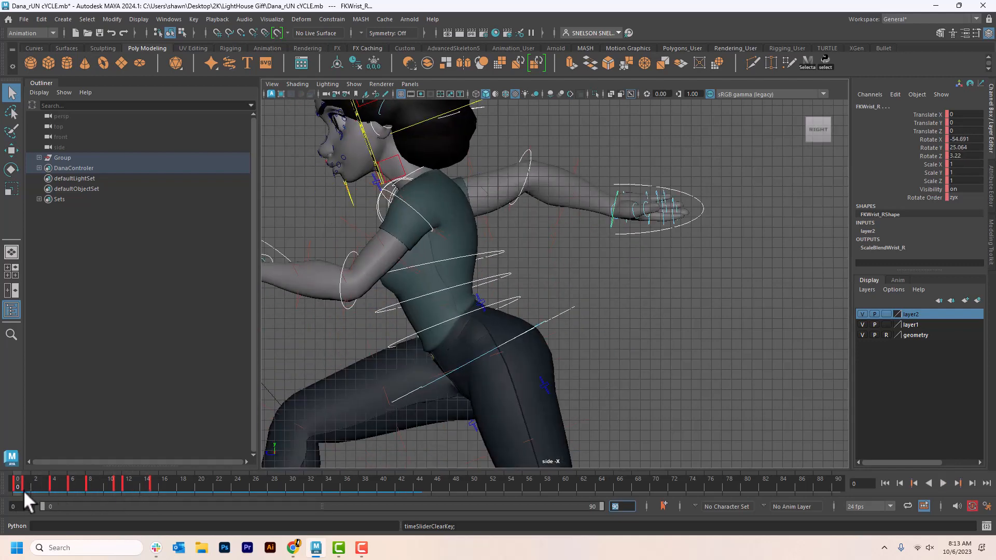
Copy the selected controls' keys from frames 1 to 15 and paste them at frame 16
left_click_drag(148, 482, 35, 496, "shift")
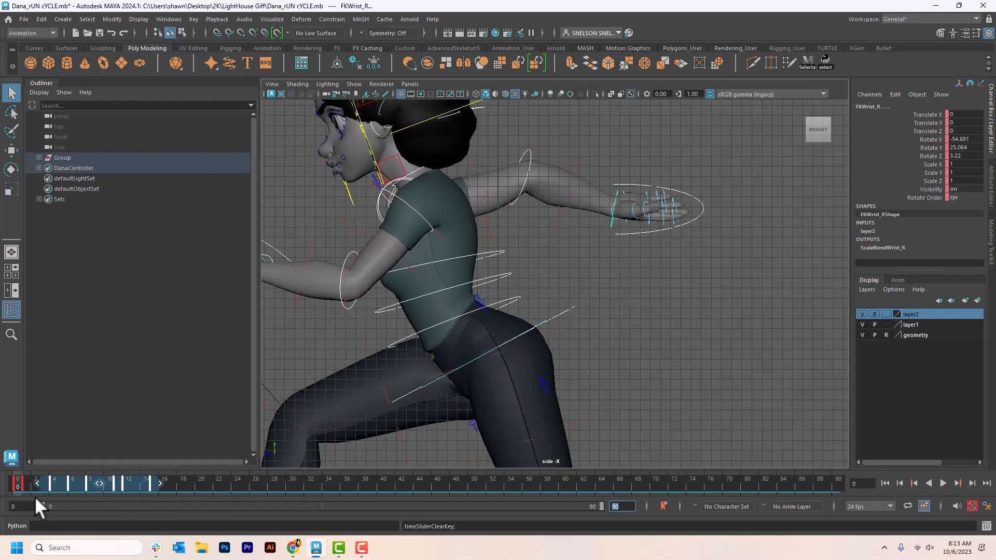
right_click(82, 480)
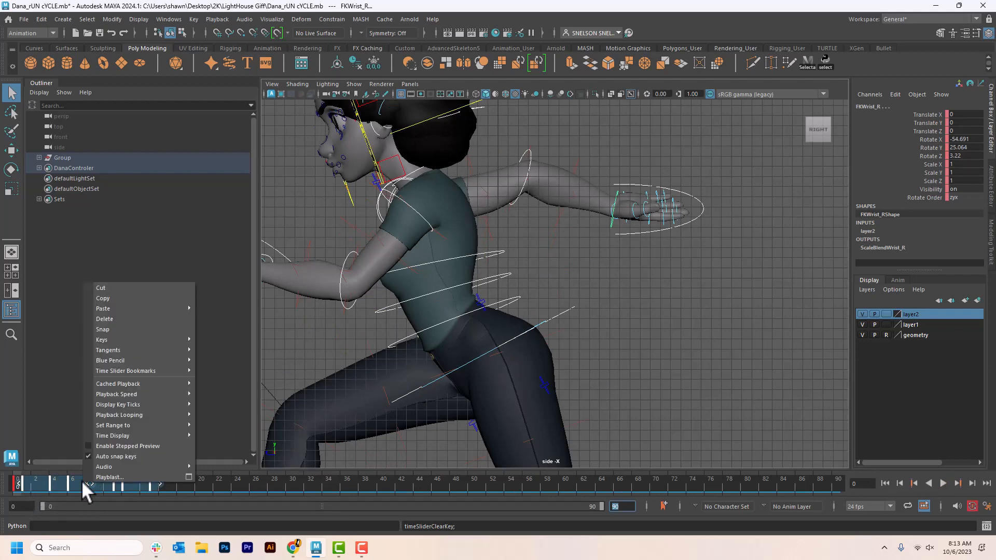
left_click(125, 299)
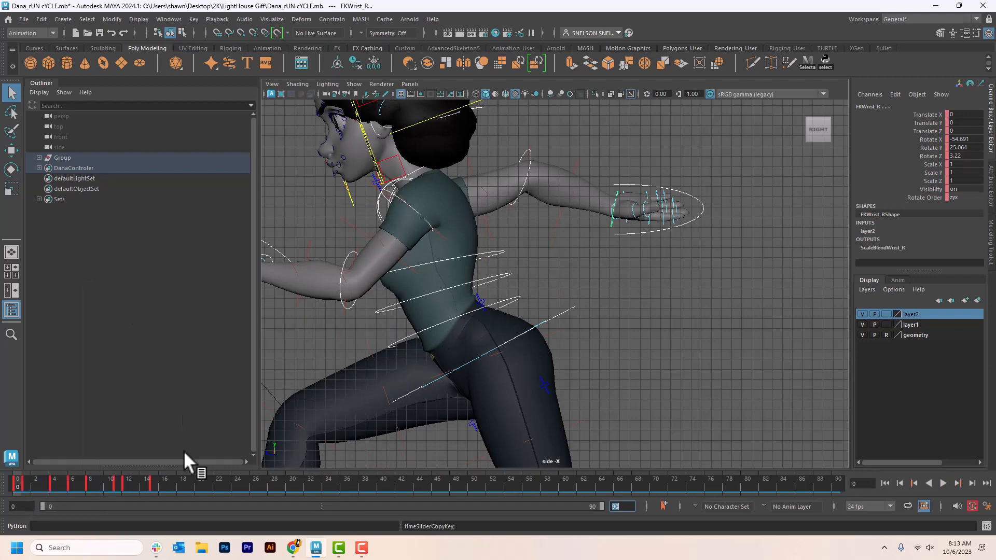
left_click_drag(100, 485, 164, 499)
right_click(161, 484)
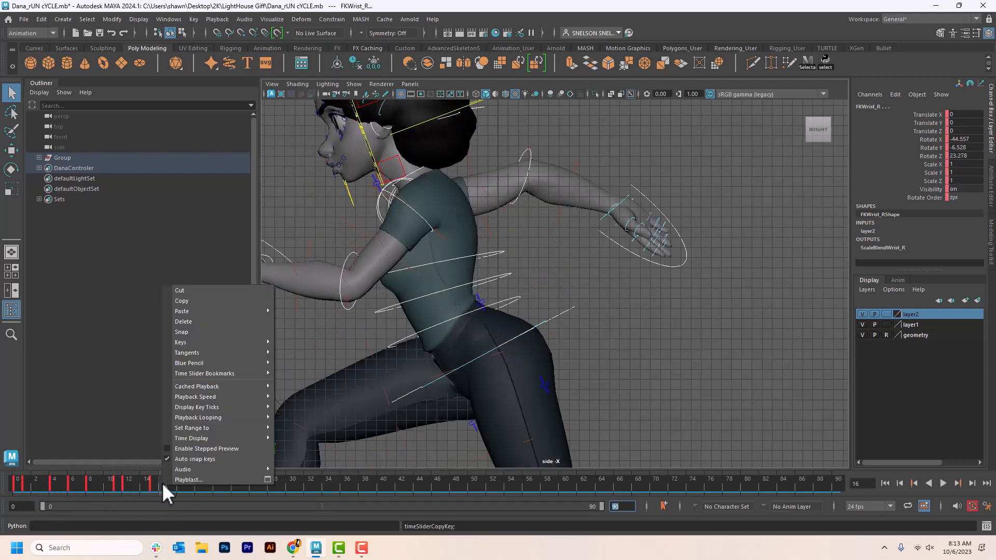
mouse_move(191, 312)
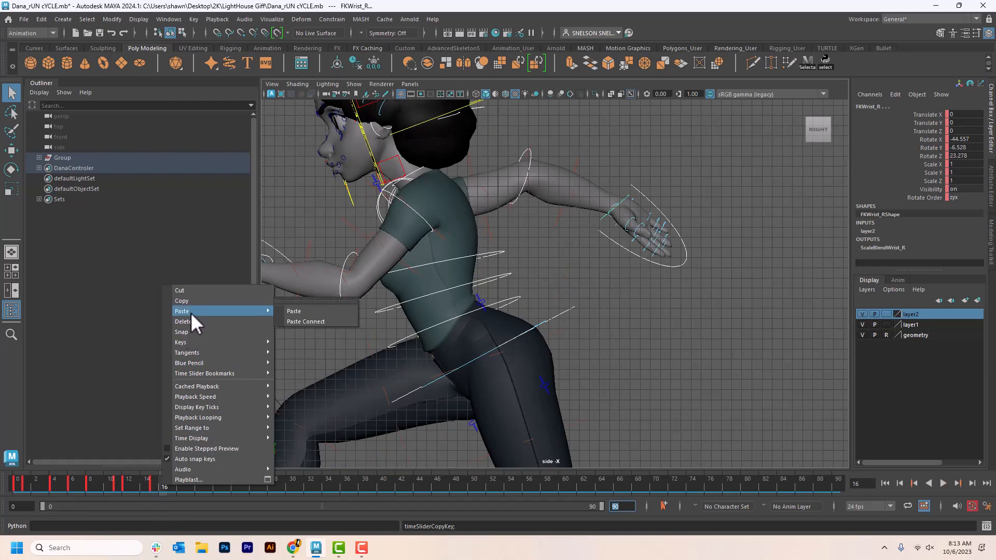
left_click(293, 311)
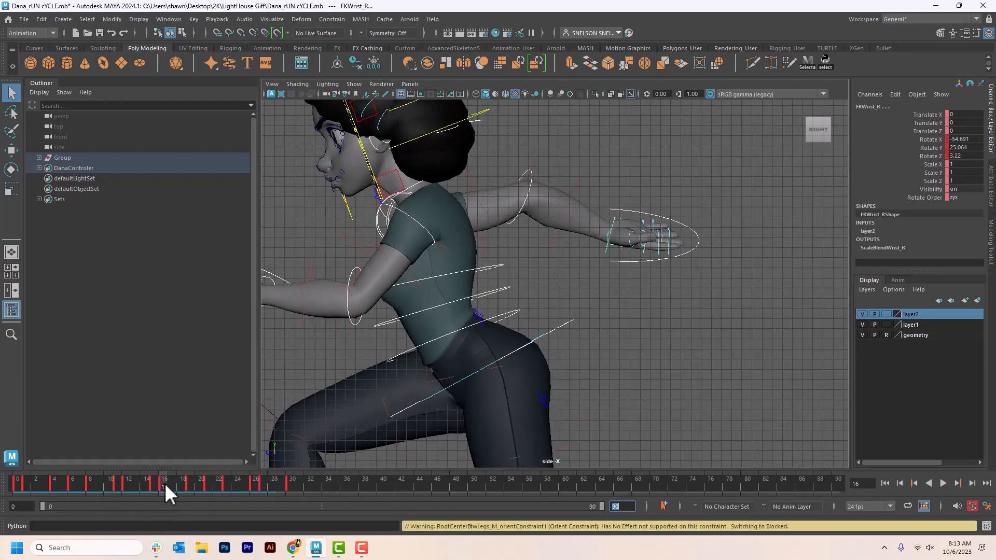
Play back and scrub the repeated run cycle from frame 16 to frame 30
key("alt+v")
left_click_drag(156, 485, 289, 506)
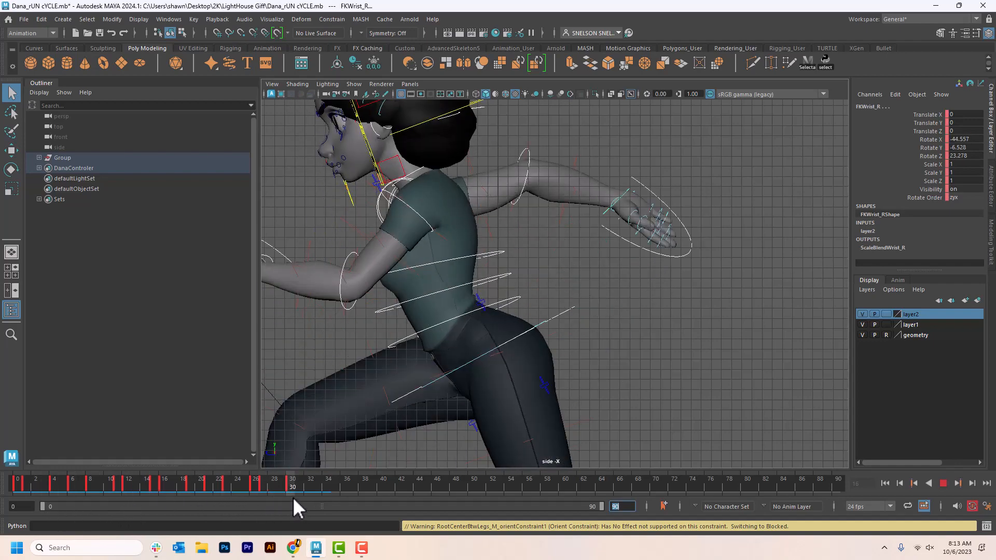
left_click_drag(284, 487, 291, 487)
Try to set a key on the selected controls at frame 36, and clear the selection
mouse_move(327, 486)
left_mouse_down()
mouse_move(302, 485)
mouse_move(340, 481)
left_mouse_up()
type("s")
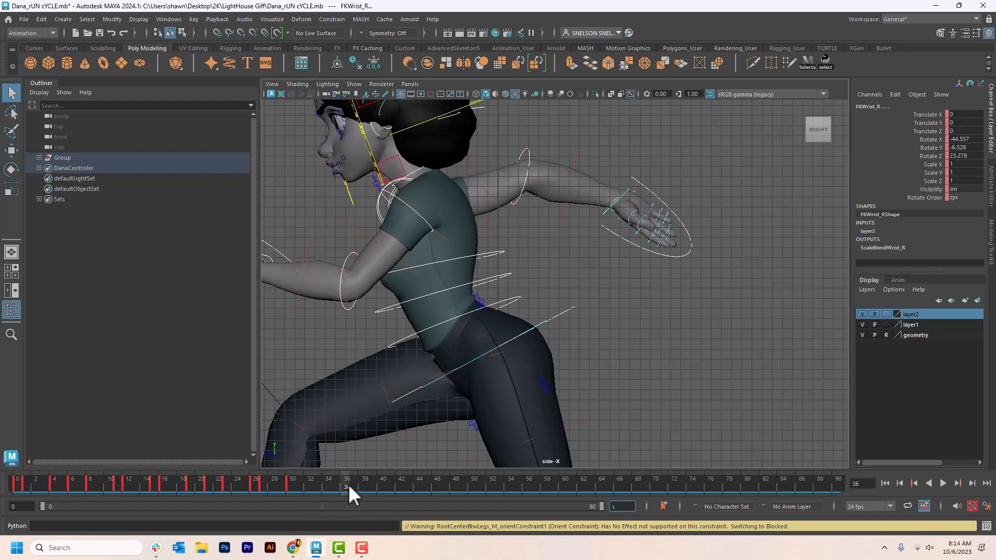
type("s")
left_click_drag(347, 485, 347, 486)
left_click_drag(347, 483, 346, 484)
key("BackSpace")
left_click(636, 435)
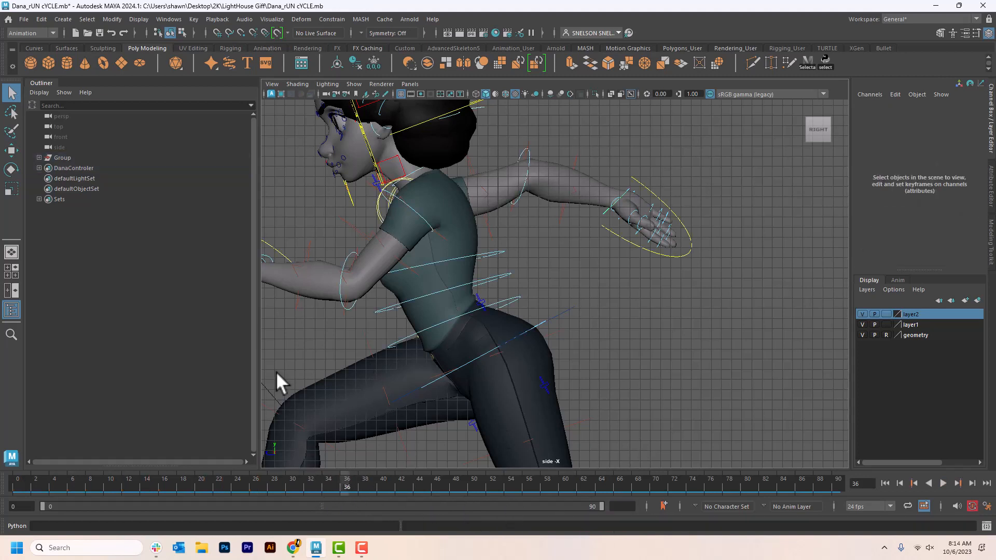
Select all the character's controls with the DanaControler quick select set and key them at frame 36
left_click(88, 20)
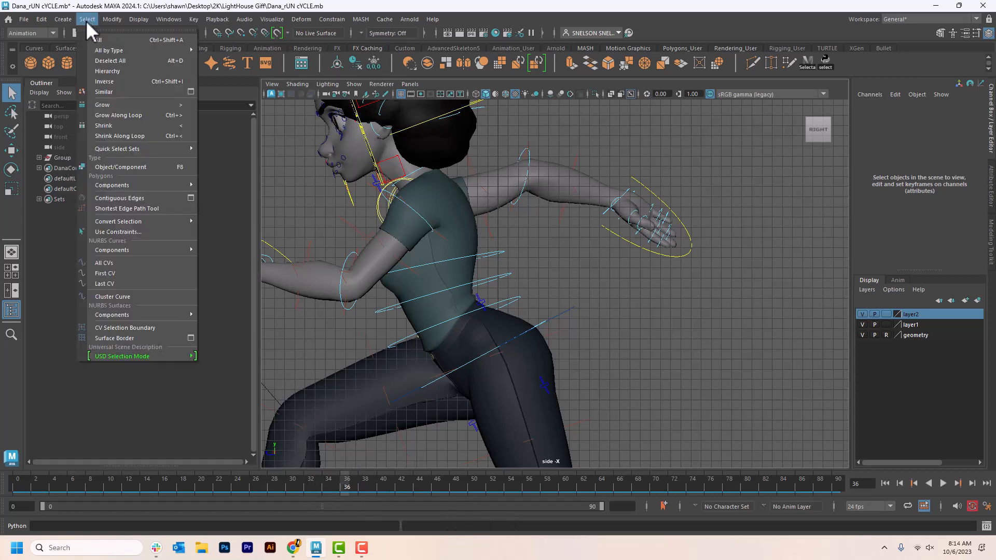
mouse_move(117, 148)
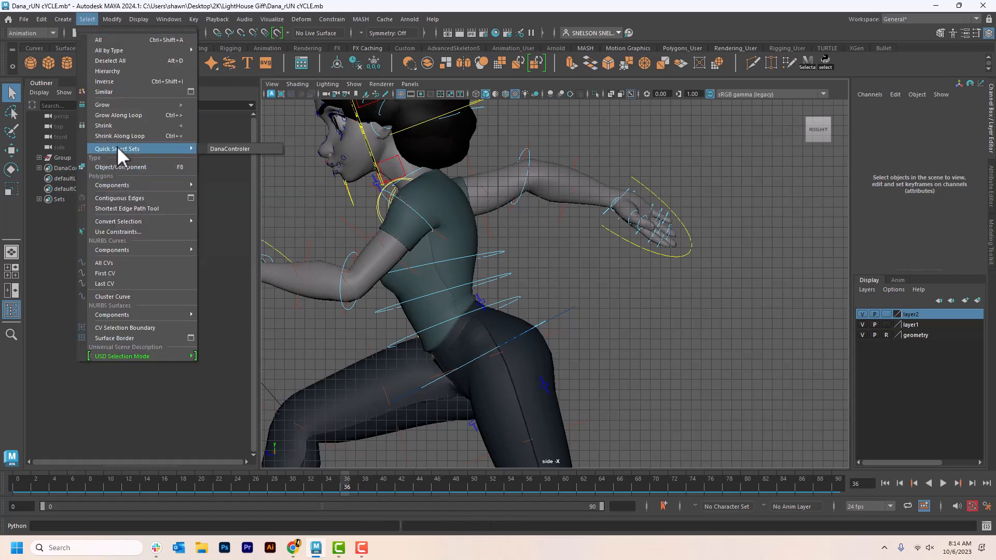
left_click(230, 148)
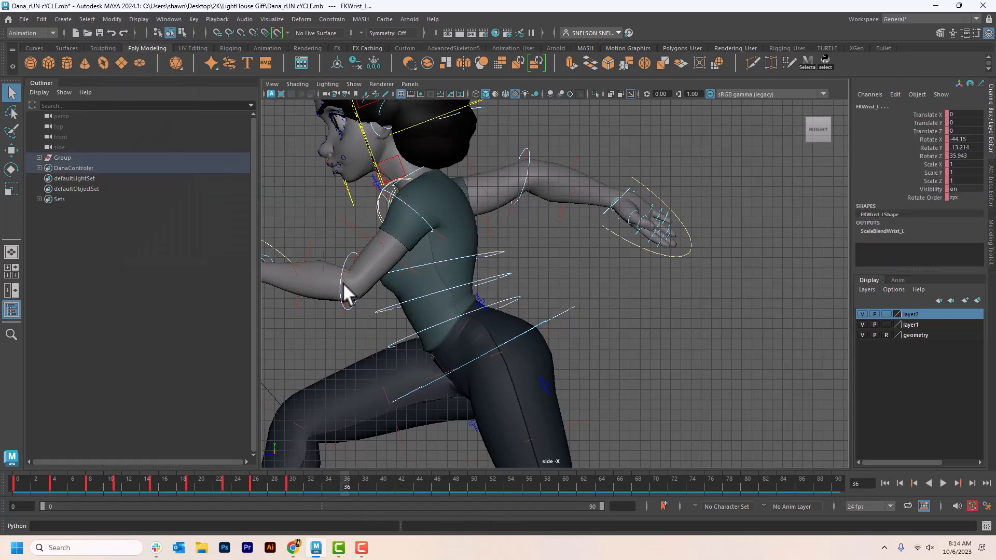
left_click(522, 151)
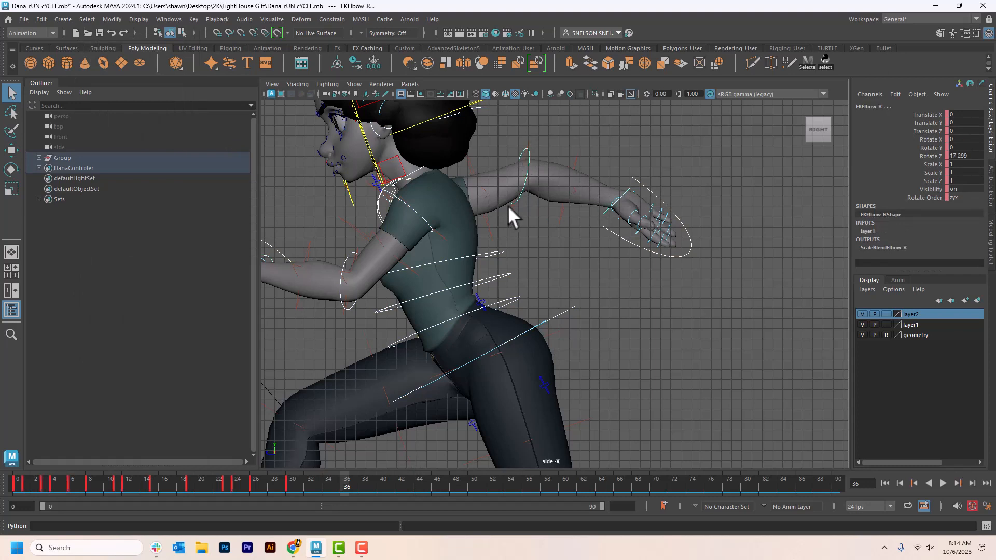
left_click(602, 210)
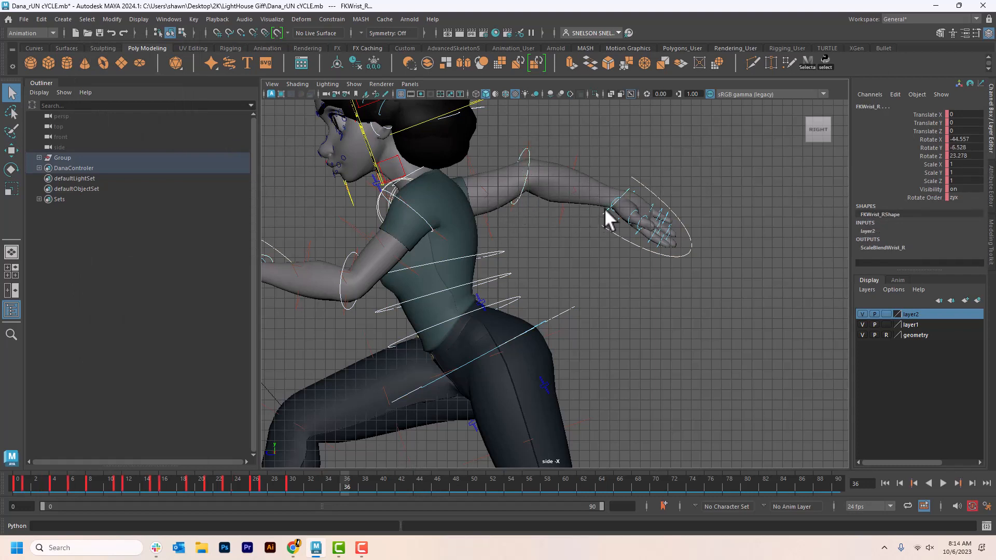
left_click(466, 406)
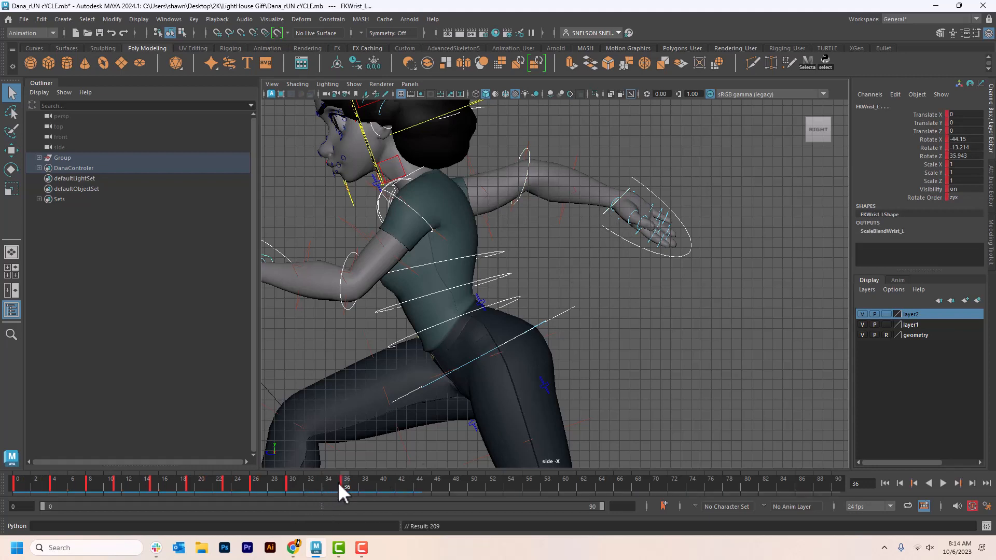
Try to paste the copied run keys onto the selected controls at frame 66
mouse_move(338, 482)
left_mouse_down()
mouse_move(349, 486)
mouse_move(294, 490)
mouse_move(359, 486)
mouse_move(347, 496)
left_mouse_up()
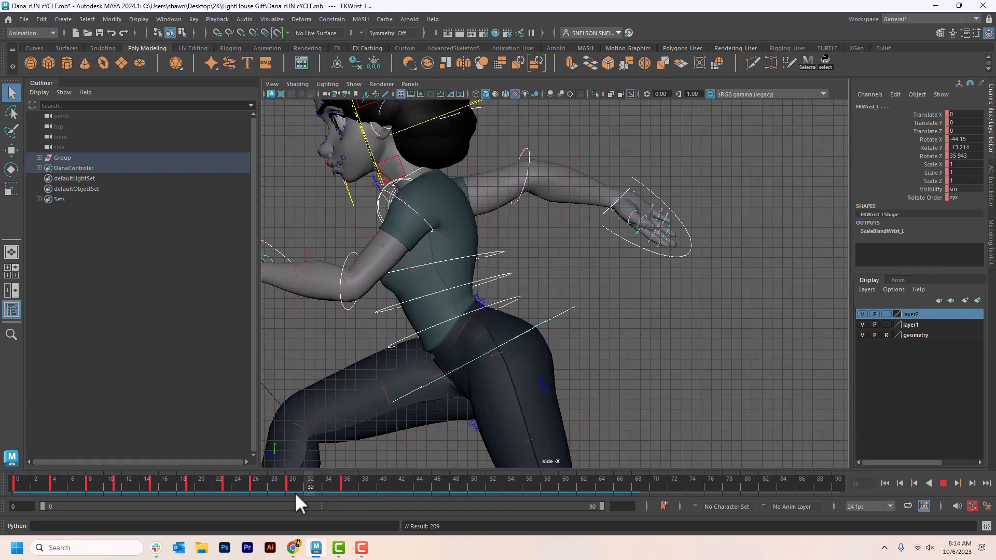
left_click_drag(295, 492, 349, 499)
left_click_drag(537, 498, 565, 515)
left_click_drag(565, 516, 621, 497)
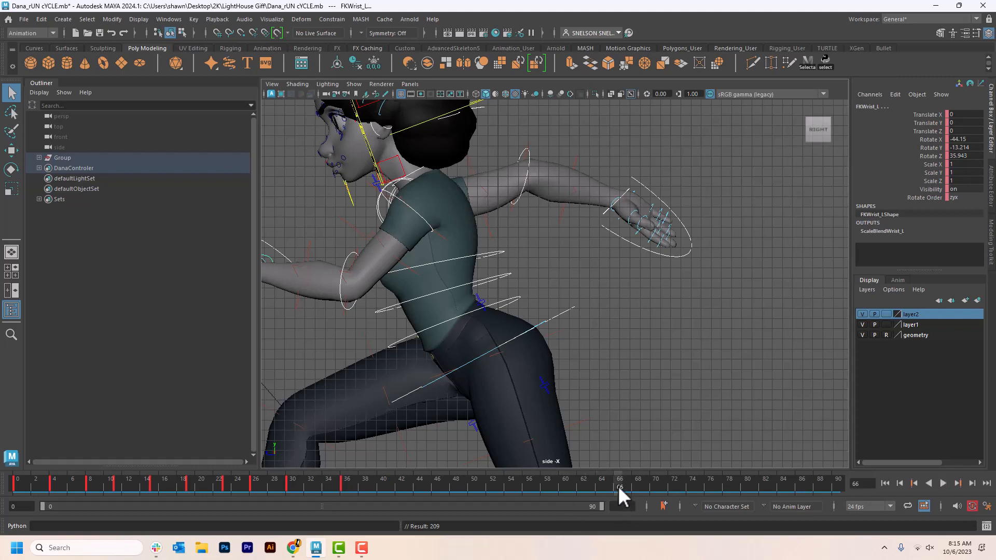
right_click(618, 484)
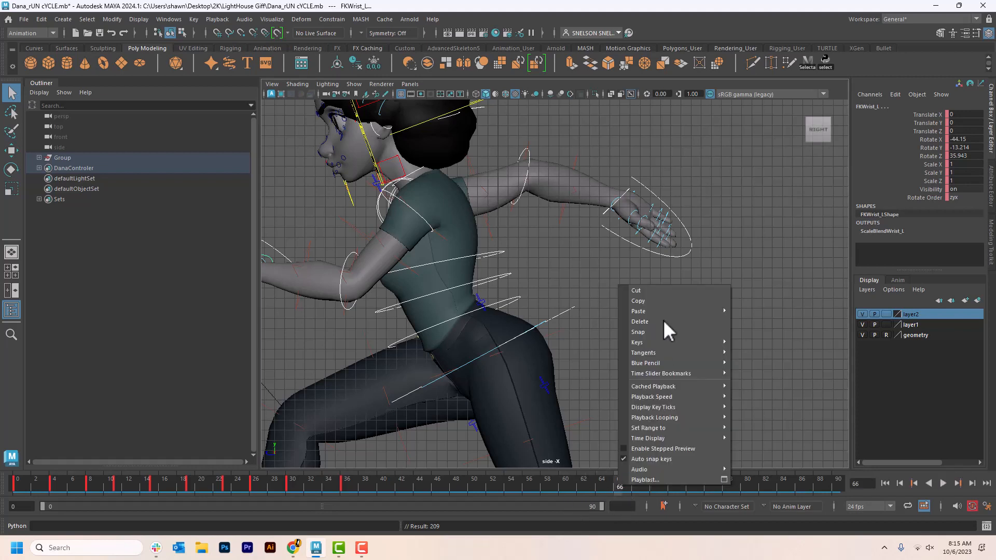
mouse_move(662, 313)
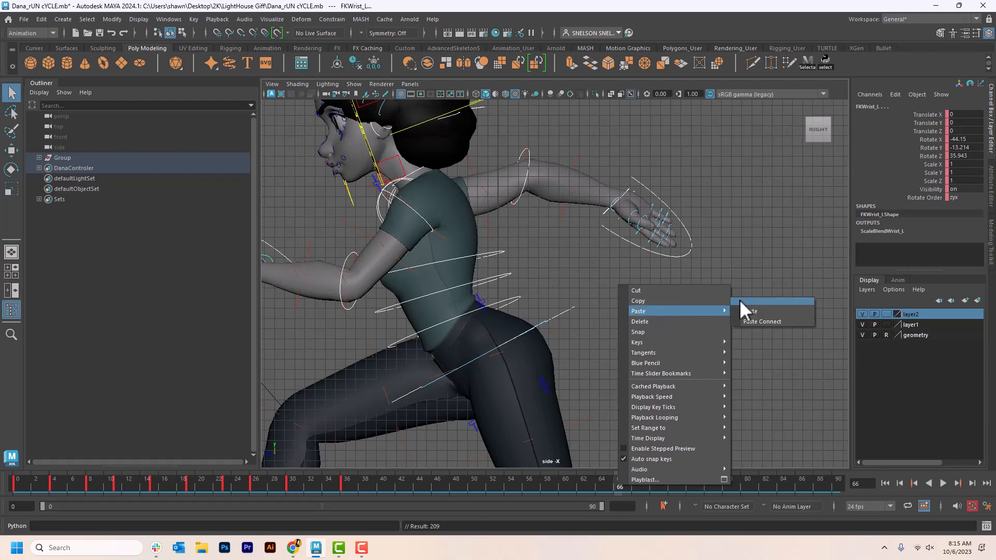
left_click(763, 310)
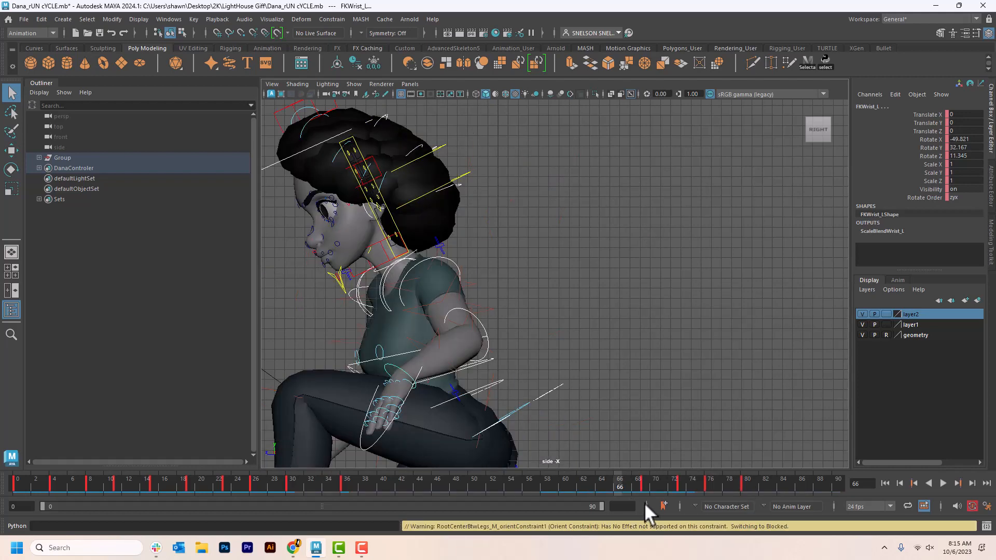
Return to frame 36 to check the held pose and undo the paste at frame 66
key("alt+v")
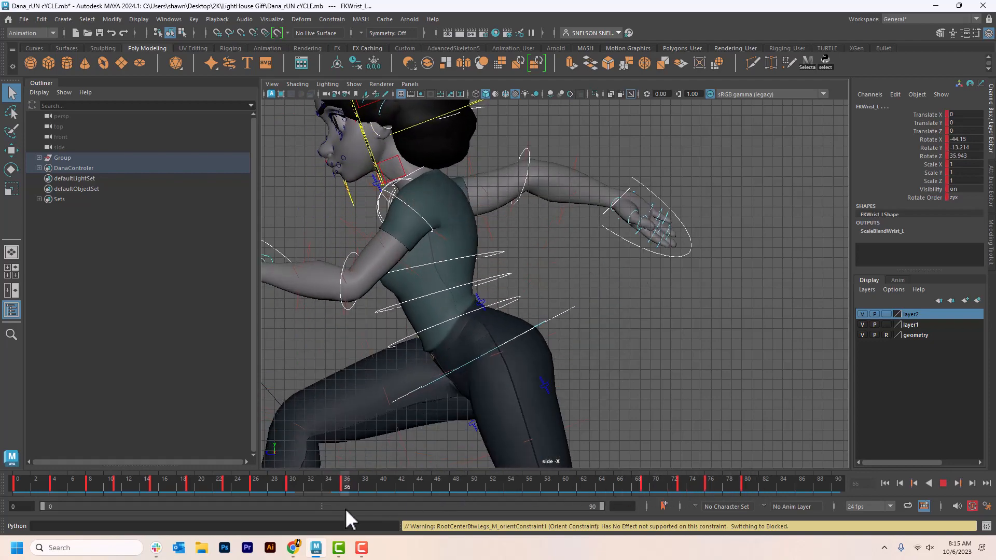
key("alt+v")
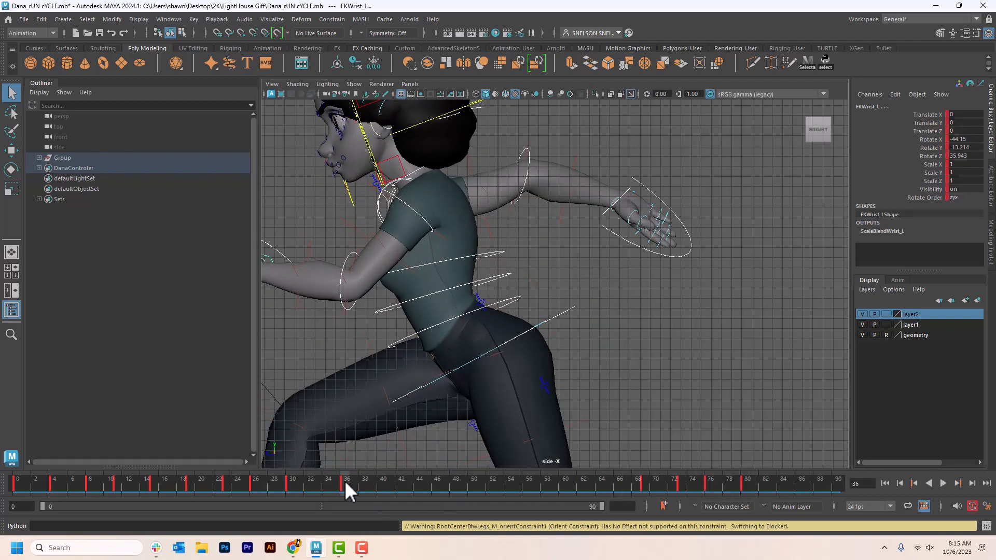
key("ctrl+z")
key("ctrl+z")
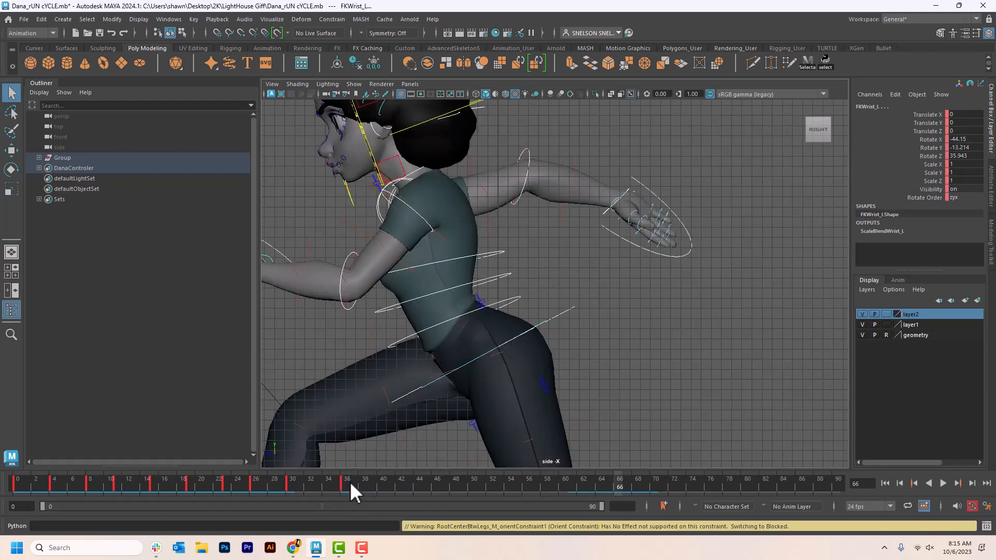
Try to paste the copied run keys onto the selected controls at frame 36
left_click(350, 481)
left_click(346, 481)
right_click(345, 481)
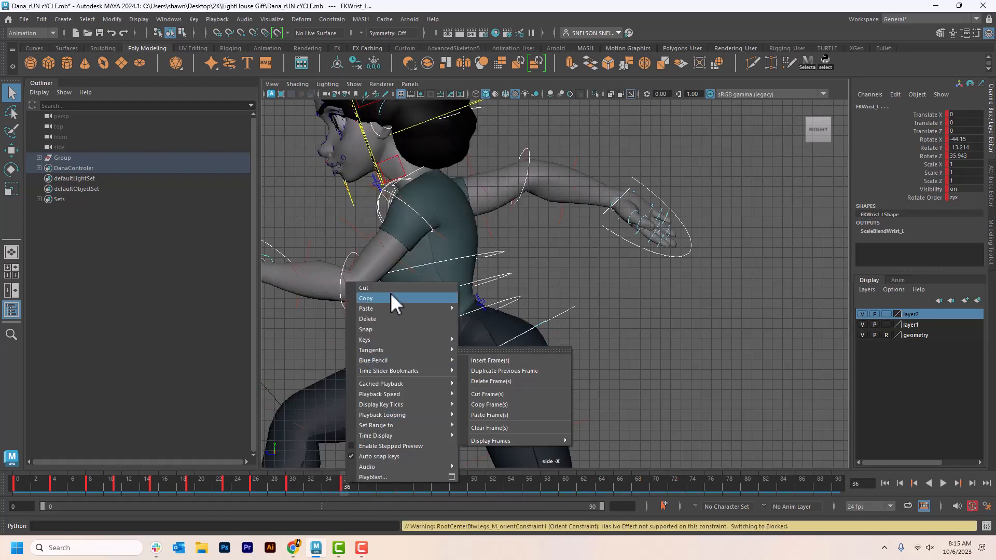
mouse_move(391, 307)
left_click(503, 310)
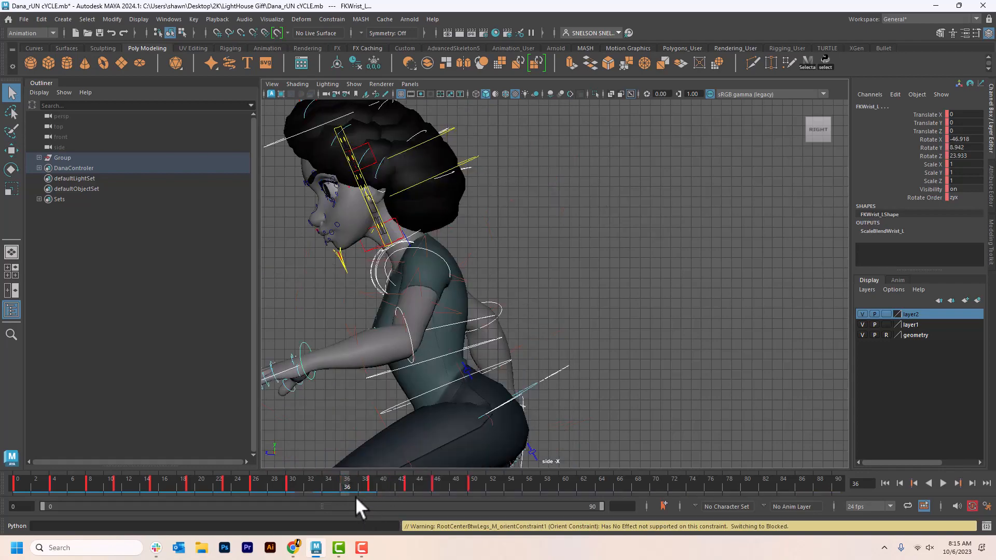
Scrub back to frame 31, then undo the pasted keys and the key at frame 36
left_click_drag(344, 484, 303, 491)
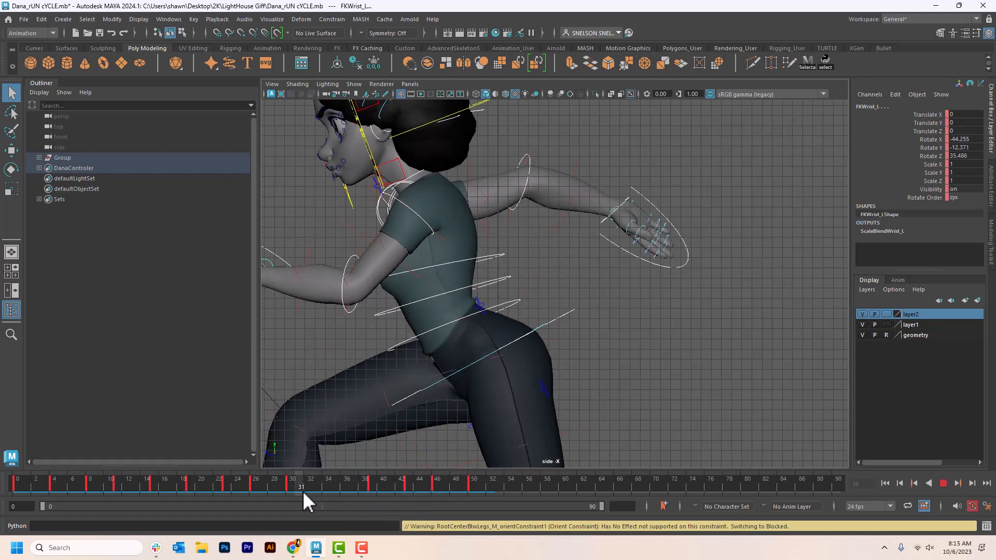
key("ctrl+z")
key("ctrl+z")
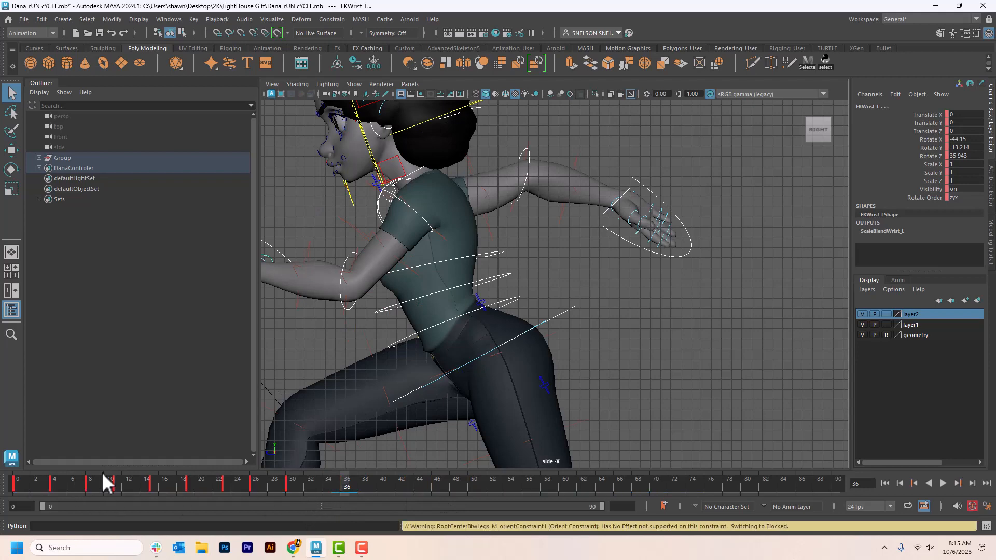
Scrub to frame 36 and set a key on all the selected controls
key("alt+v")
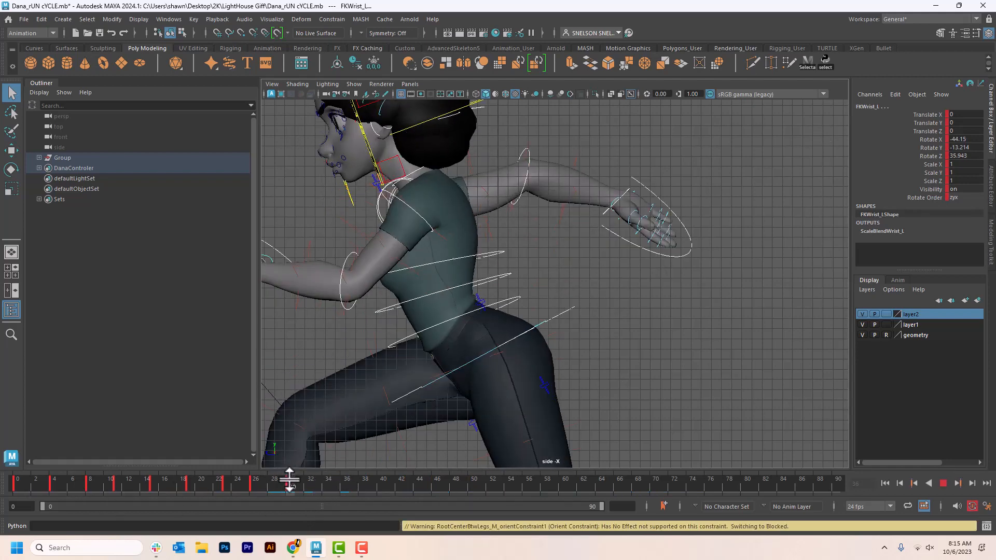
left_click_drag(289, 480, 345, 490)
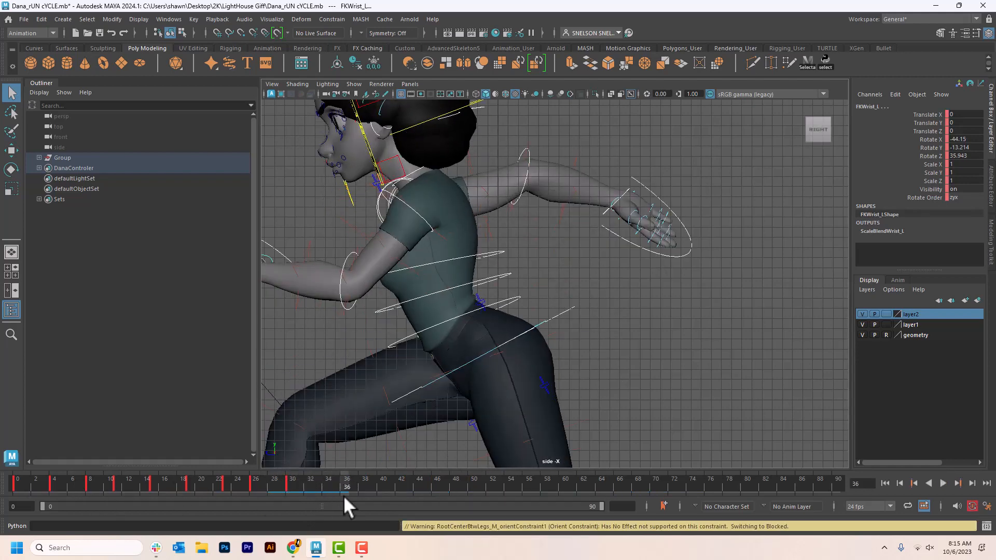
key("s")
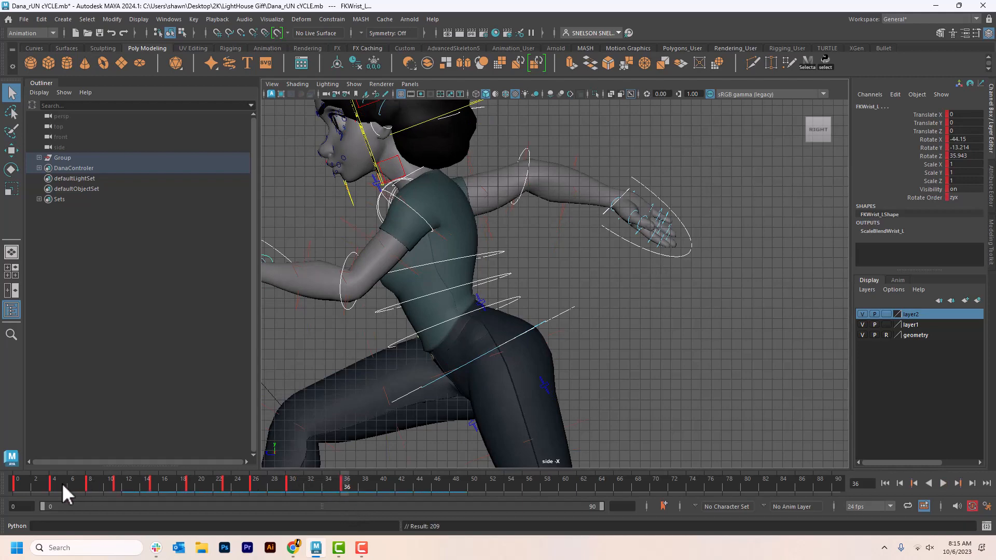
Copy the selected controls' run keys from frames 0 to 15 on the timeline
left_click(21, 485)
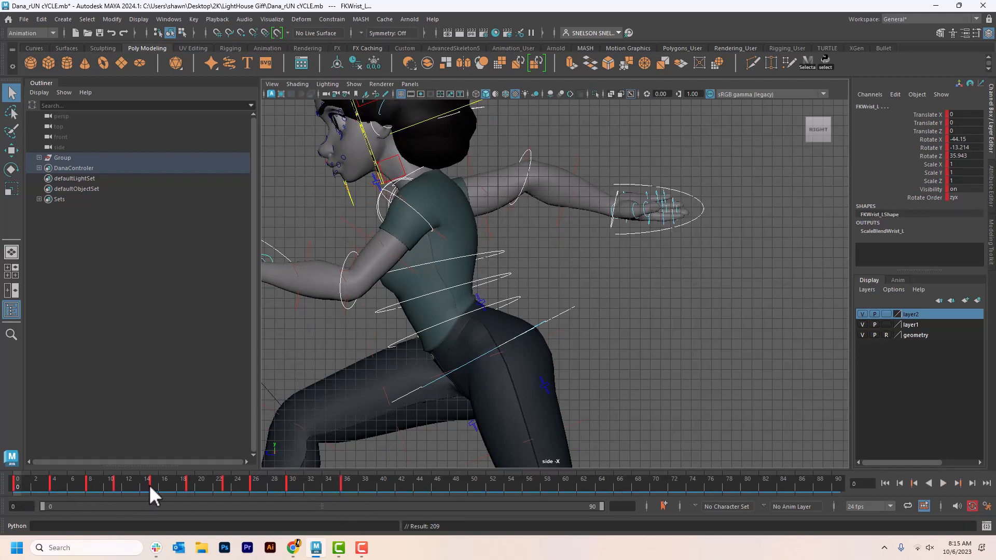
key("alt+v")
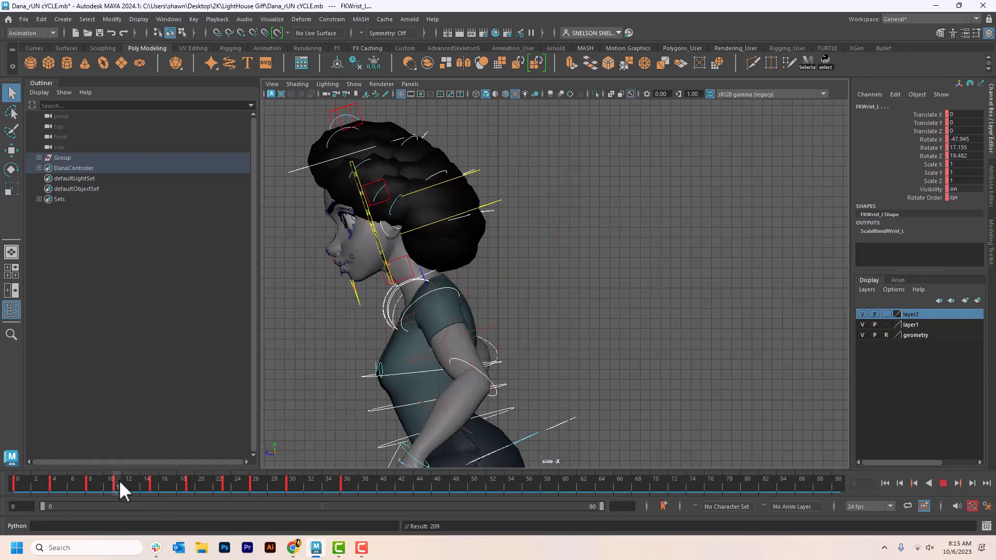
left_click_drag(151, 480, 8, 498)
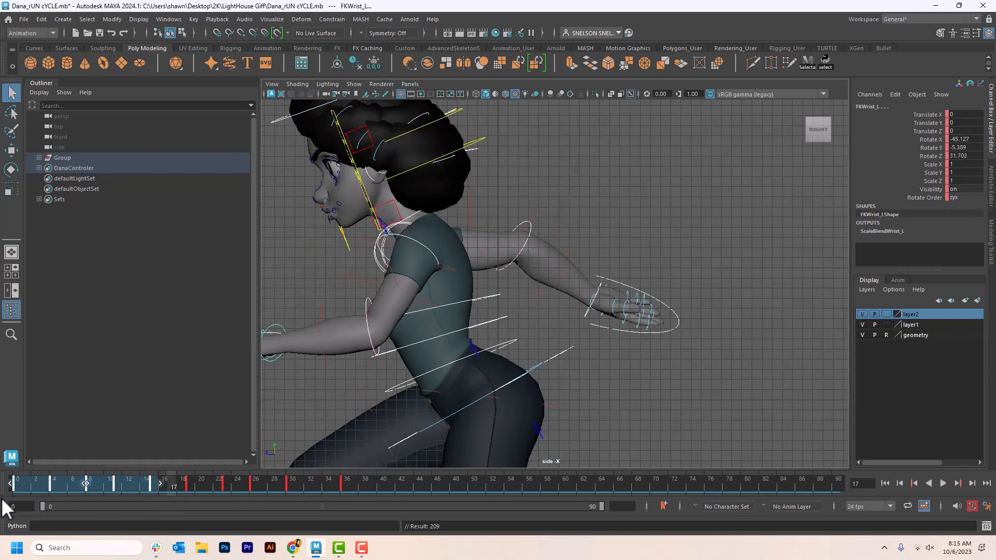
right_click(61, 484)
left_click(106, 301)
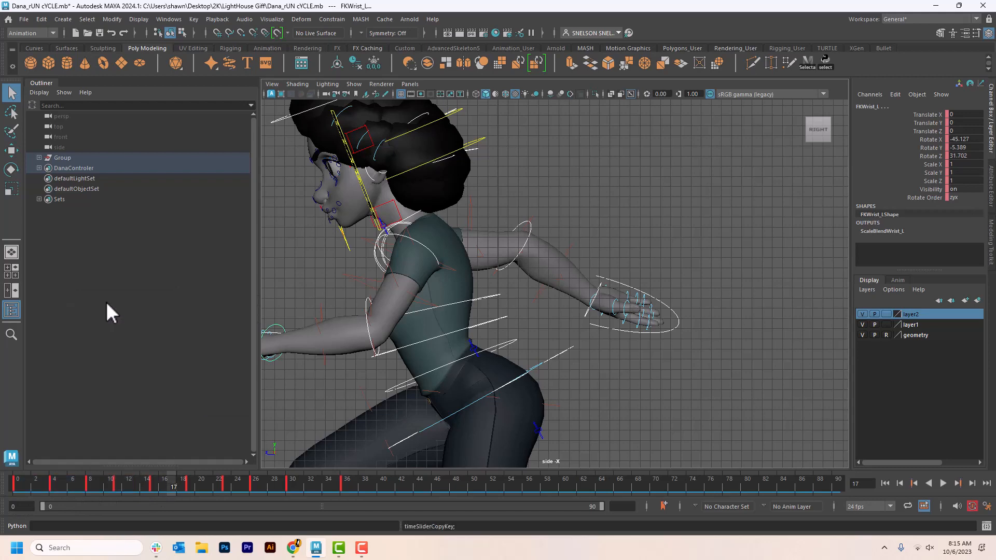
Set a key on the selected controls at frame 66 to hold the mid-air pose
left_click_drag(304, 482, 359, 489)
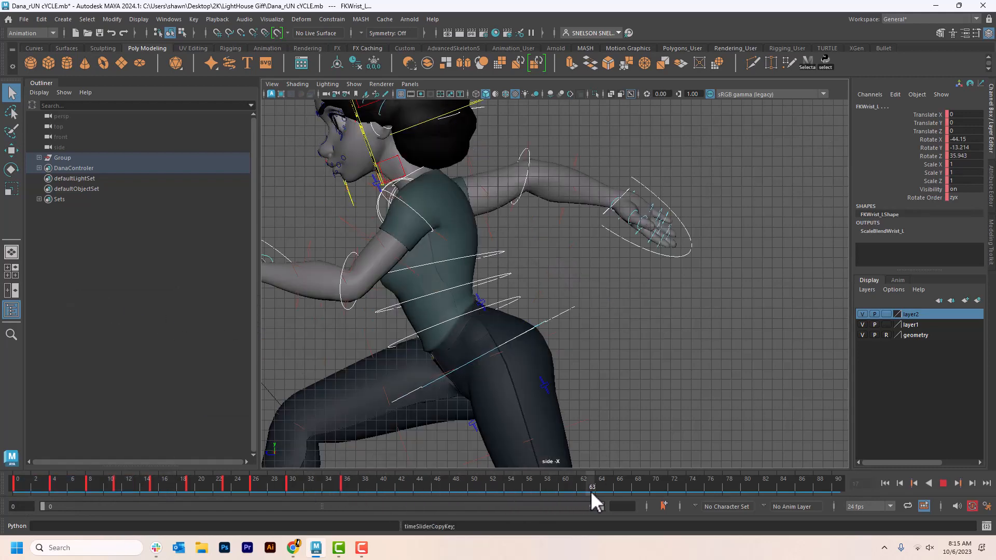
mouse_move(613, 490)
left_mouse_down()
mouse_move(416, 481)
mouse_move(643, 490)
mouse_move(618, 490)
mouse_move(641, 491)
mouse_move(618, 490)
mouse_move(632, 490)
left_mouse_up()
key("s")
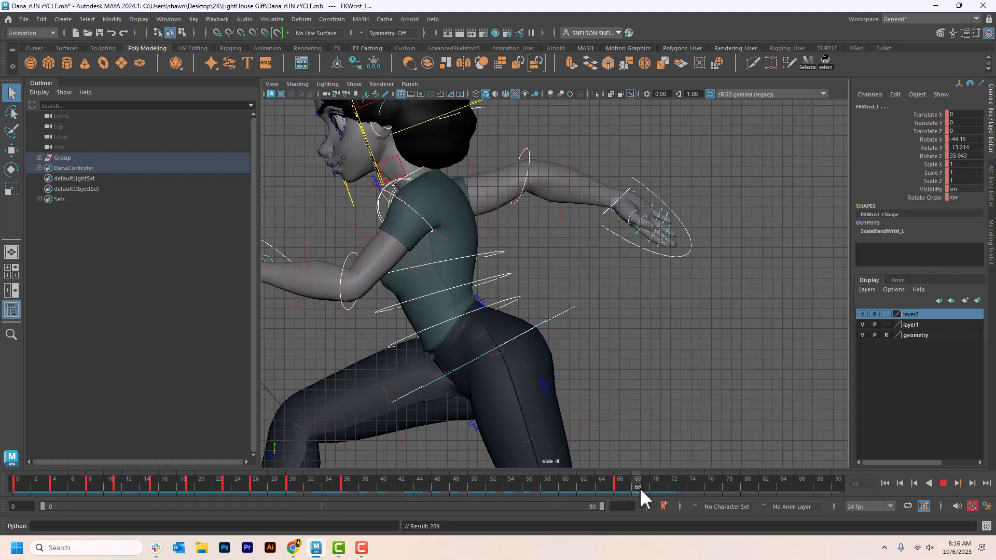
Paste the copied run keys onto the selected controls at frame 68
left_click_drag(639, 488, 637, 487)
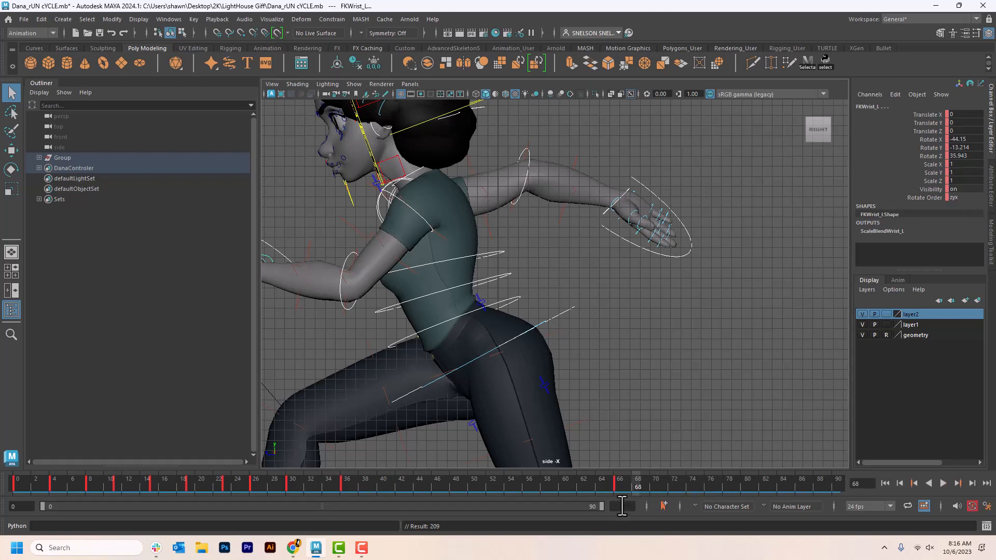
right_click(635, 485)
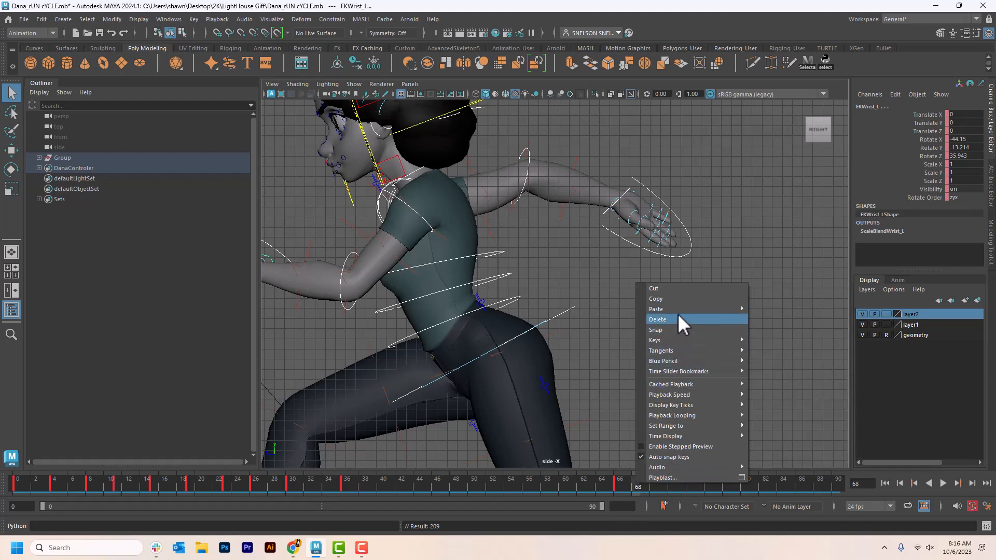
mouse_move(677, 310)
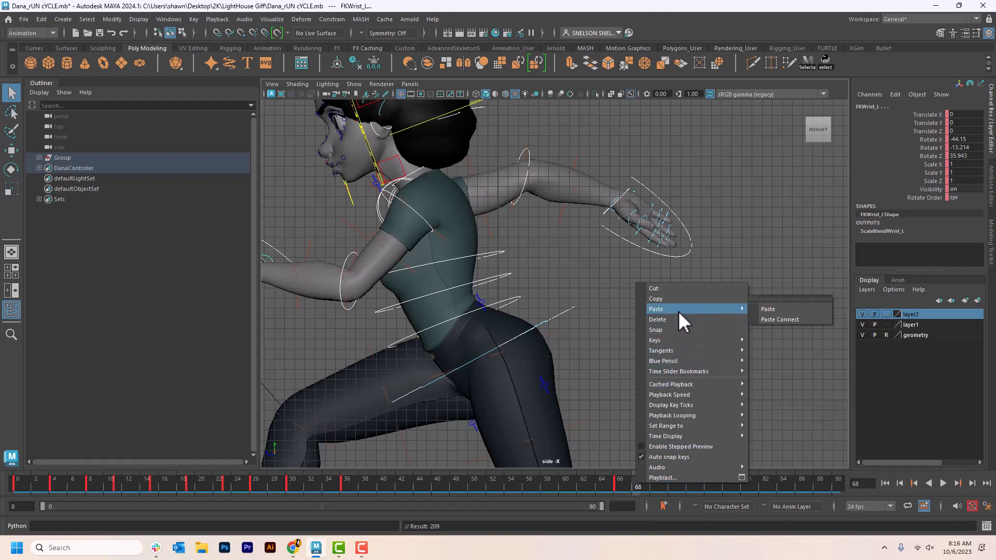
left_click(765, 318)
Frame the whole character, play back the extended animation, and scrub through the held pose to frame 83
mouse_move(639, 483)
left_mouse_down()
mouse_move(779, 491)
mouse_move(344, 482)
mouse_move(42, 550)
left_mouse_up()
scroll(512, 394, "down", 5)
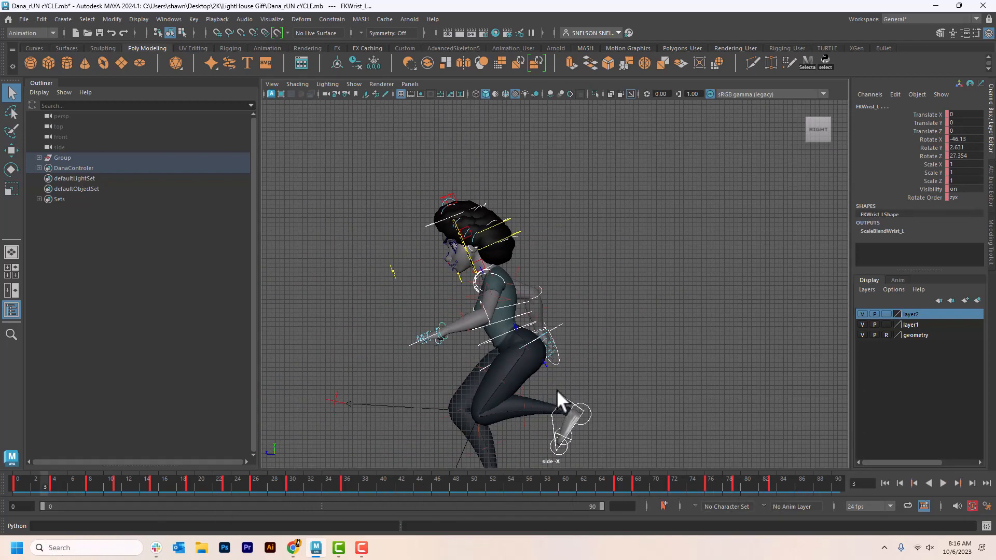
middle_click_drag(556, 389, 611, 310, "alt")
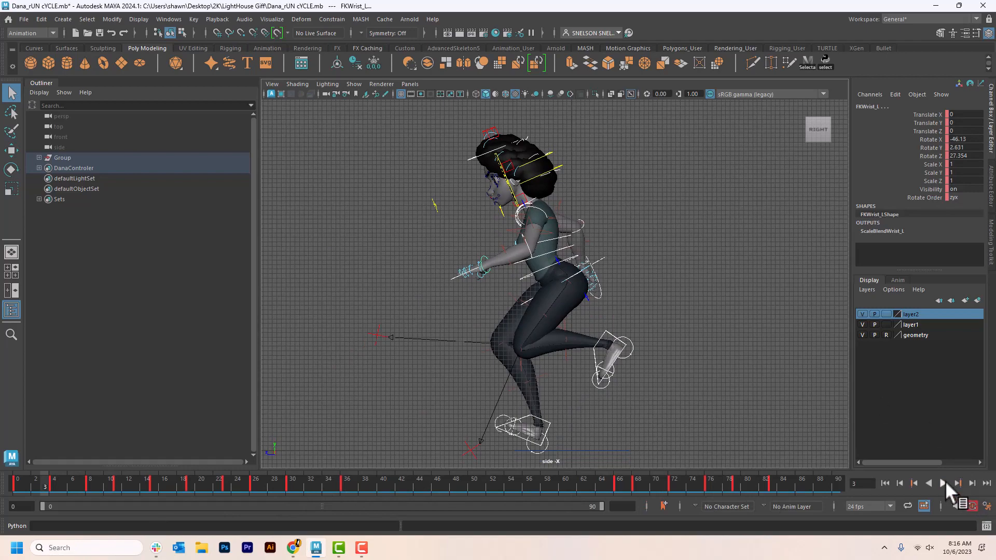
left_click(943, 483)
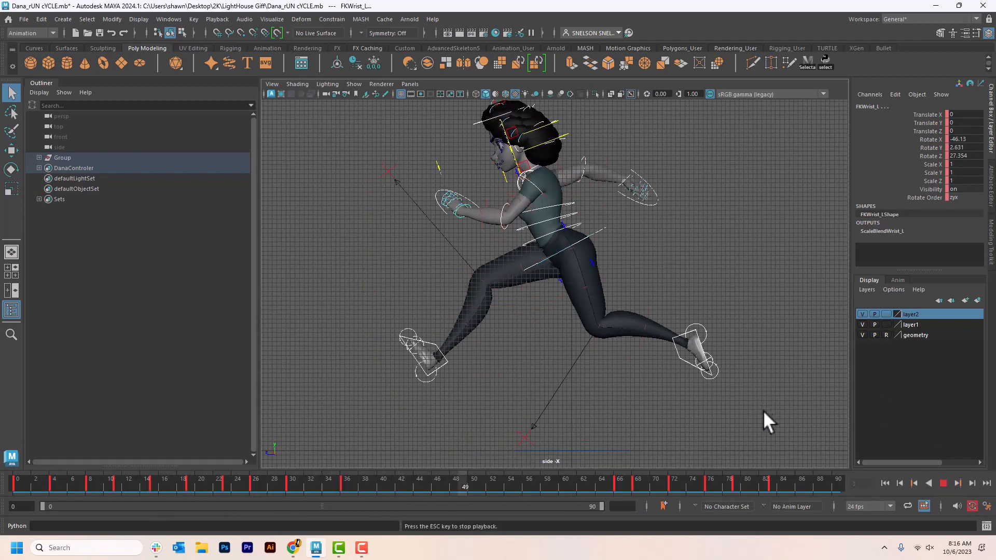
left_click(944, 485)
key("alt+v")
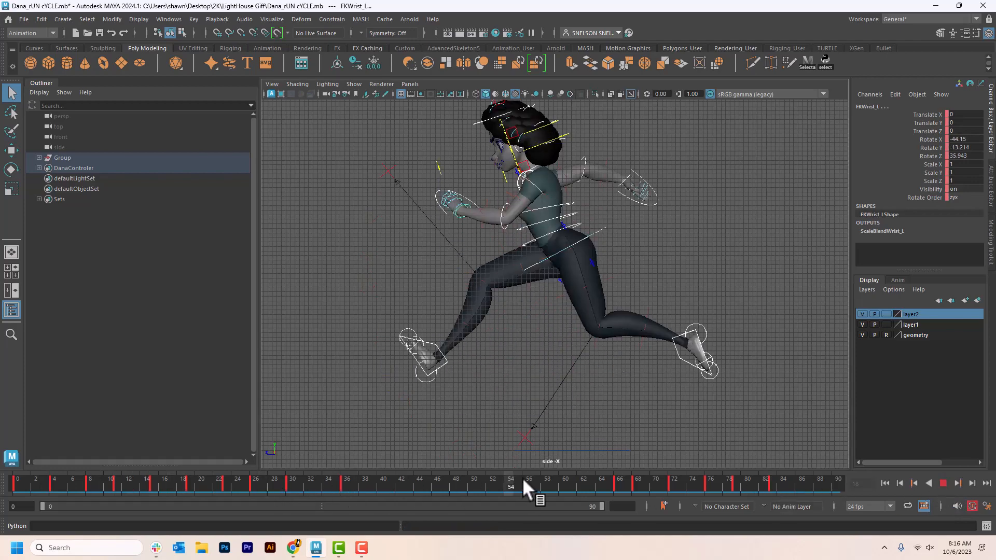
key("alt+v")
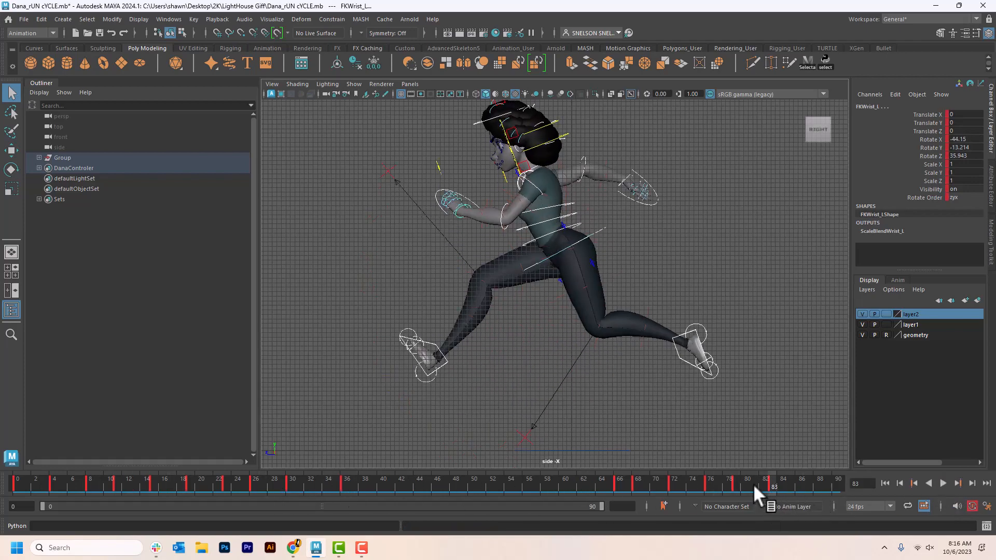
Shorten the playback range to end at frame 83 and play back the animation
left_click(632, 507)
left_click_drag(600, 505, 557, 518)
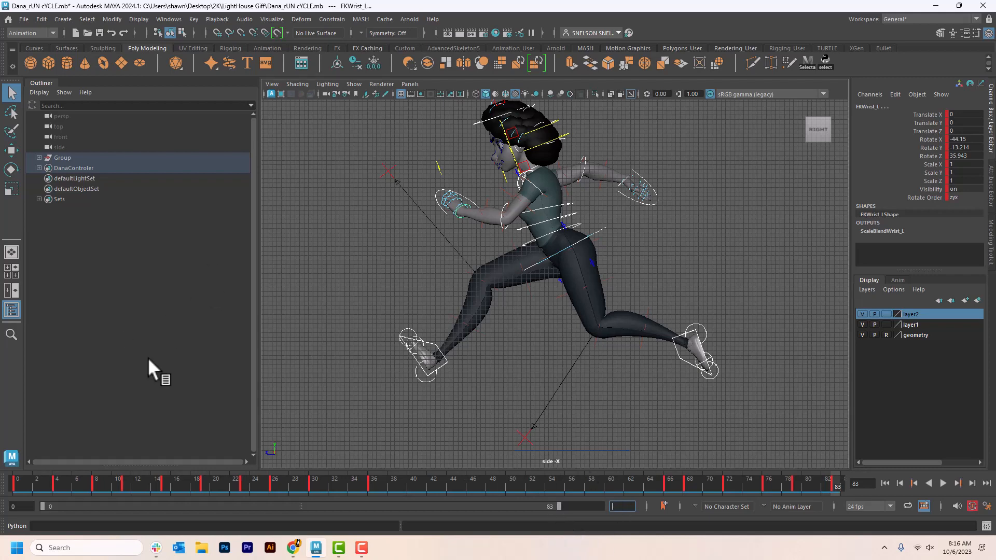
key("alt+v")
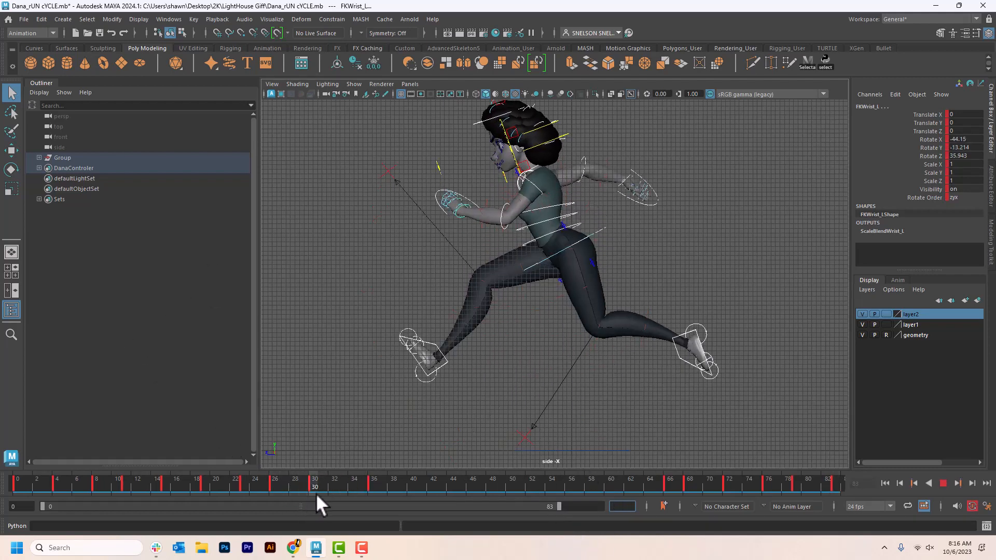
At frame 26, lower the RootX_M hip control to about -12 in Translate Y and lean it forward to about 49° in Rotate X
mouse_move(317, 493)
left_mouse_down()
mouse_move(346, 498)
mouse_move(266, 498)
mouse_move(316, 506)
mouse_move(273, 503)
left_mouse_up()
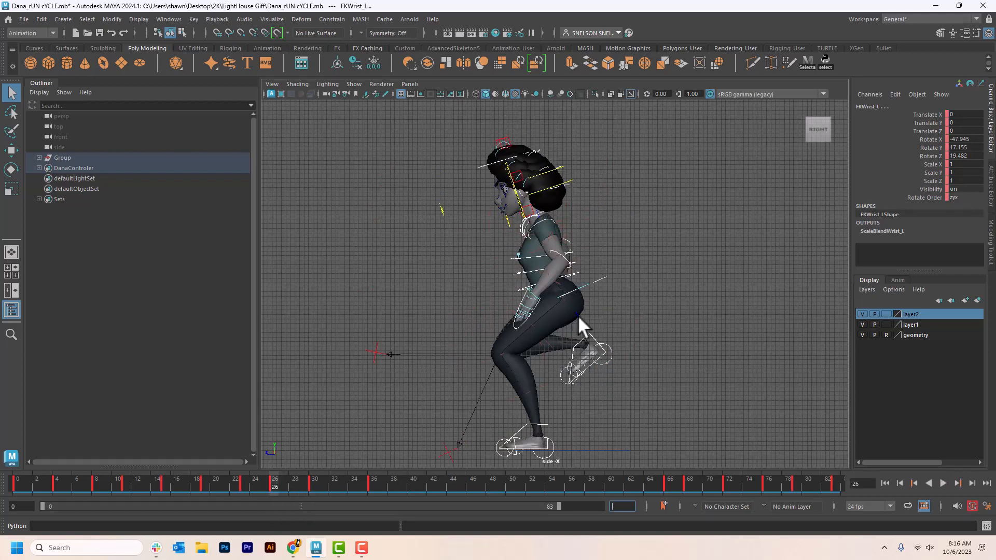
left_click(602, 302)
left_click(596, 284)
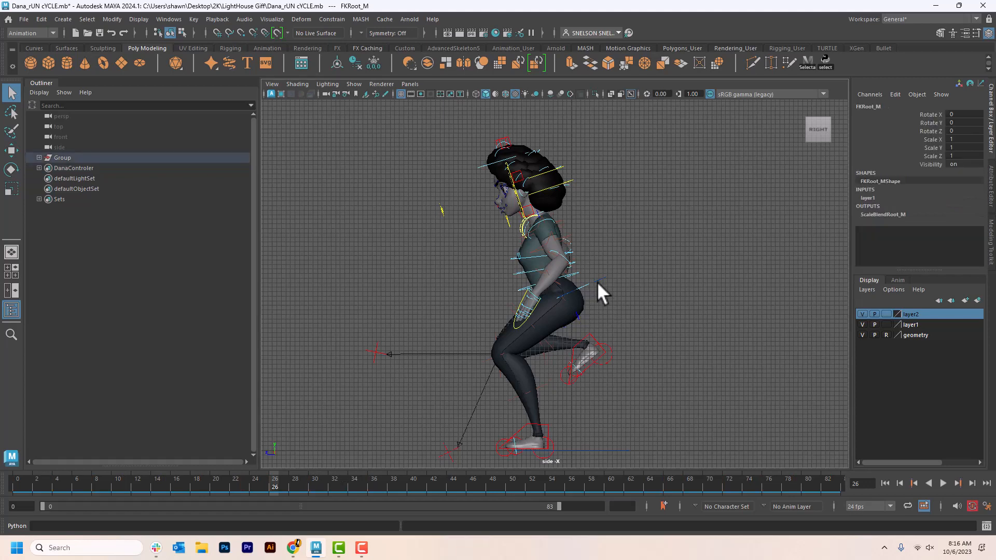
key("w")
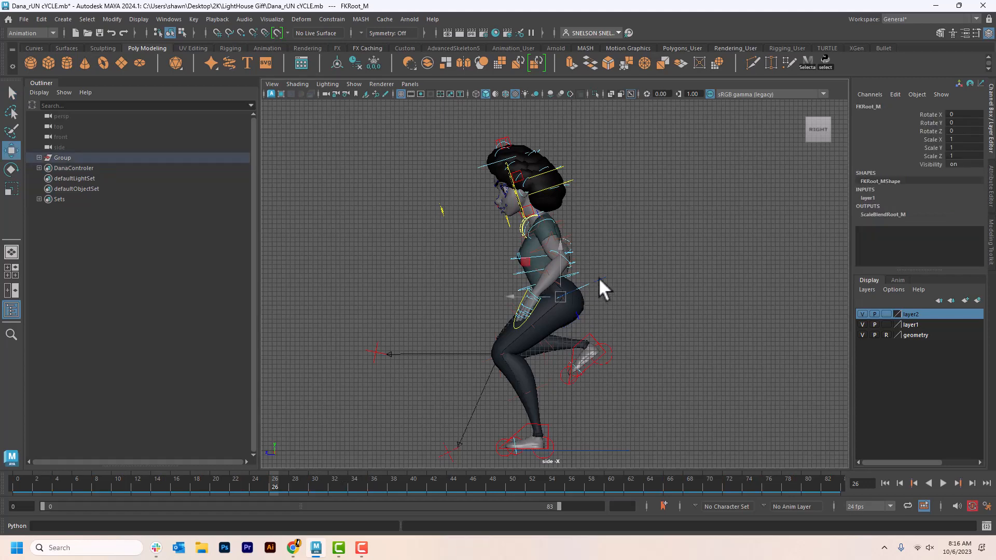
left_click(599, 279)
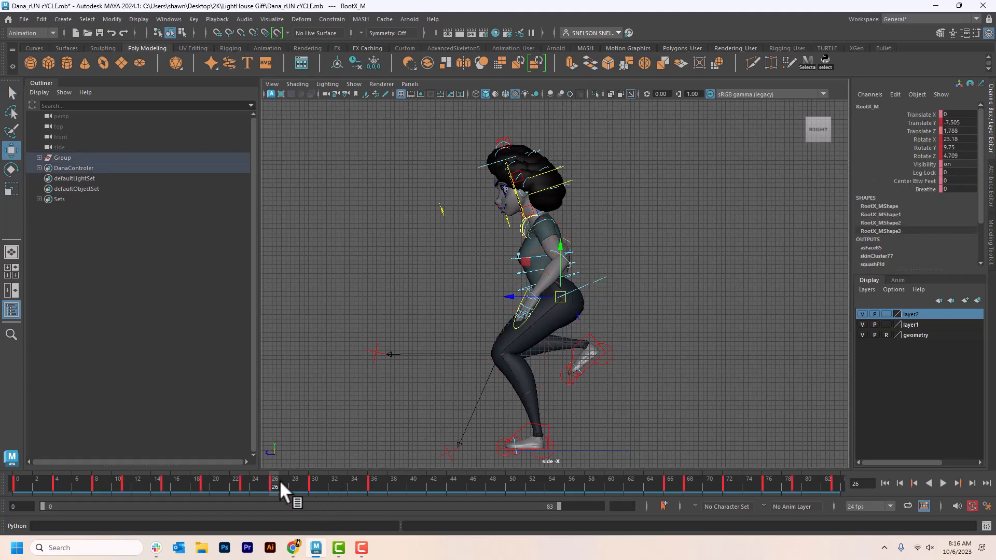
key("alt+v")
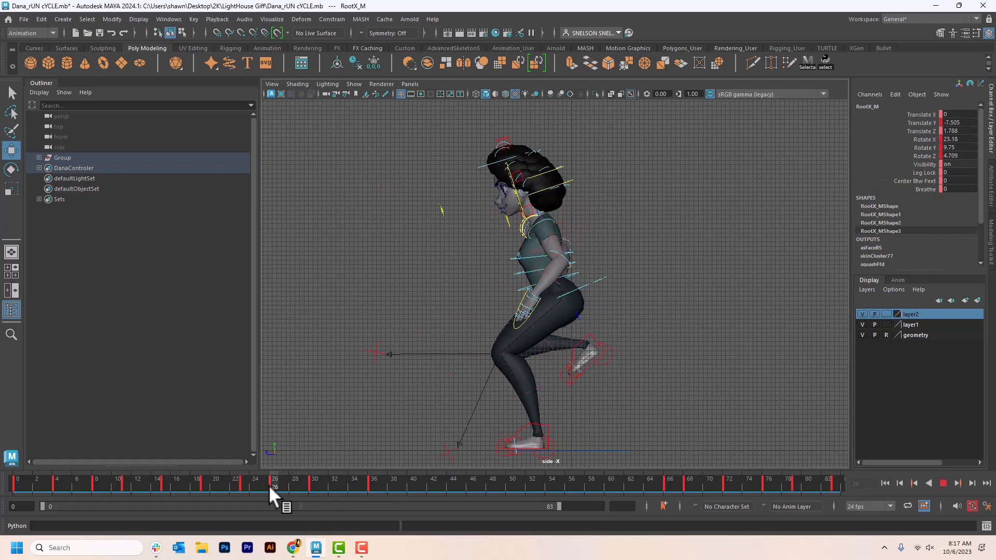
left_click(270, 484)
left_click_drag(560, 245, 575, 265)
key("e")
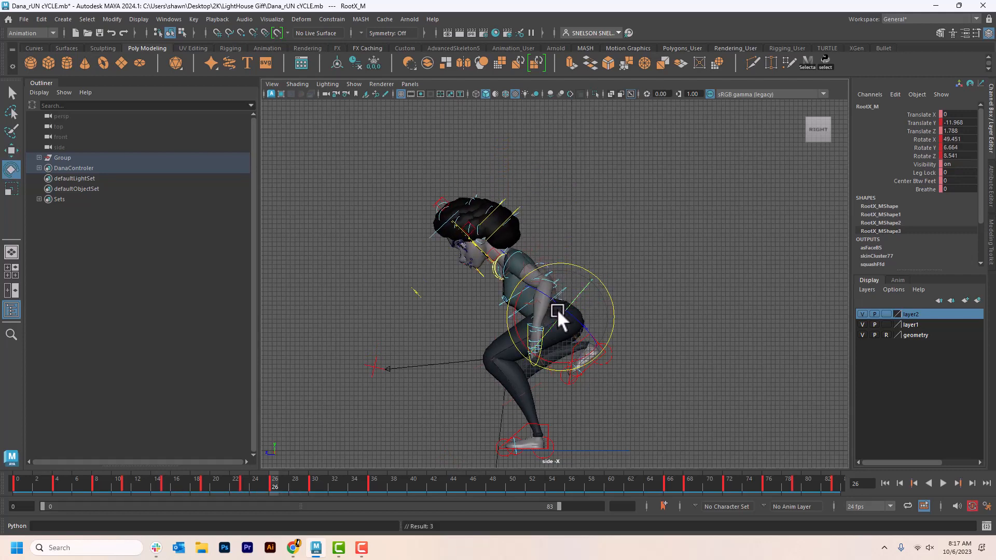
key("w")
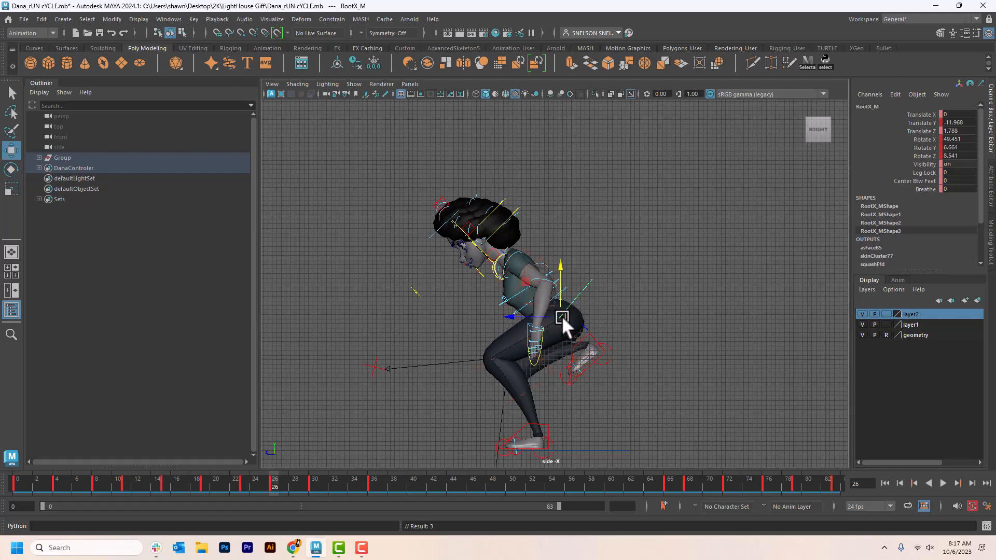
Move the right foot control IKLeg_R down and back at frame 26 and tilt the head control up
left_click(586, 333)
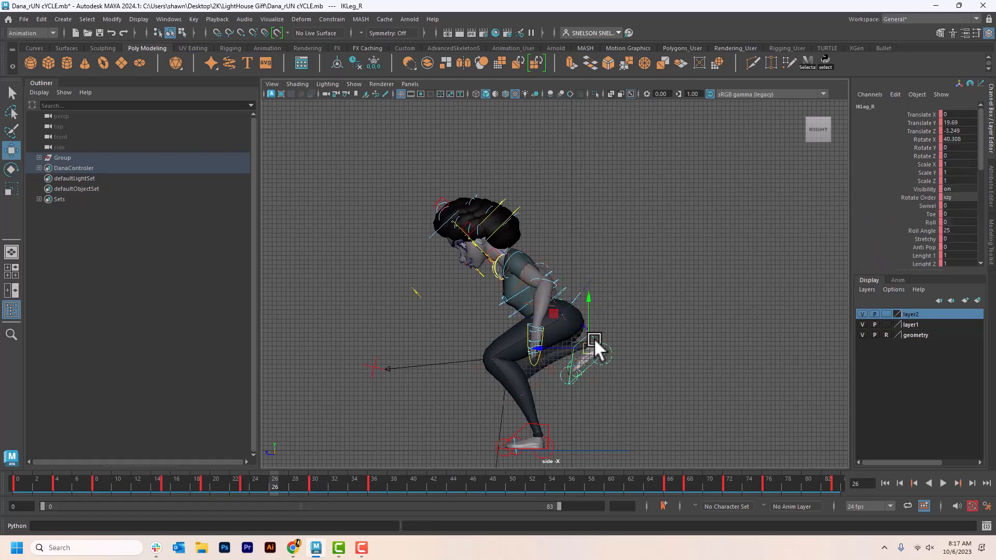
left_click_drag(585, 333, 613, 401)
left_click(435, 239)
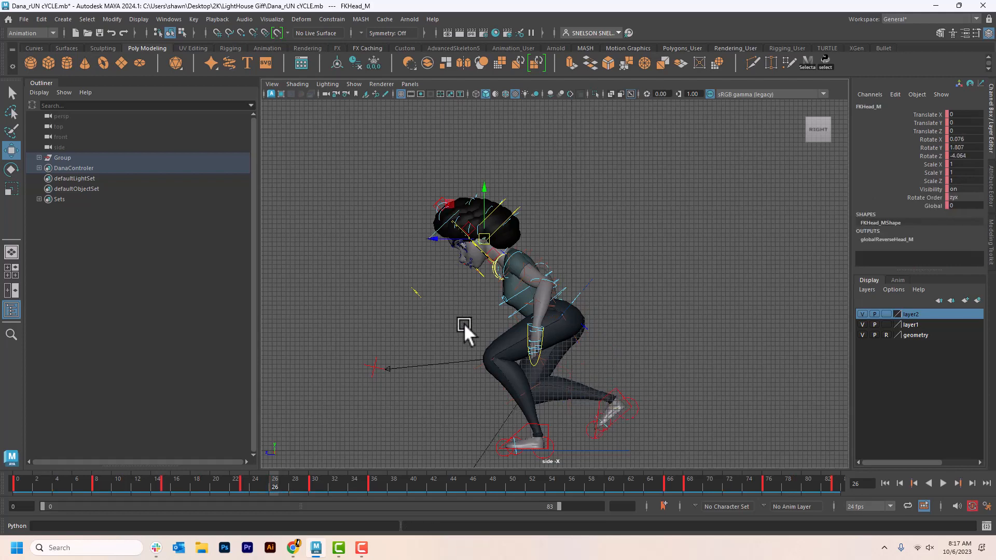
key("e")
left_click_drag(533, 240, 574, 232)
Rotate the left shoulder and elbow controls to swing the arm back behind the body, and key the pose at frame 26
left_click(587, 264)
left_click(508, 257)
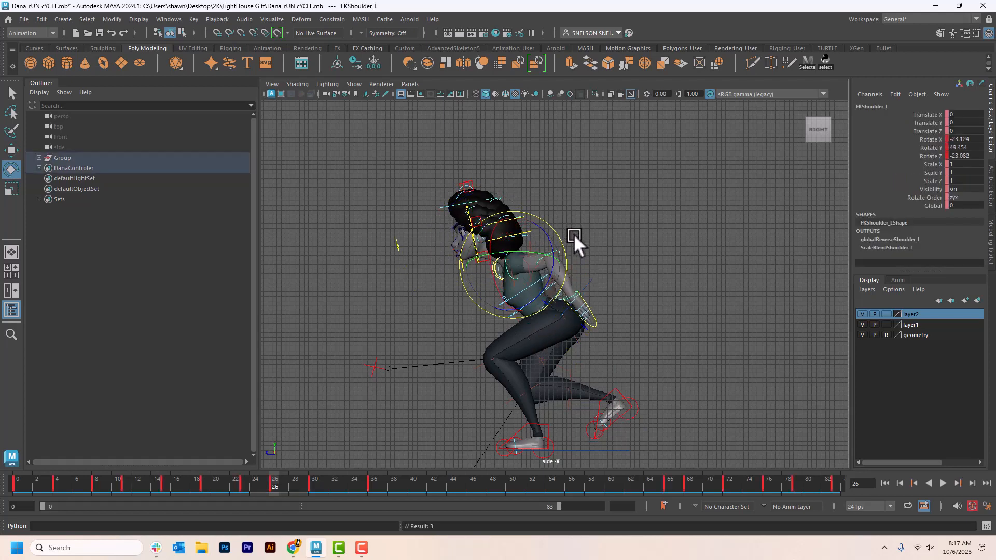
left_click(560, 252)
left_click(554, 250)
left_click_drag(587, 274, 607, 258)
key("s")
left_click_drag(282, 471, 271, 497)
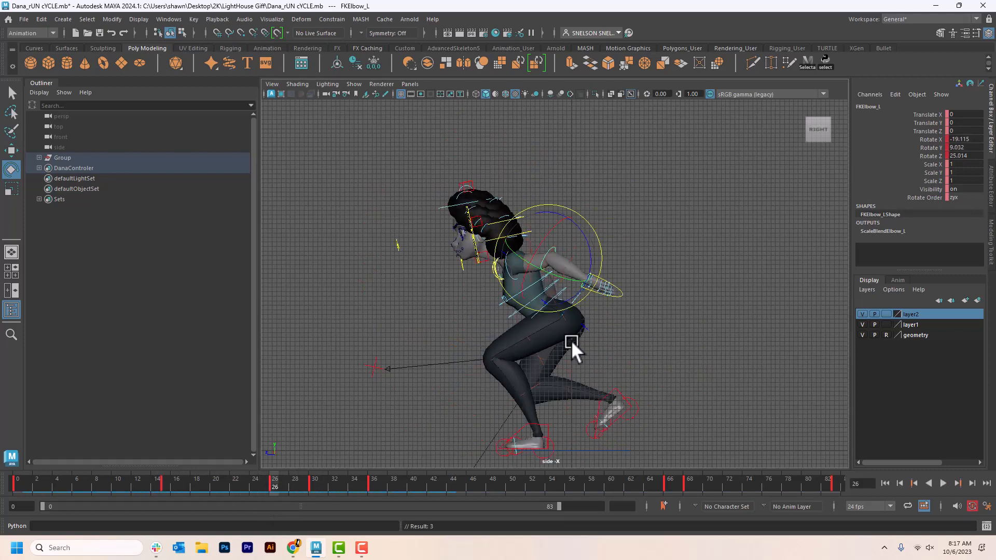
Deepen the crouch by lowering RootX_M to about -16 in Translate Y and leaning it to about 57° in Rotate X
left_click(625, 332)
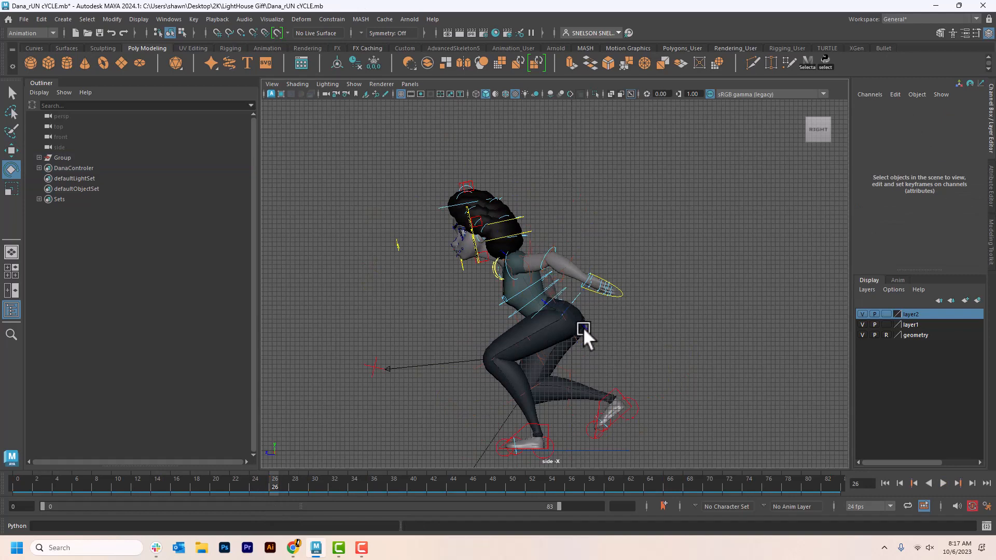
left_click(583, 327)
left_click(609, 323)
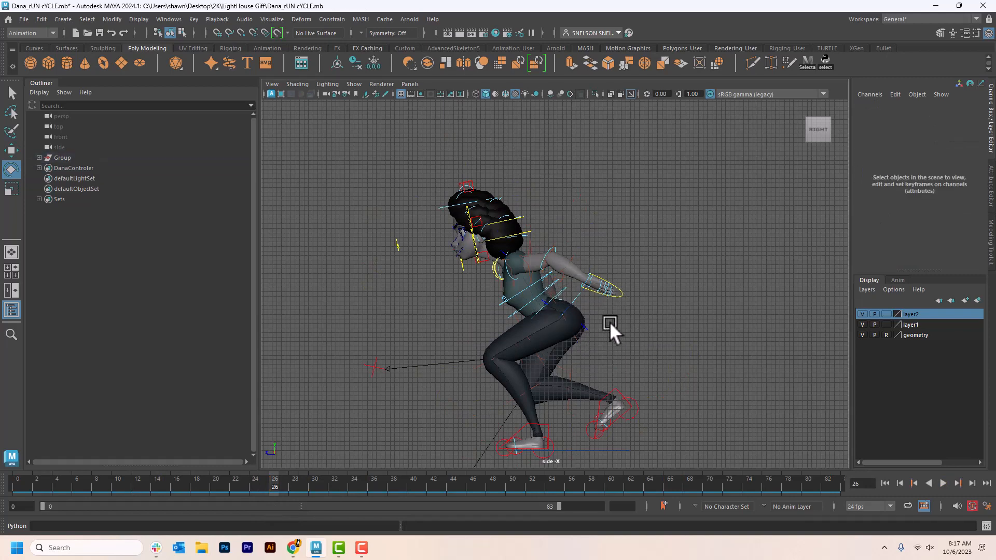
left_click(574, 297)
key("w")
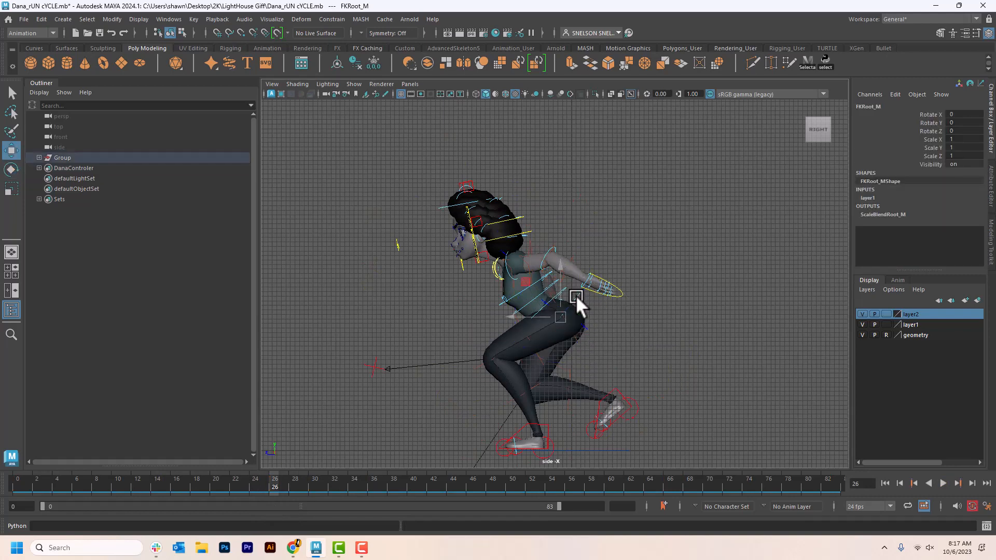
left_click(615, 332)
scroll(572, 306, "up", 4)
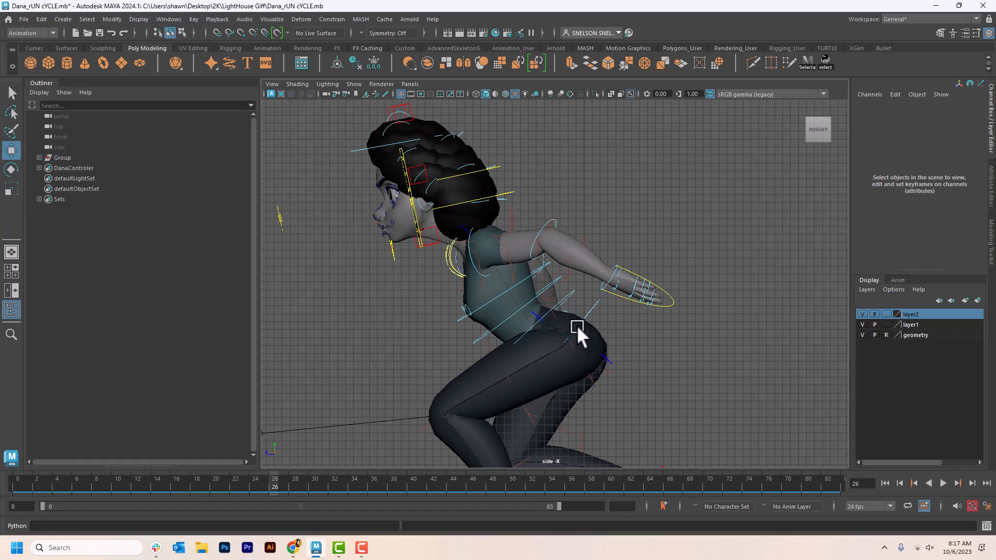
left_click(577, 326)
left_click_drag(565, 294, 574, 322)
key("e")
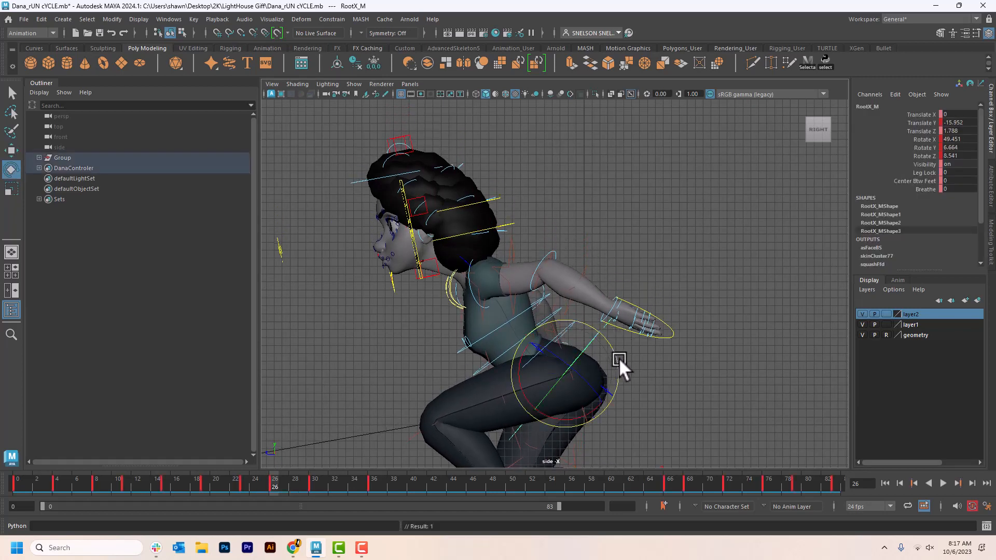
left_click_drag(615, 364, 615, 357)
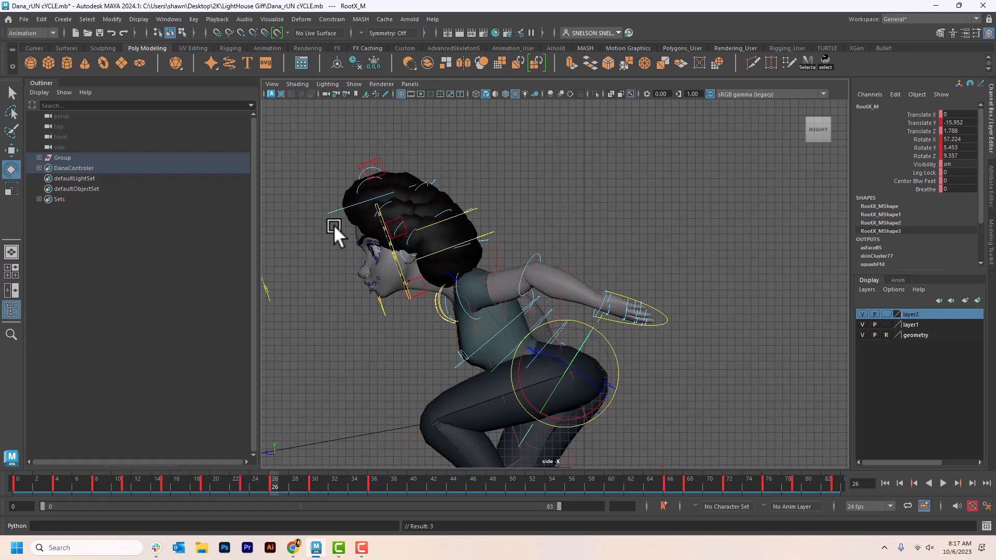
Bend the FKChest_M control forward and rotate FKHead_M to about -62° in Rotate Z so the face looks ahead
left_click(335, 207)
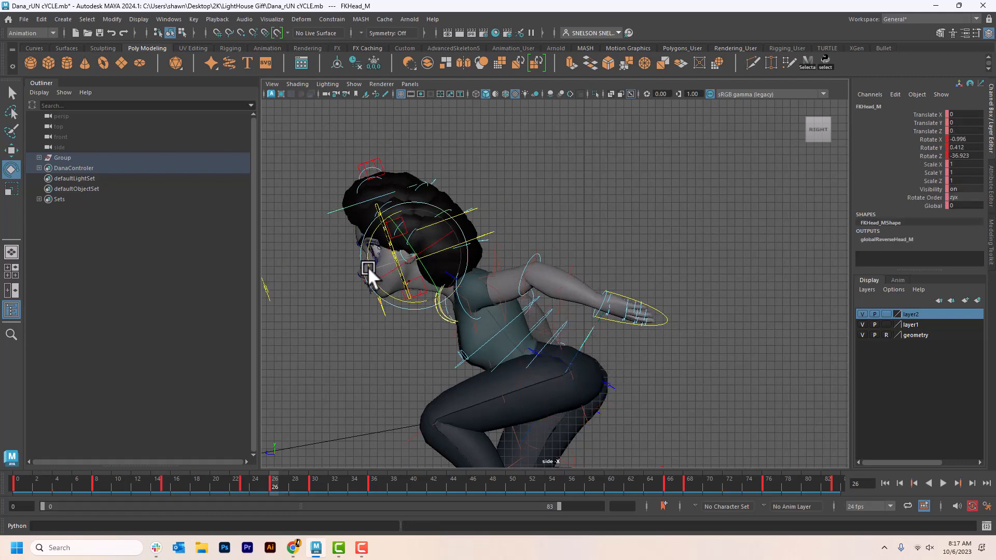
left_click(453, 363)
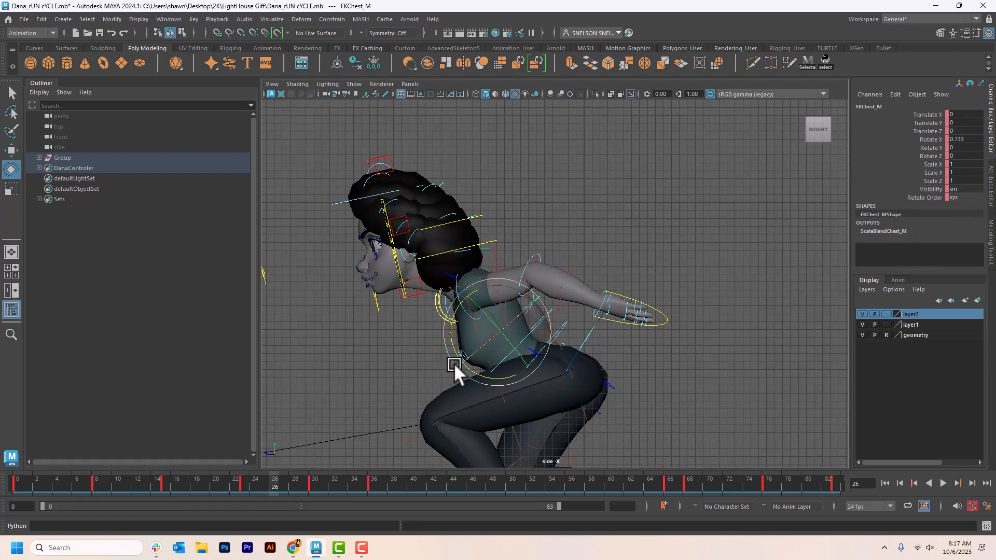
left_click_drag(438, 336, 444, 357)
left_click(303, 280)
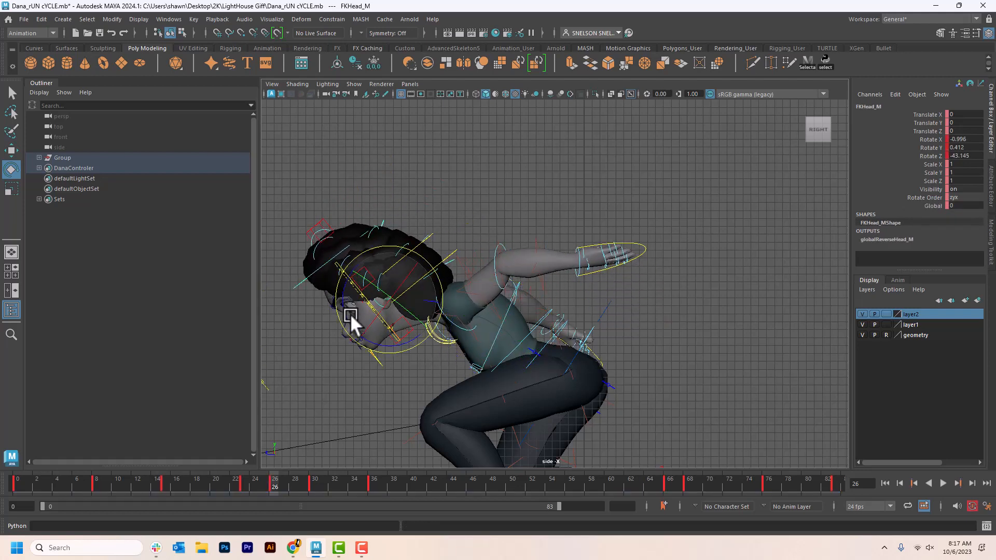
mouse_move(351, 313)
left_mouse_down()
mouse_move(358, 340)
mouse_move(338, 319)
left_mouse_up()
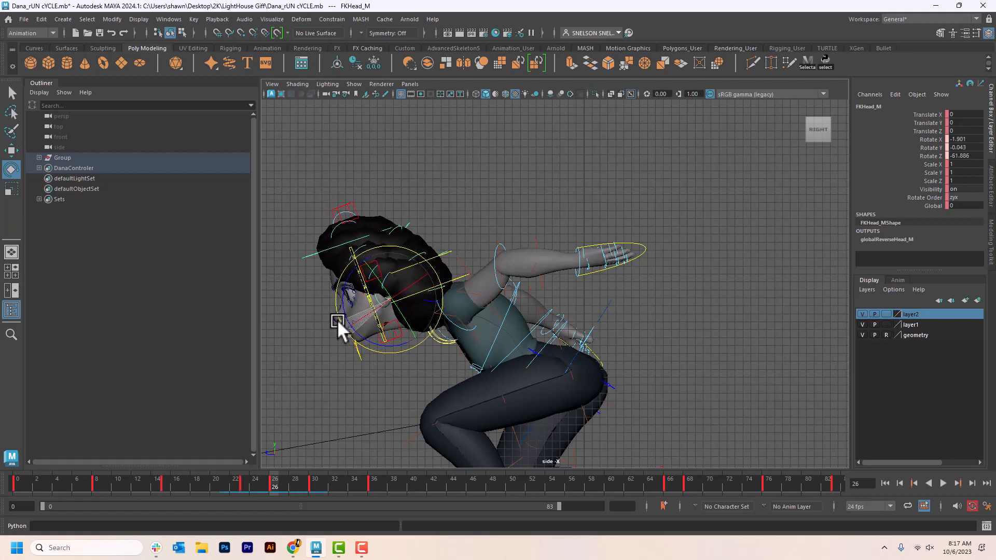
left_click(528, 289)
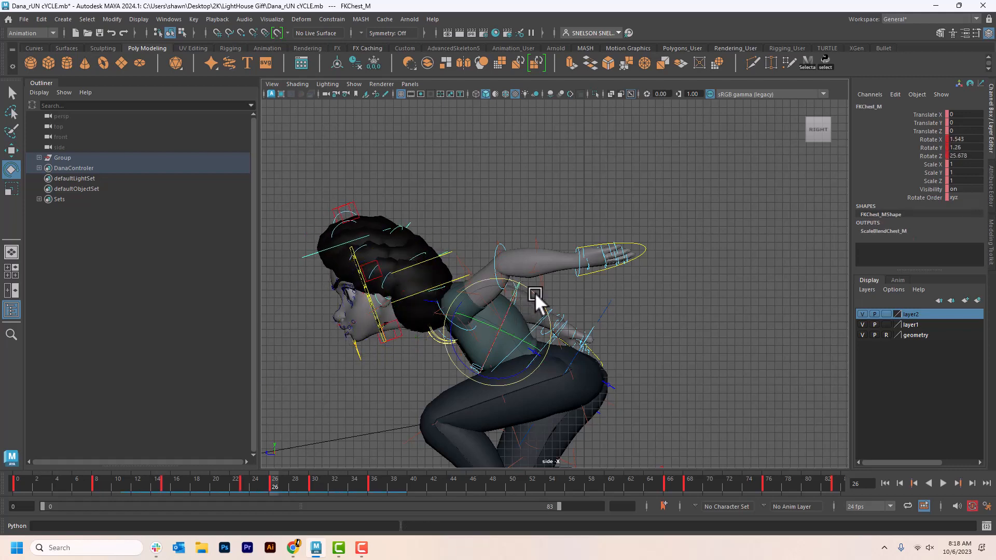
mouse_move(534, 293)
left_mouse_down()
mouse_move(528, 282)
mouse_move(536, 291)
left_mouse_up()
left_click(618, 301)
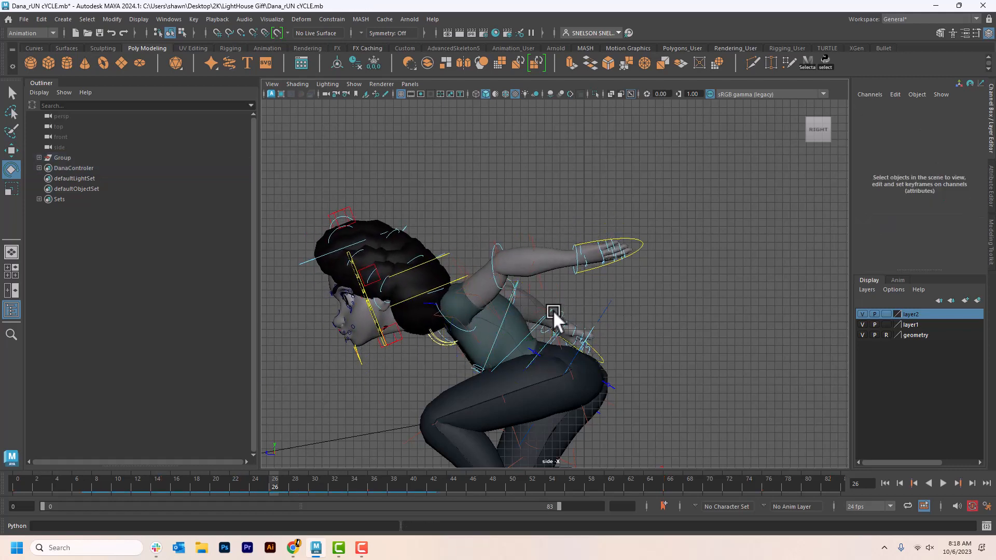
left_click(513, 294)
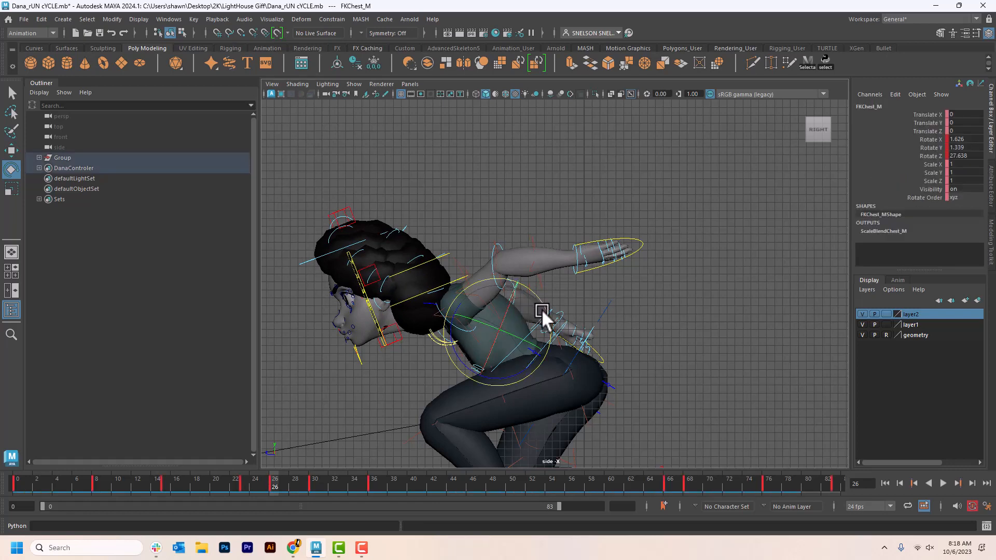
left_click_drag(541, 309, 631, 372)
Pose the right elbow control FKElbow_R at about -20° in Rotate X and key it at frame 26
left_click(589, 312)
left_click(512, 278)
key("s")
Switch the viewport to the perspective camera with shaded display
key("space")
key("space")
key("space")
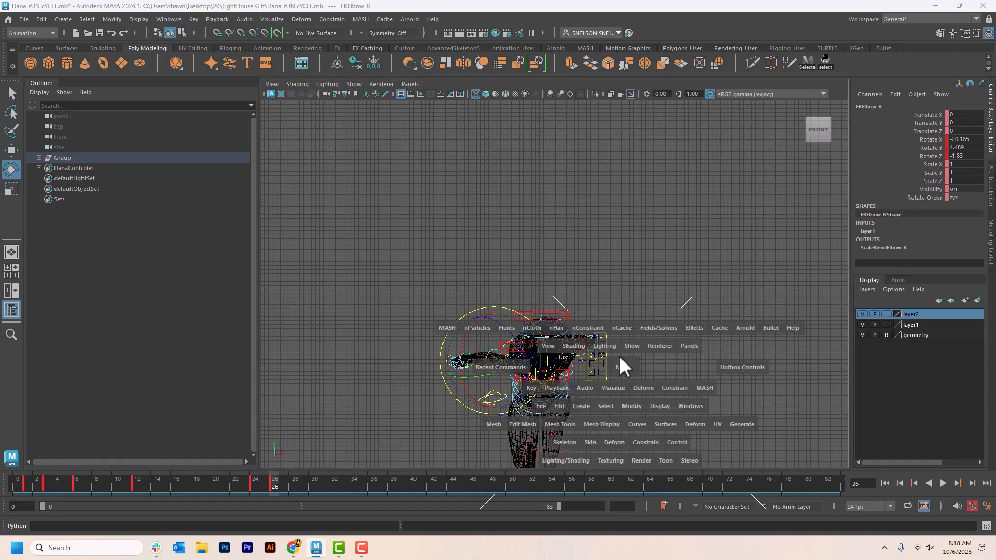
key("space")
left_click_drag(622, 341, 637, 294)
key("5")
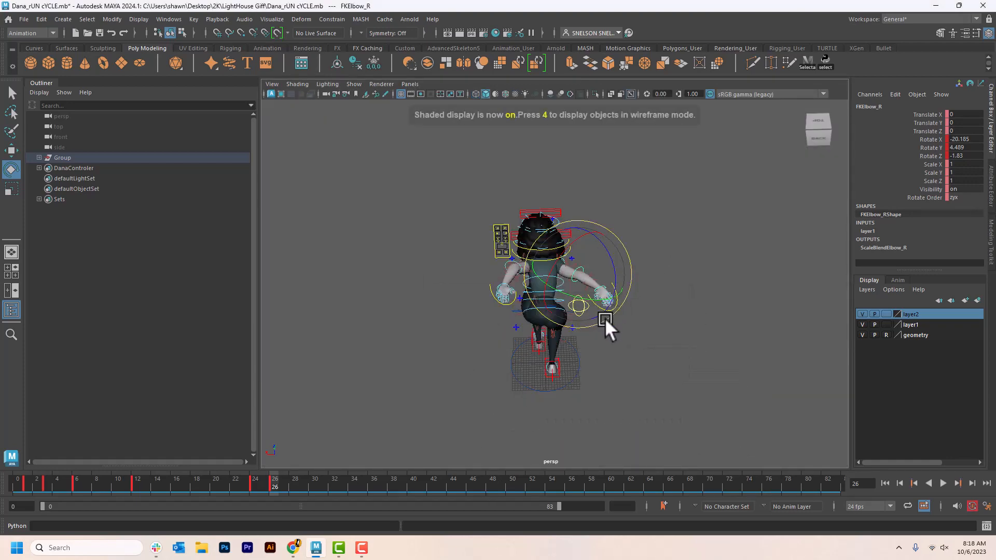
Hide layer1 and examine the crouch pose from the front and side in the perspective view
key("space")
left_click(591, 362)
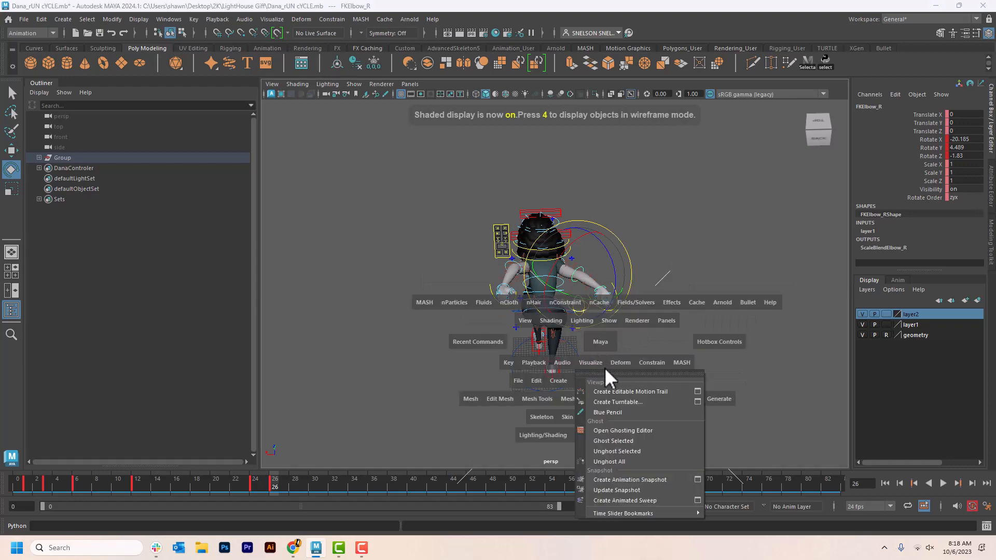
left_click_drag(602, 360, 690, 334, "alt")
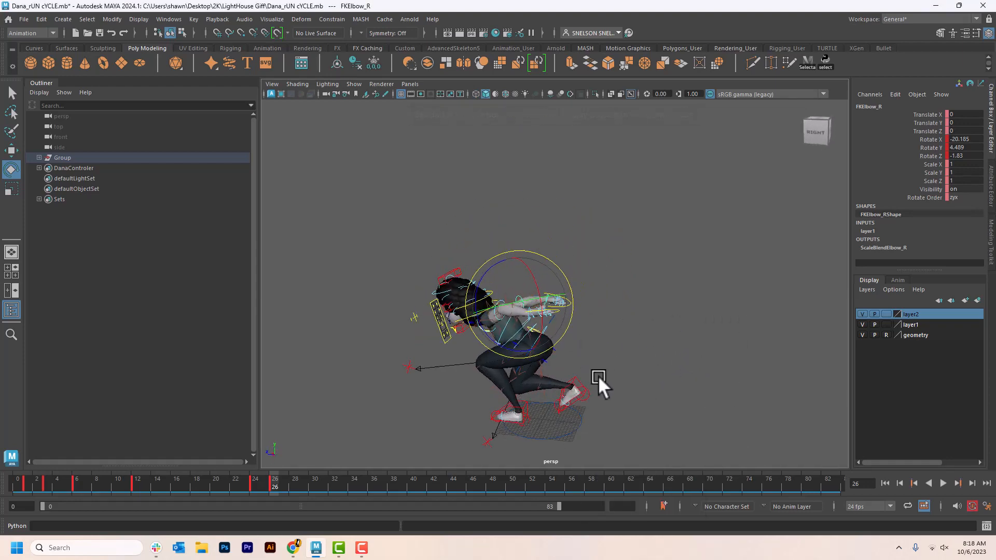
left_click_drag(599, 376, 726, 351, "alt")
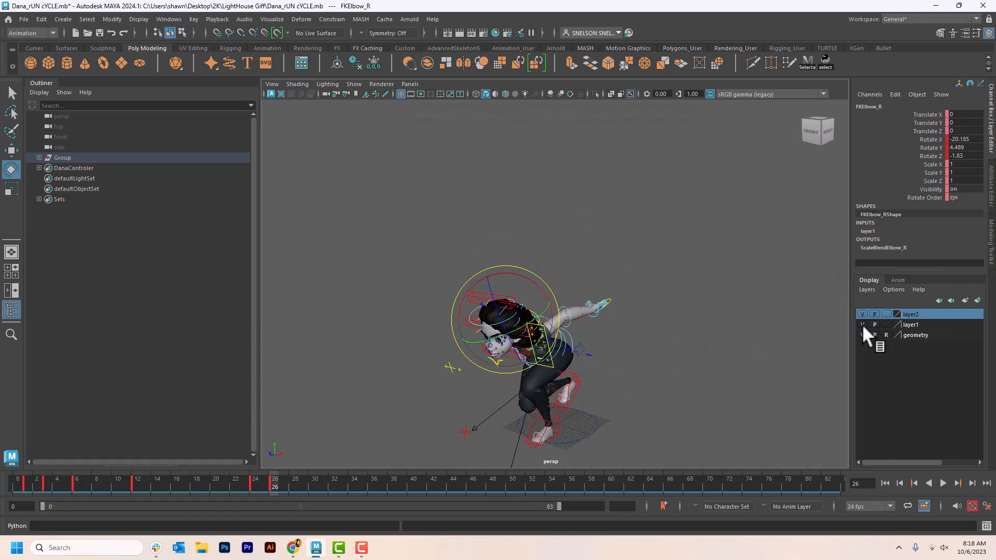
left_click(862, 325)
left_click_drag(618, 364, 677, 323, "alt")
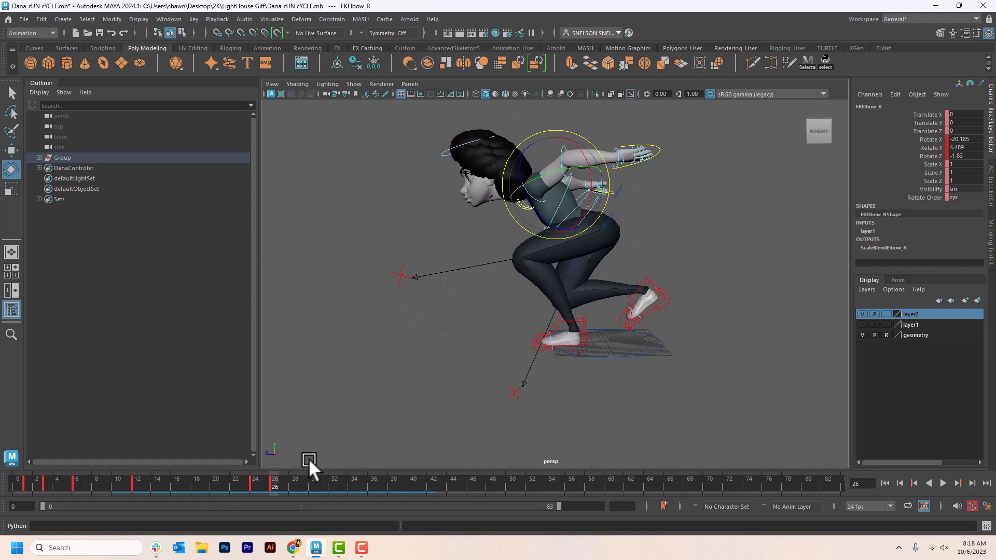
Deselect the controls, play back the animation in the perspective view, and stop at frame 15
left_click_drag(183, 476, 133, 509)
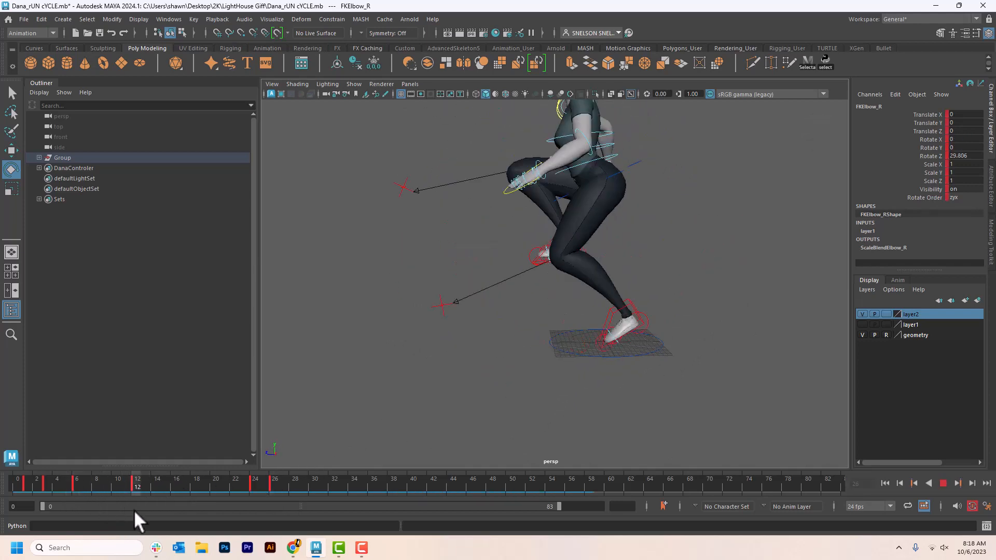
left_click(438, 362)
key("alt+v")
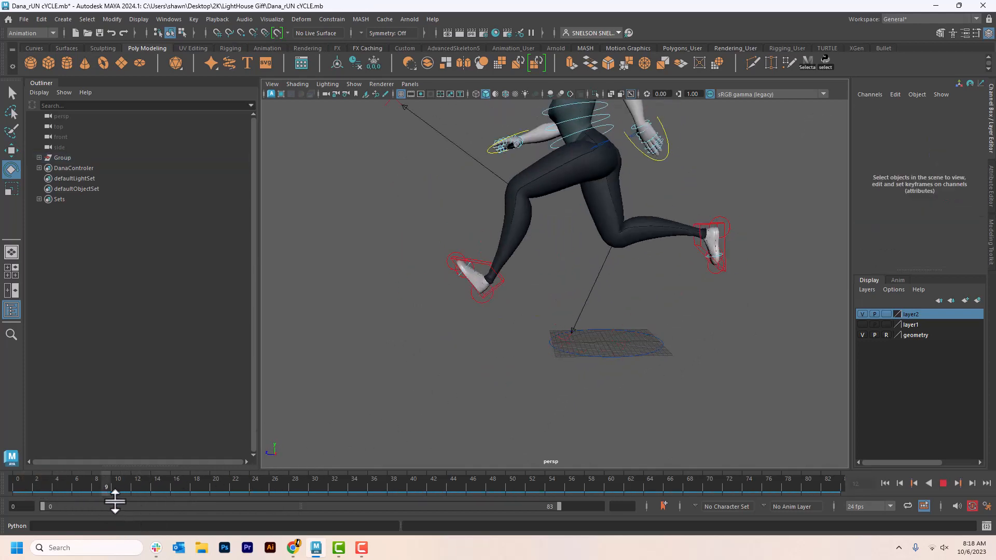
key("alt+v")
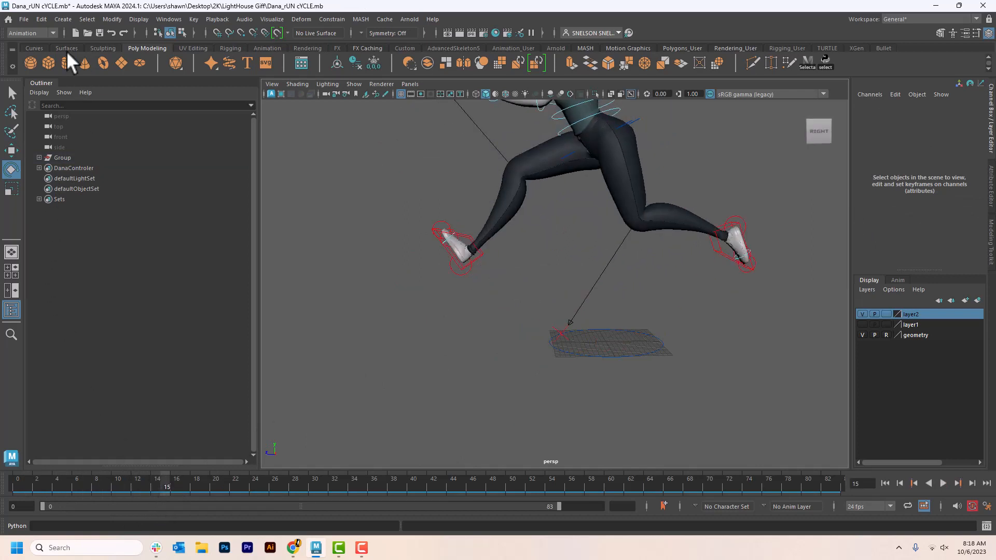
Select every control in the DanaControler set and review the run into the crouch, stopping at frame 23
left_click(86, 20)
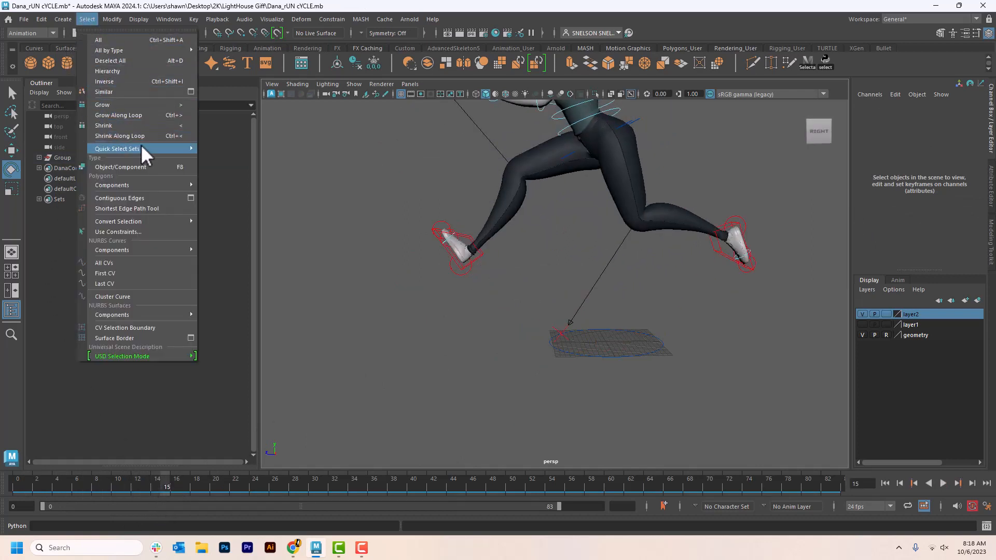
mouse_move(145, 149)
left_click(243, 149)
scroll(475, 292, "down", 3)
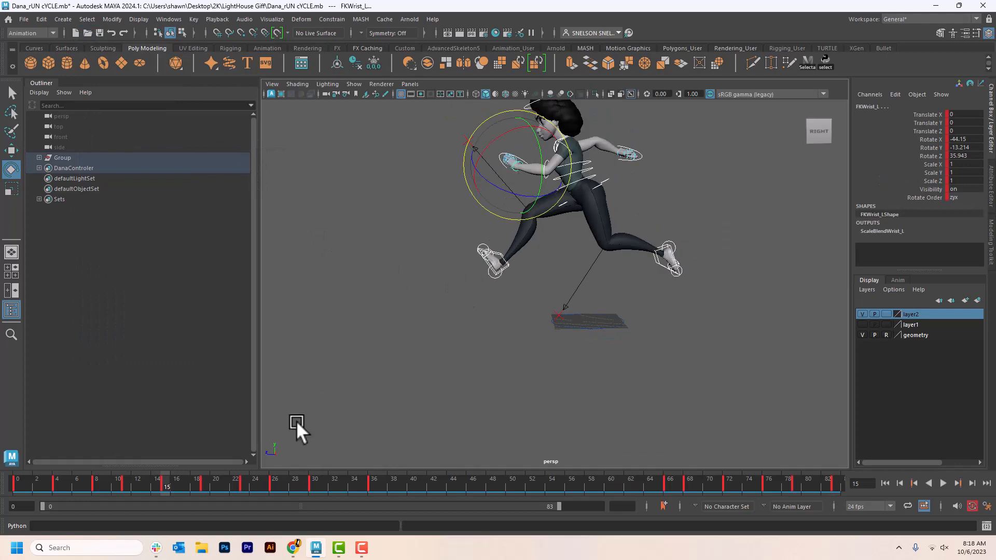
key("alt+v")
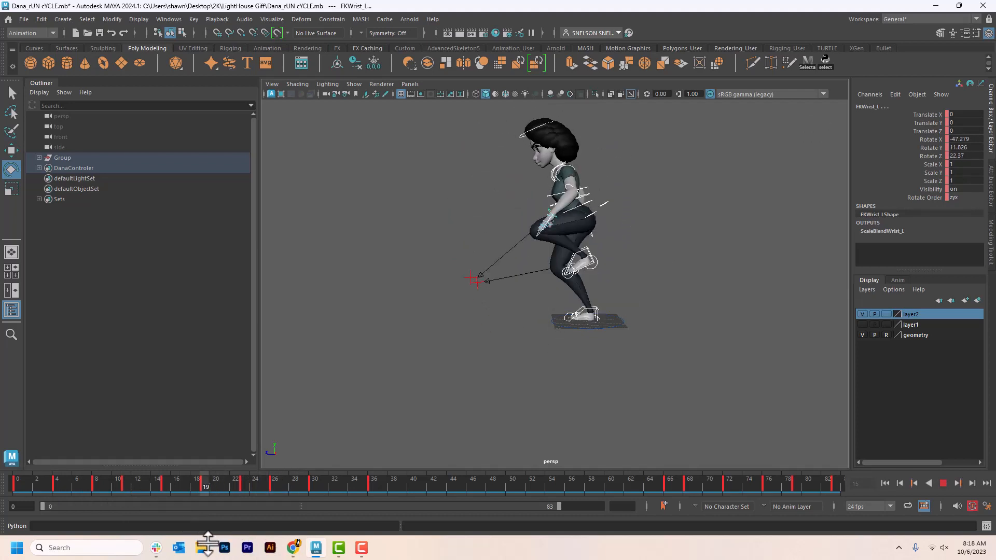
key("alt+v")
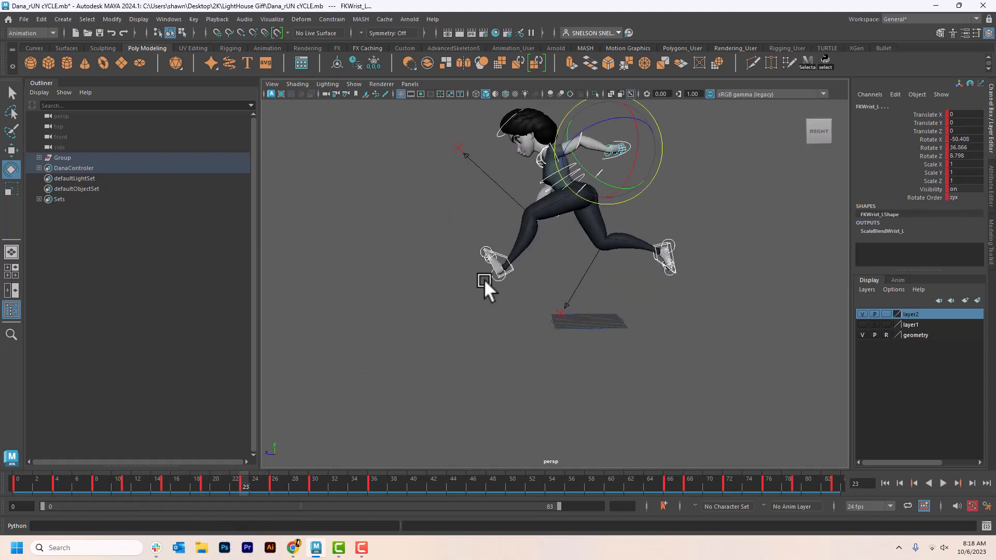
key("alt+v")
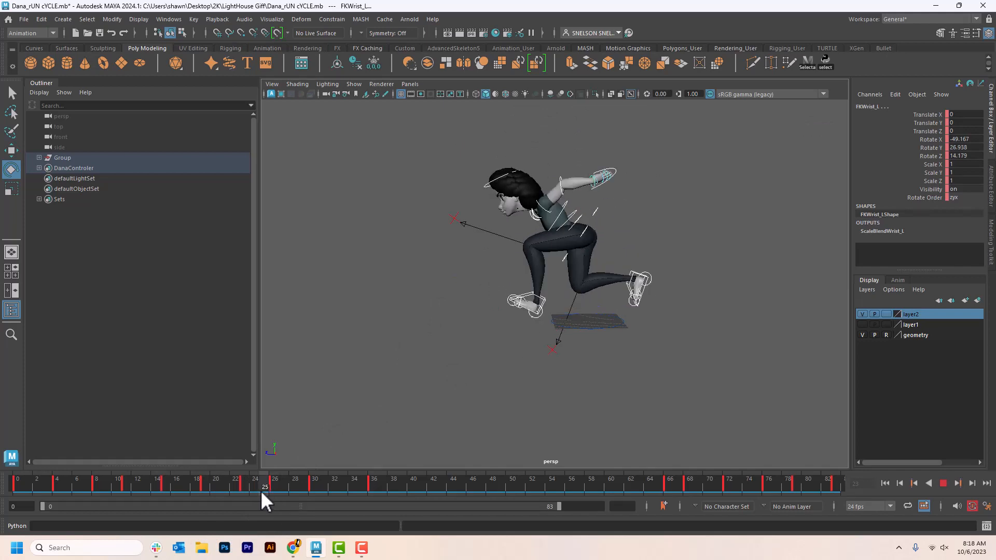
left_click(247, 487)
Tilt the head control FKHead_M upward to about -31° in Rotate Z at frame 23
middle_click_drag(722, 284, 714, 321, "alt")
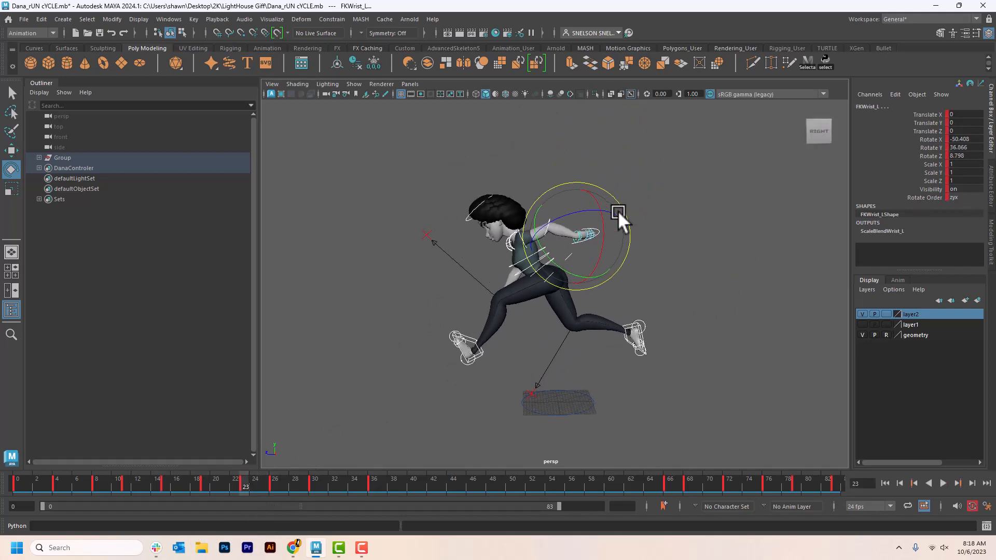
right_click_drag(617, 210, 683, 278, "alt")
middle_click_drag(687, 262, 733, 285, "alt")
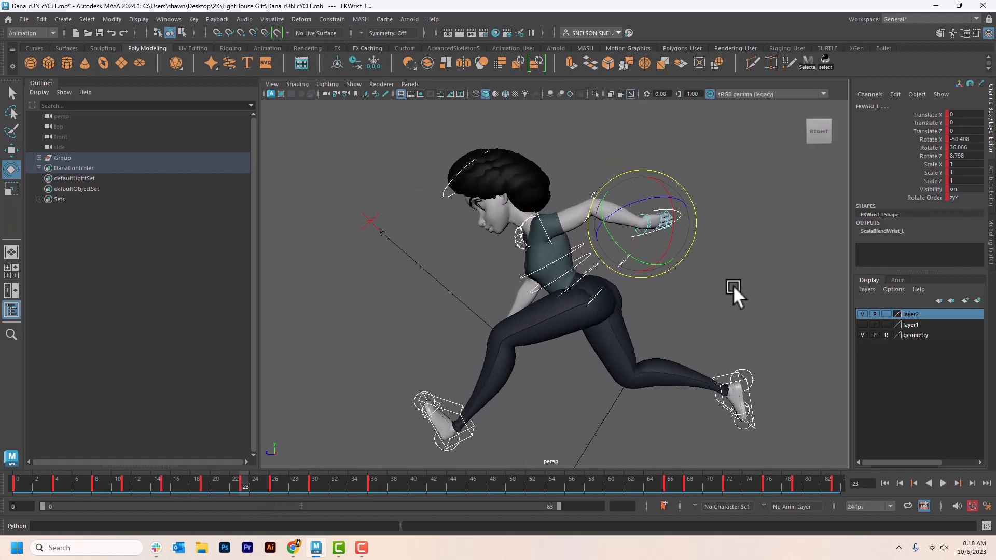
left_click(441, 191)
left_click_drag(559, 183, 564, 214)
Lean the body back at frame 23 by rotating the root control RootX_M to about 21° in Rotate X
left_click(592, 259)
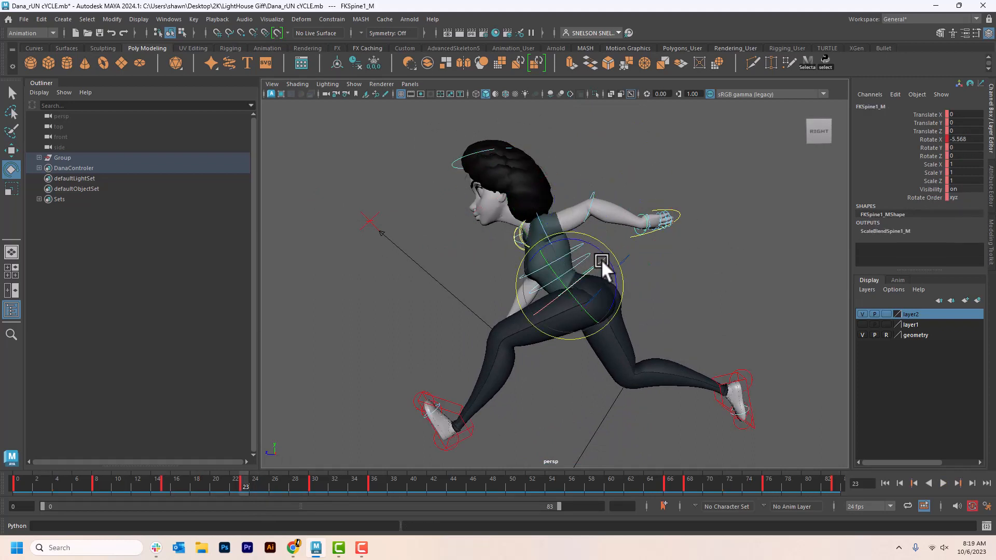
left_click(637, 270)
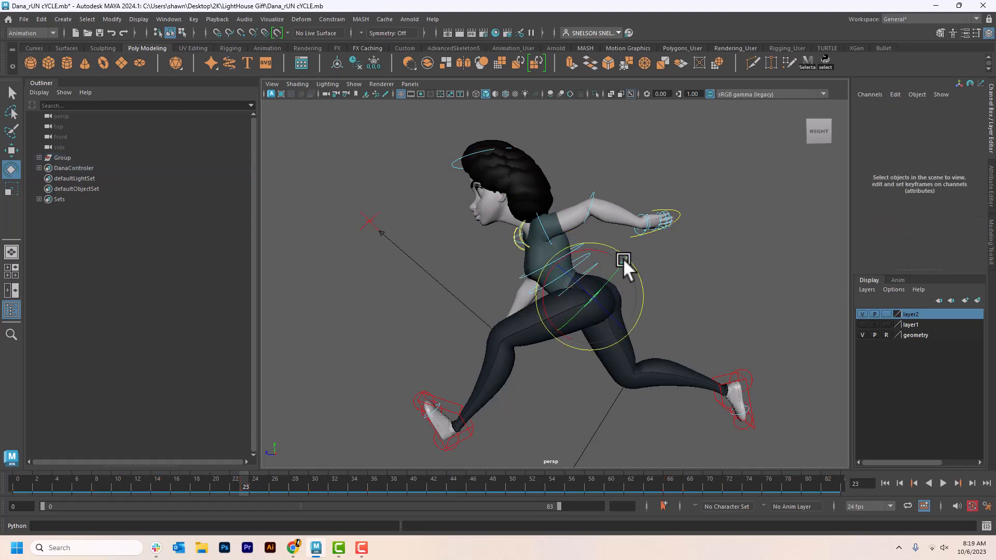
left_click(624, 258)
left_click_drag(636, 270, 661, 320)
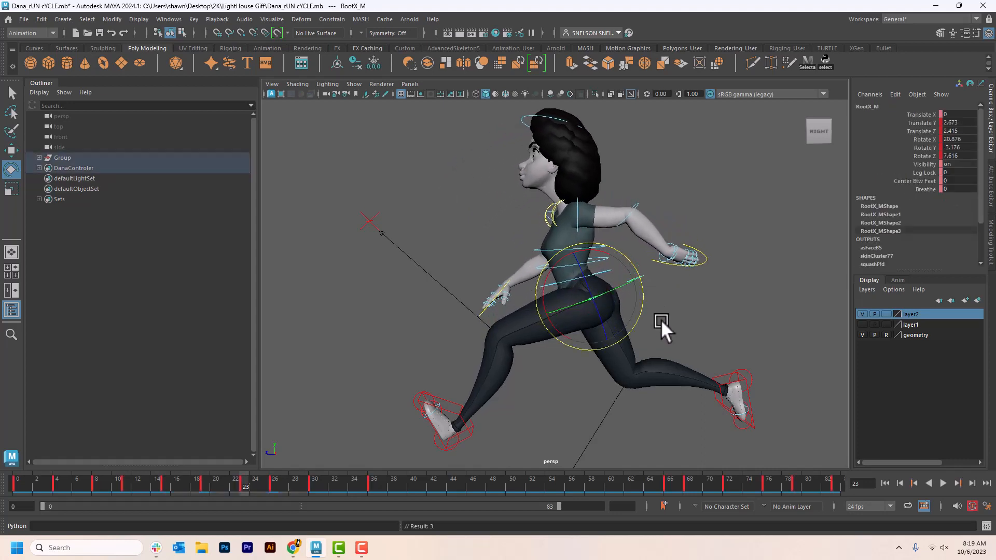
Bend the torso further back at frame 23 by rotating the spine control just above the hips
left_click(605, 276)
left_click(605, 268)
left_click_drag(628, 260, 639, 317)
left_click(612, 260)
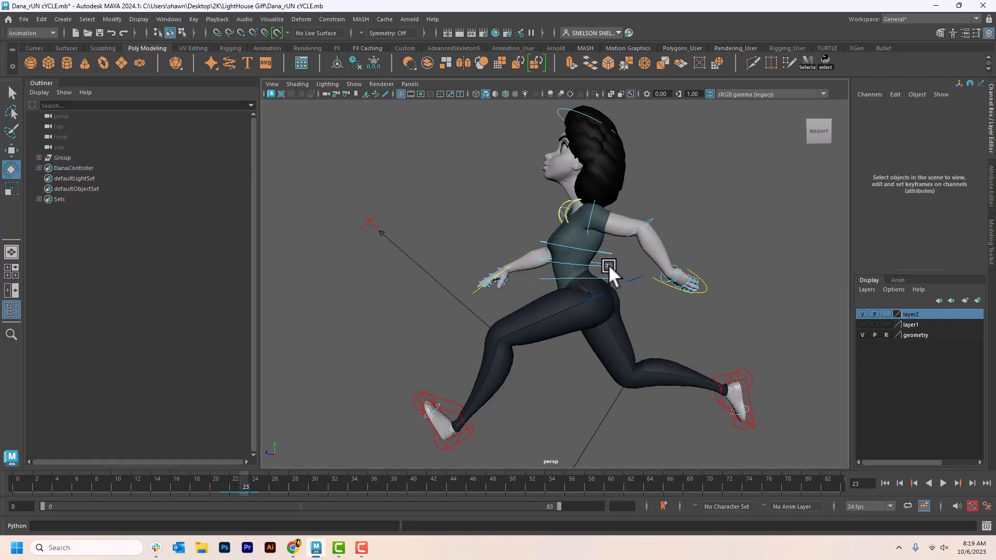
Tilt the head control FKHead_M down at frame 23 to about 13.6° in Rotate Z
left_click(609, 265)
left_click(631, 309)
left_click(606, 251)
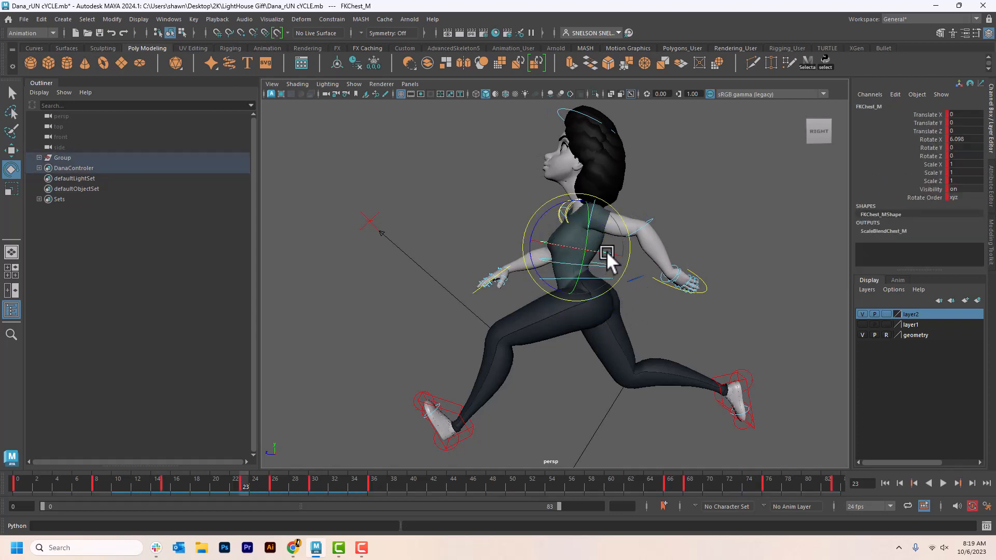
left_click(563, 109)
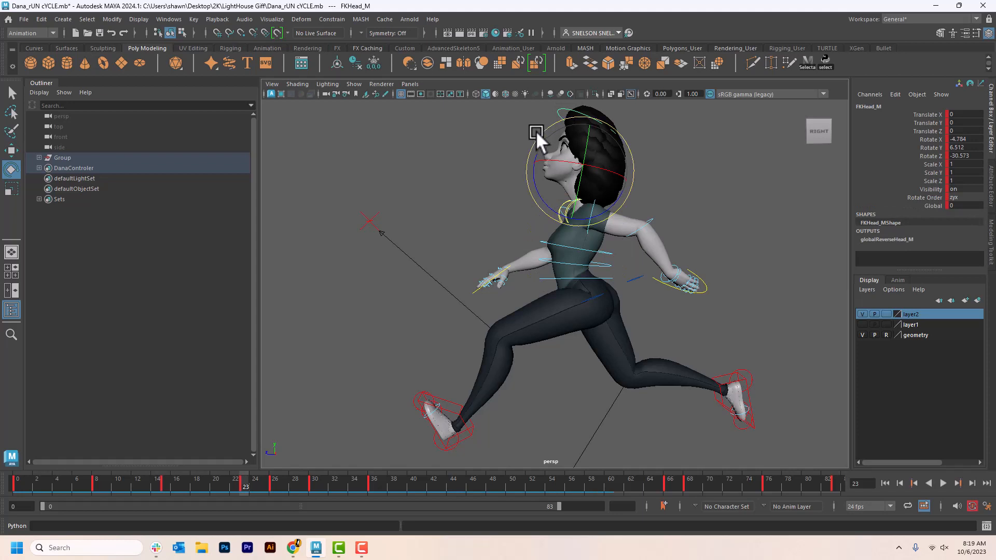
left_click_drag(536, 131, 602, 165)
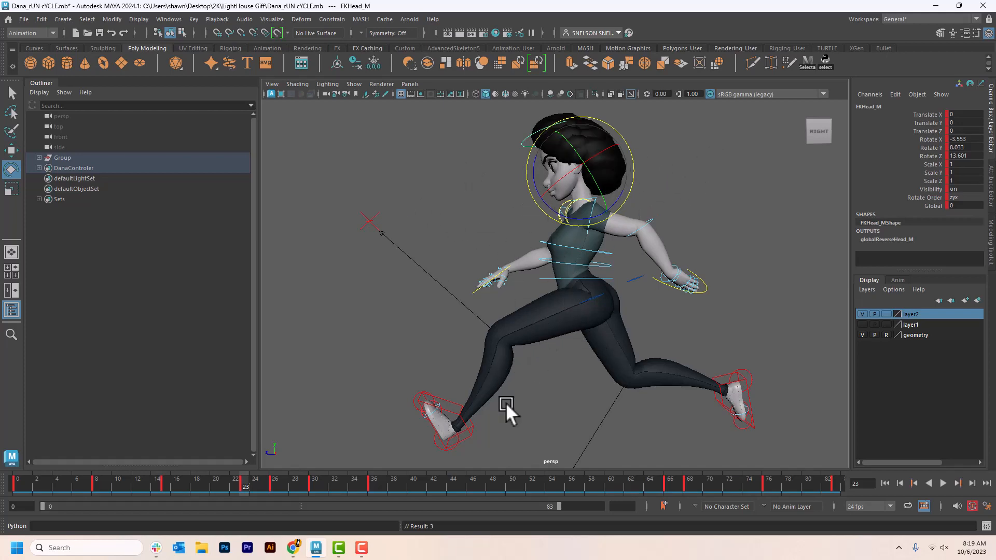
Scrub from frame 23 through the crouch to frame 36 and move the FKHead_M keyframe from frame 36 to frame 48
mouse_move(244, 481)
left_mouse_down()
mouse_move(193, 480)
mouse_move(308, 482)
mouse_move(273, 490)
mouse_move(238, 479)
mouse_move(281, 500)
mouse_move(244, 504)
mouse_move(242, 495)
left_mouse_up()
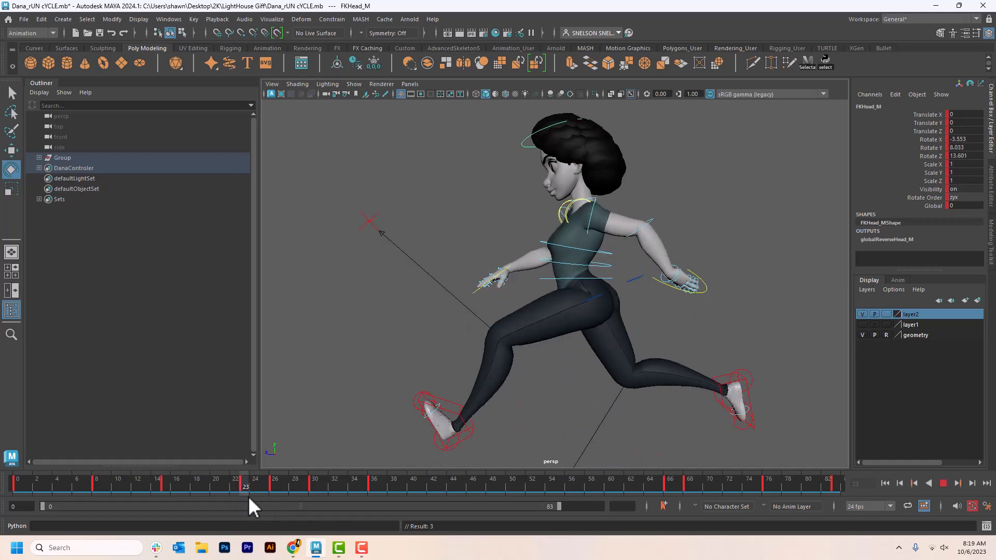
mouse_move(248, 496)
left_mouse_down()
mouse_move(154, 496)
mouse_move(251, 519)
mouse_move(274, 535)
left_mouse_up()
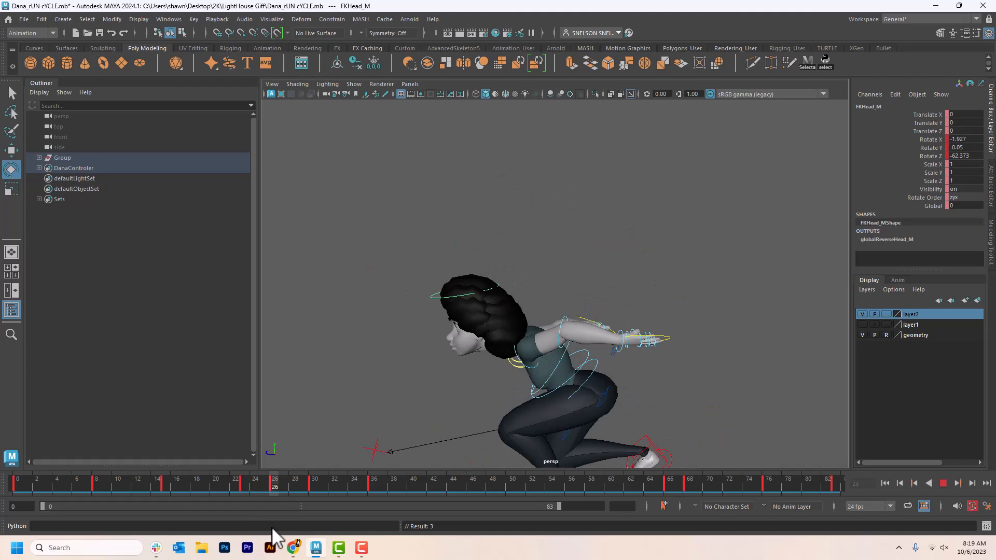
mouse_move(272, 529)
left_mouse_down()
mouse_move(364, 542)
mouse_move(371, 530)
mouse_move(363, 503)
left_mouse_up()
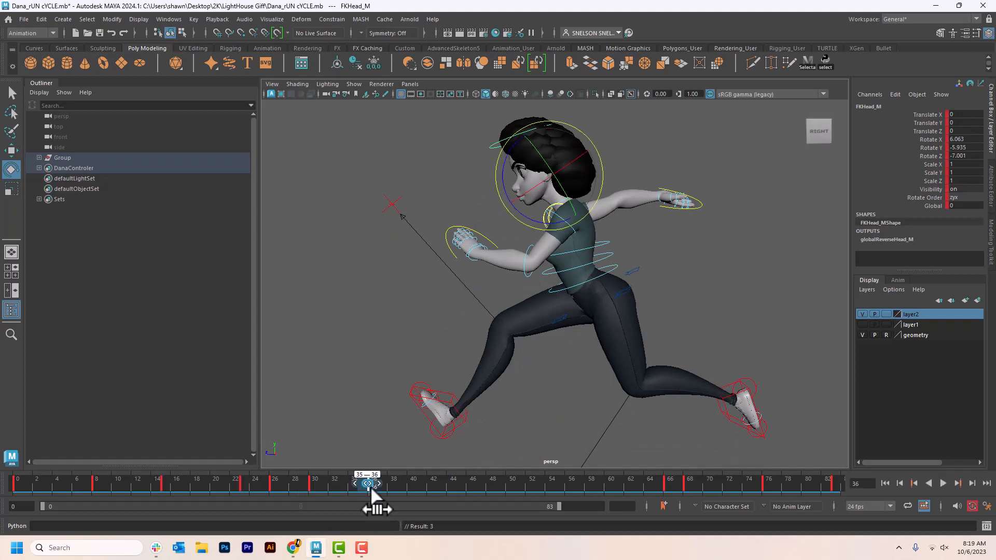
left_click_drag(369, 485, 488, 485)
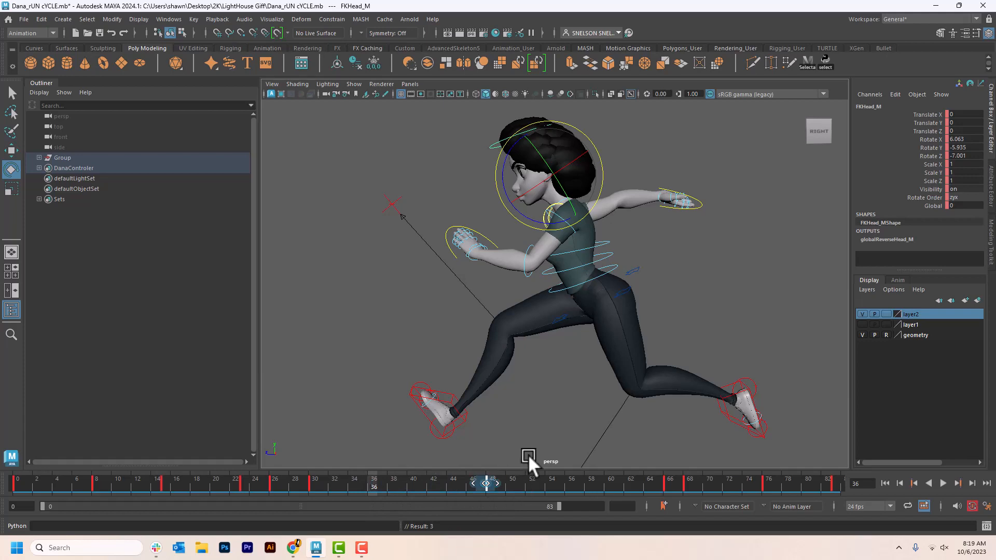
Select the right foot control IKLeg_R and switch to the side view with the Move tool active
left_click(557, 362)
left_click(460, 419)
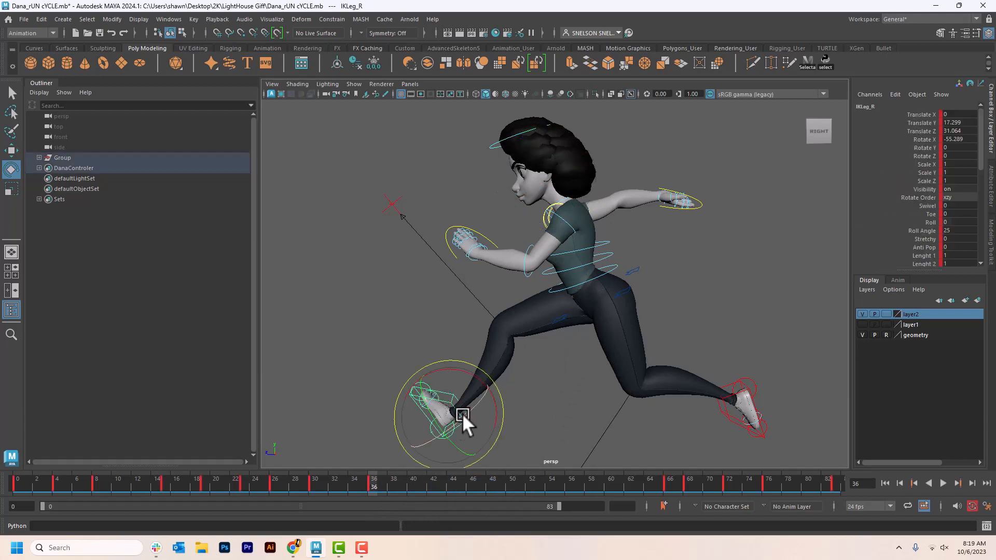
key("space")
left_click(521, 417)
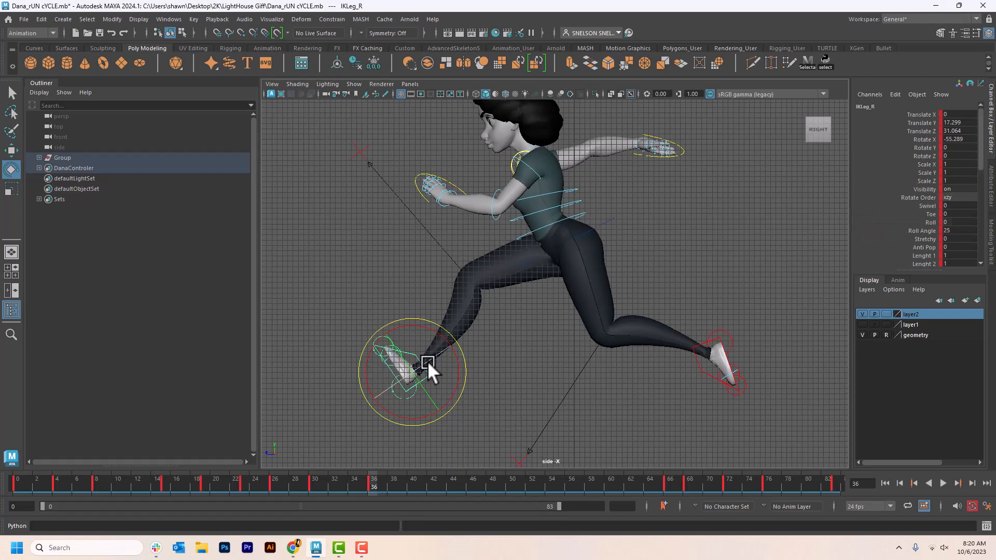
key("w")
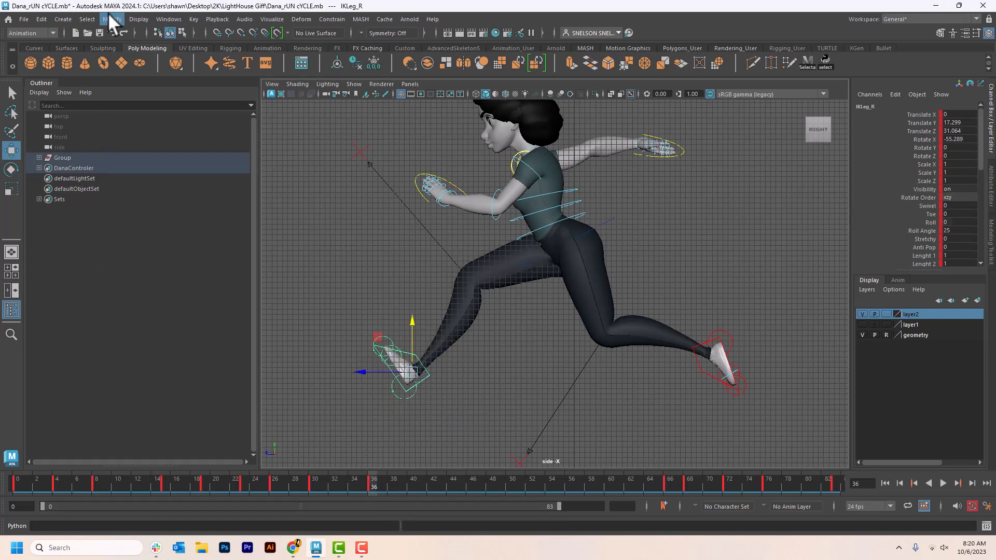
Move the keyframes of all DanaControler controls from frame 36 to frame 48 and go to frame 48
left_click(89, 19)
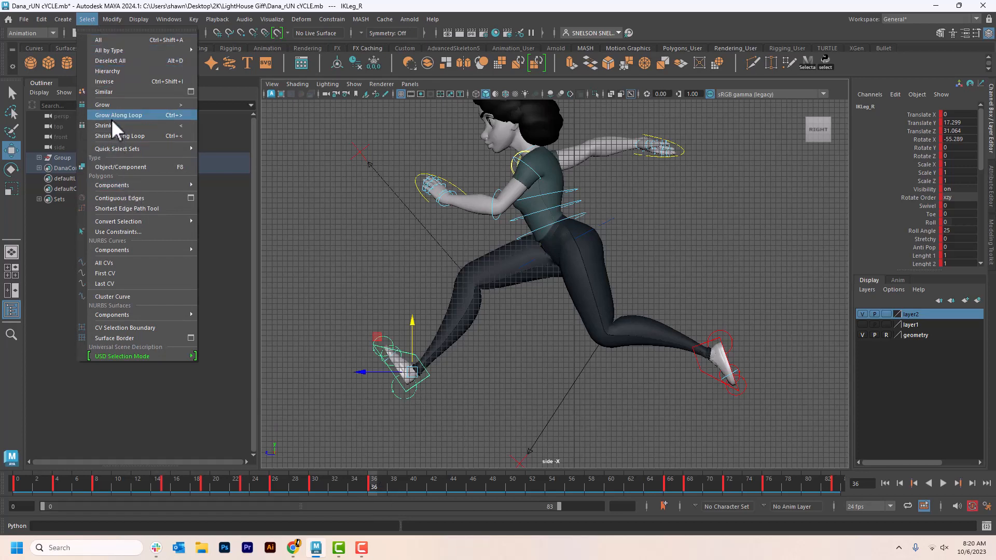
mouse_move(120, 148)
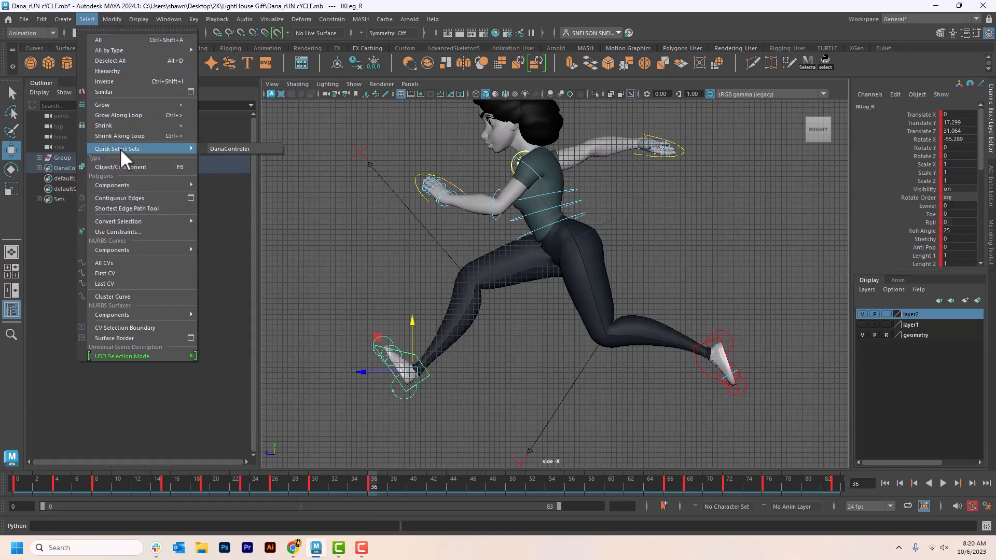
left_click(259, 148)
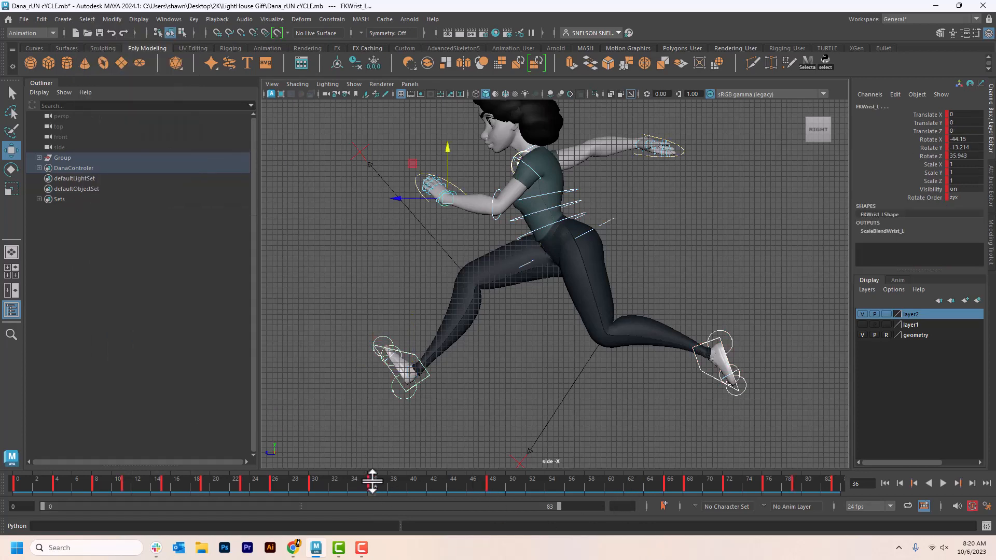
mouse_move(372, 481)
left_mouse_down()
mouse_move(293, 481)
mouse_move(371, 488)
left_mouse_up()
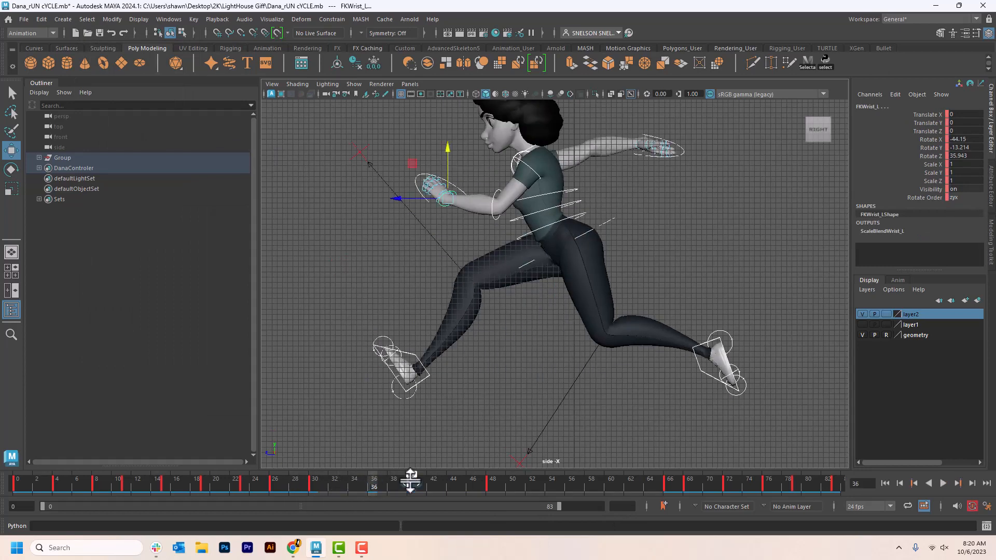
left_click(522, 484)
left_click_drag(514, 485, 492, 484)
Raise both feet at frame 48, moving IKLeg_R to about 20.9 and IKLeg_L to about 26.5 in Translate Y
left_click(474, 423)
left_click(426, 375)
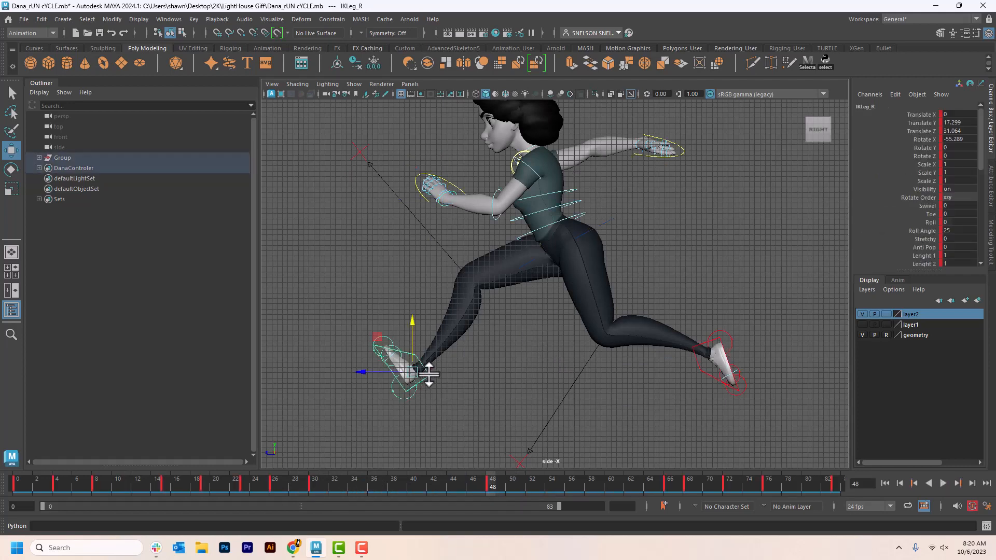
left_click_drag(413, 335, 412, 313)
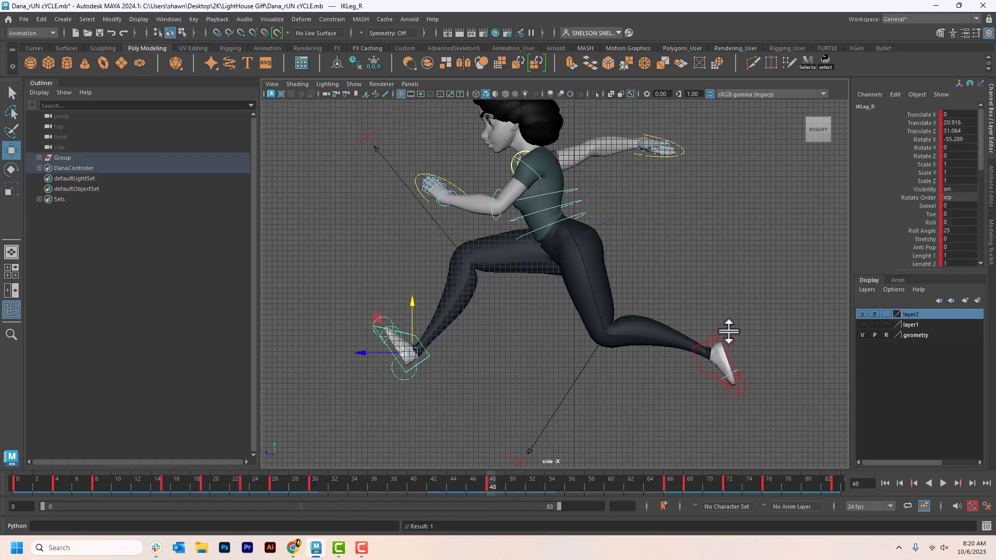
left_click(708, 368)
left_click_drag(710, 355, 712, 323)
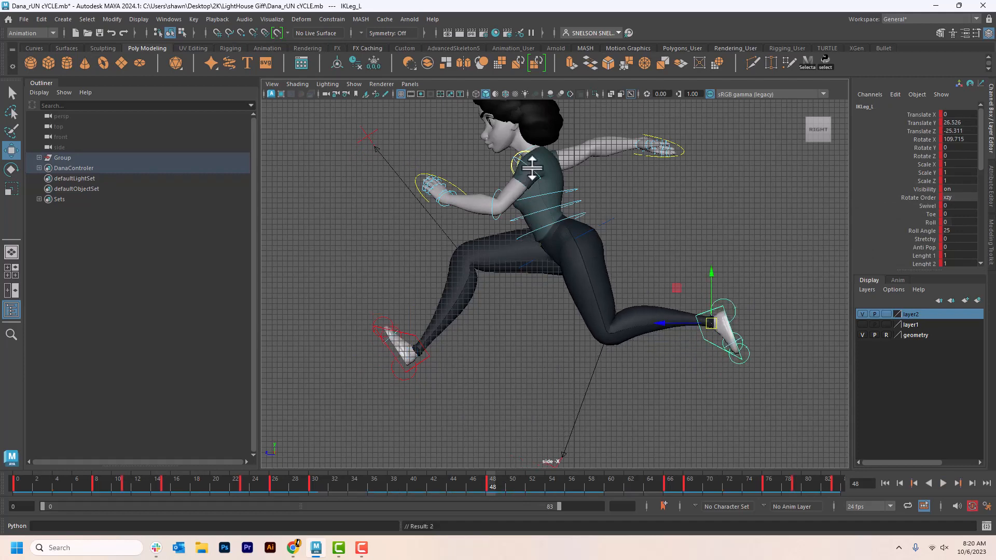
Adjust the left arm at frame 48, rotating FKShoulder_L to about 52°, 63° and 24° in X, Y and Z
left_click(527, 168)
key("e")
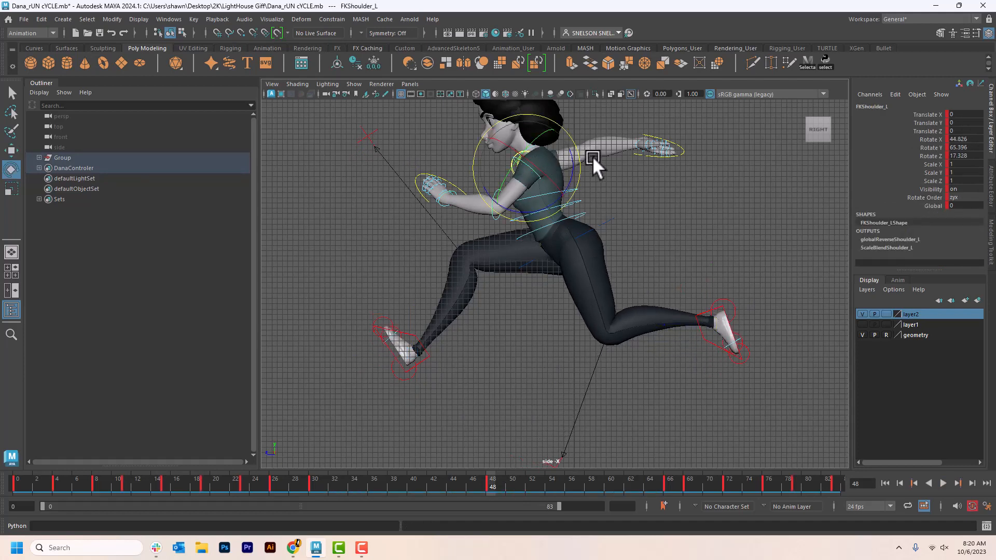
left_click_drag(582, 160, 578, 169)
left_click(486, 210)
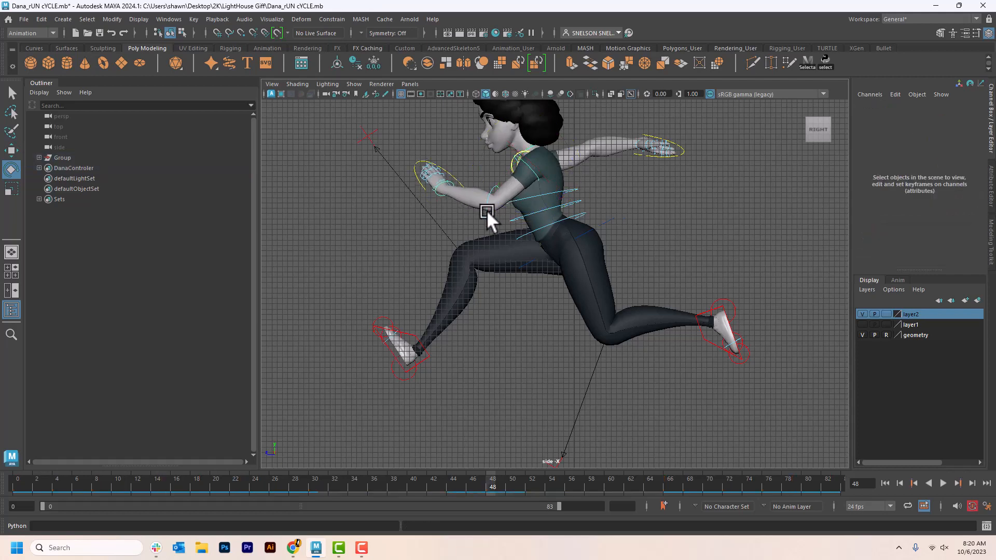
left_click(487, 210)
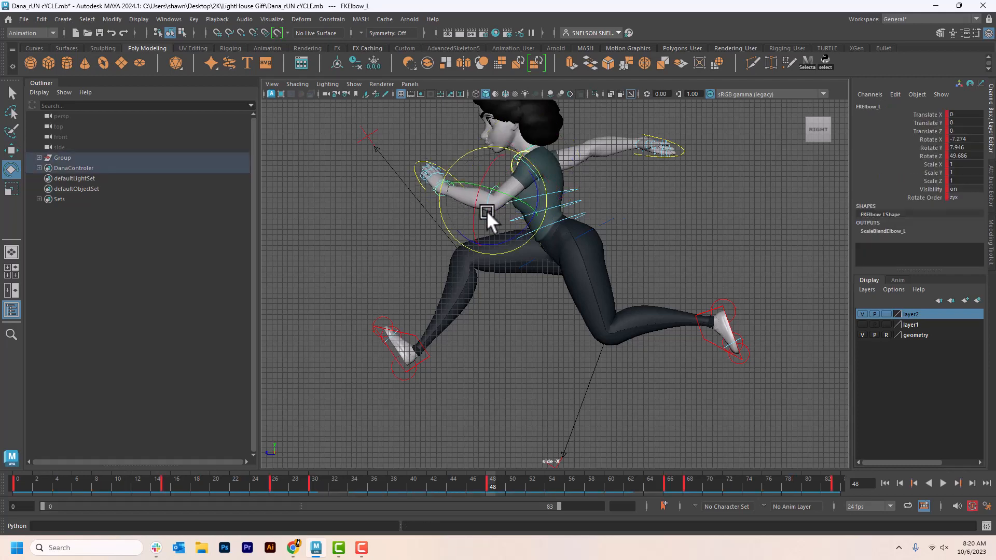
left_click(540, 203)
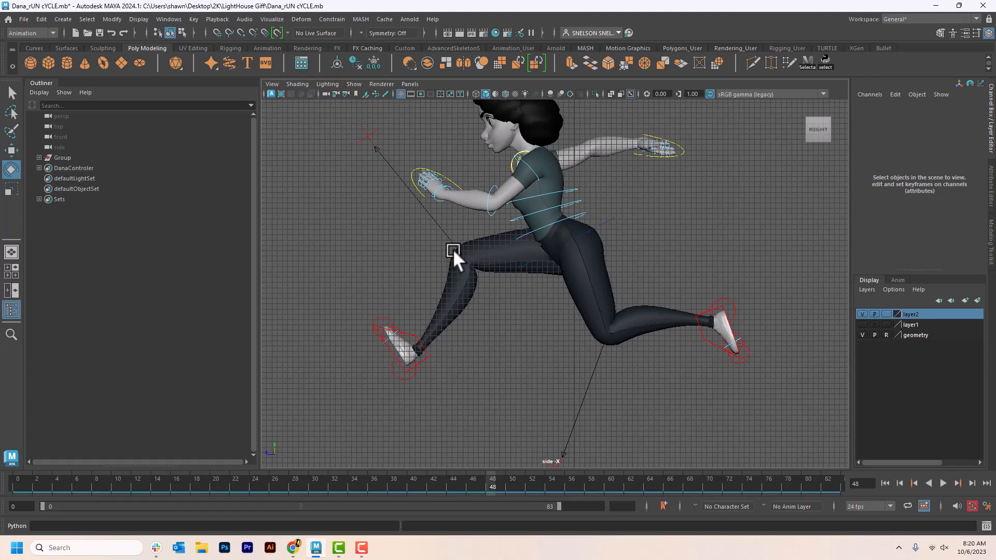
left_click(518, 162)
left_click_drag(517, 163, 577, 177)
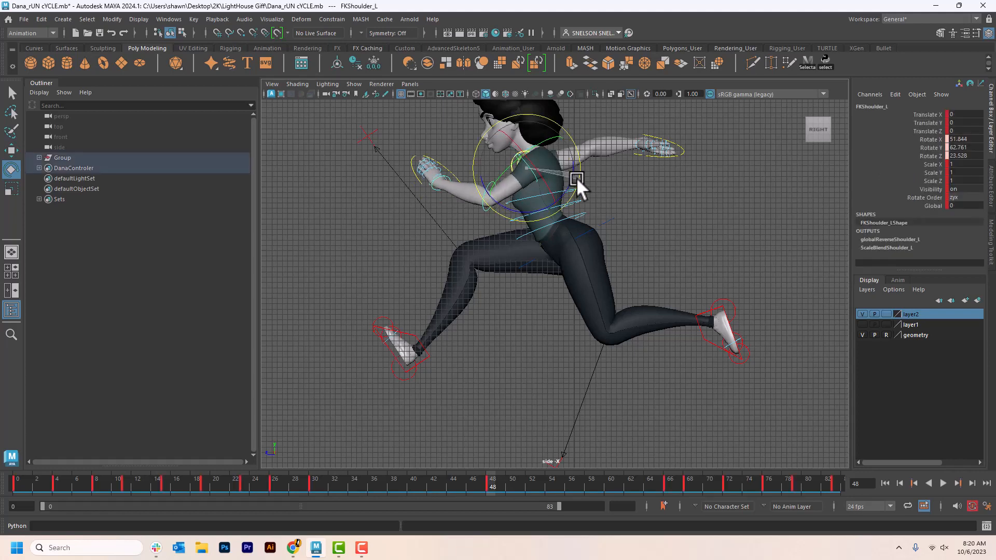
Deselect the controls and switch back to the perspective view to examine the mid-air pose at frame 48
left_click(634, 180)
key("space")
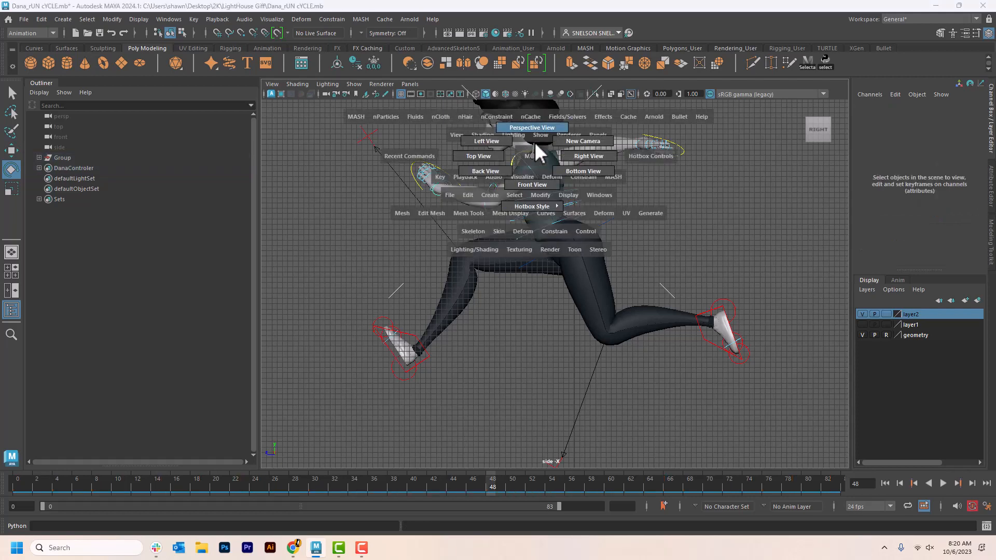
left_click_drag(535, 144, 583, 223)
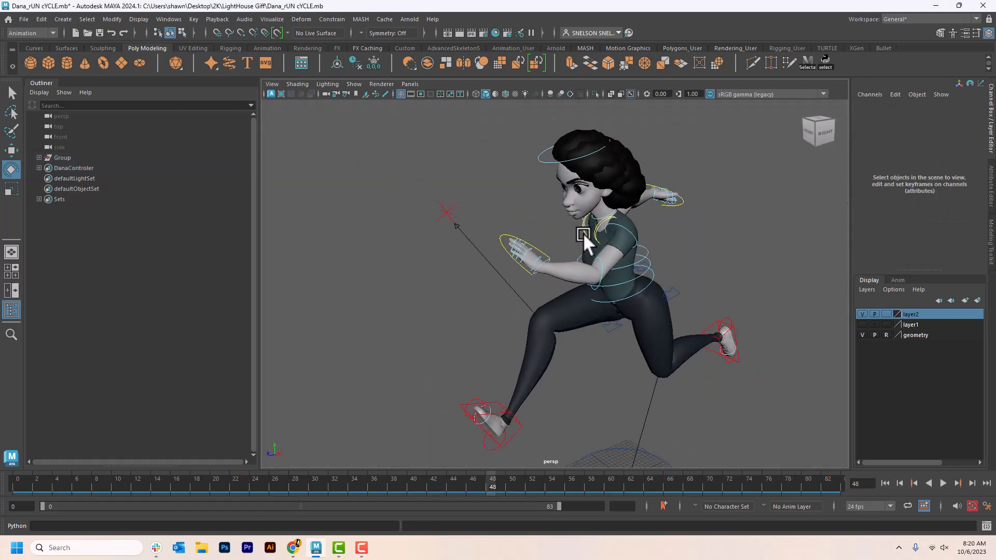
Lower the right arm at frame 48 by rotating FKShoulder_R to about -57°, 64° and -14°, and switch to the right side view
left_click(586, 224)
left_click_drag(731, 253, 663, 249, "alt")
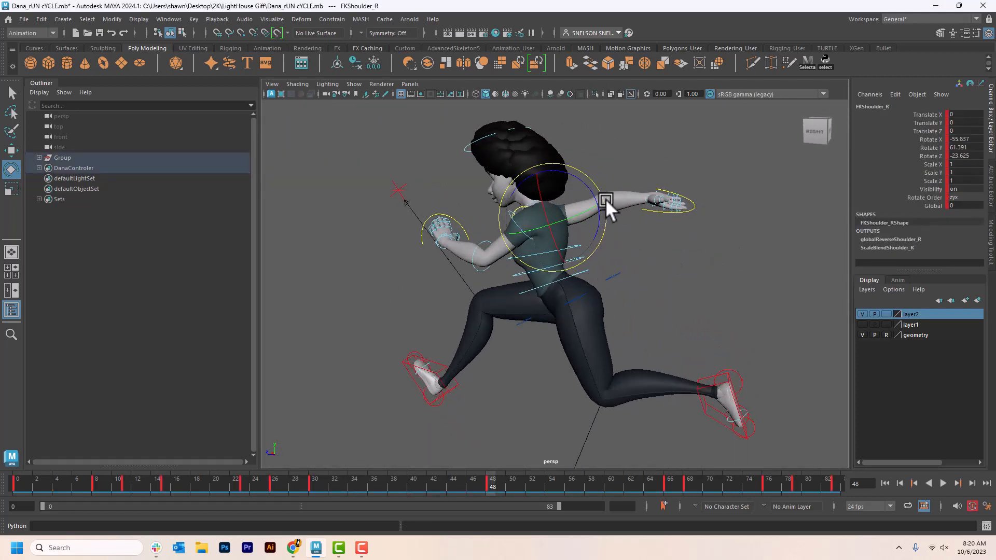
left_click_drag(605, 198, 623, 236)
key("space")
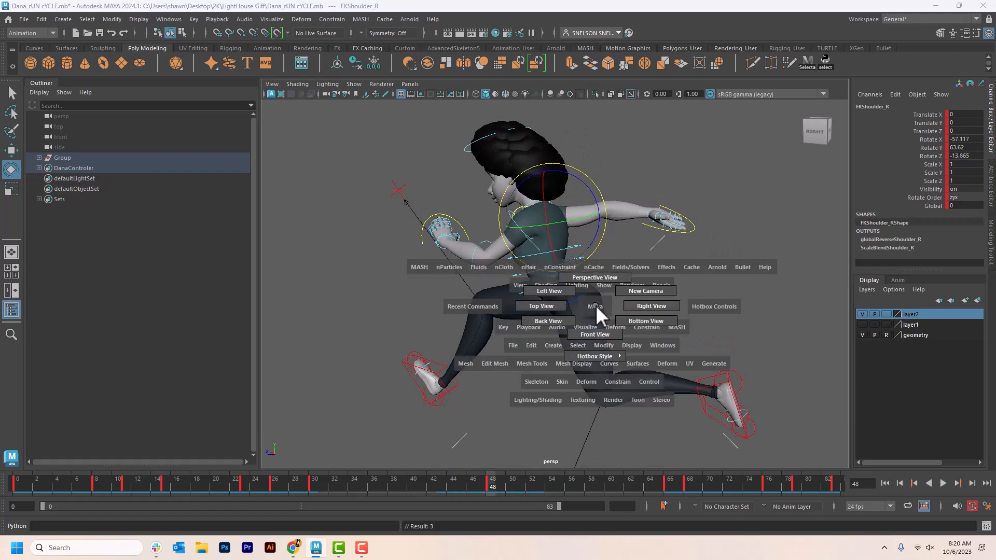
left_click_drag(596, 305, 639, 307)
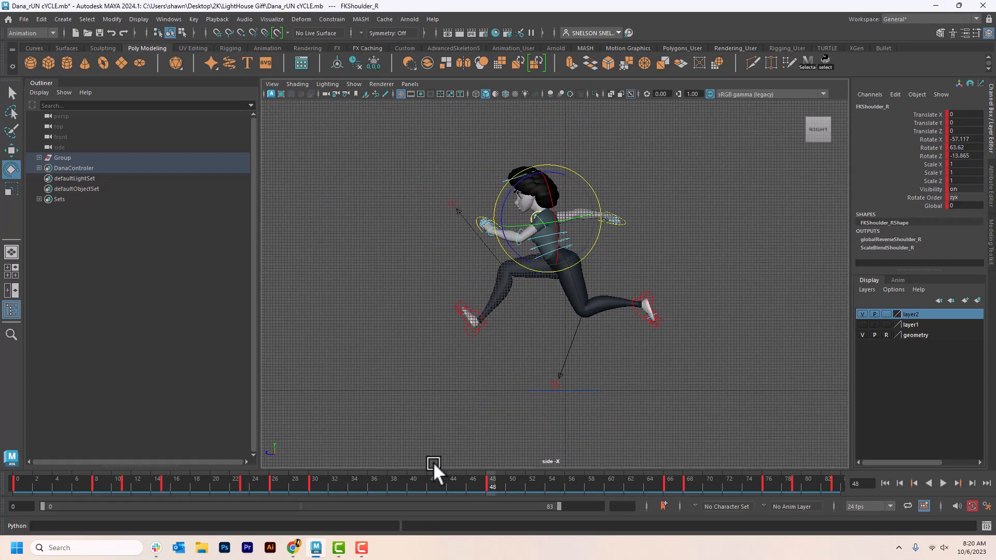
Play back the jump and select all DanaControler controls to examine their key timing, returning to frame 48
key("alt+v")
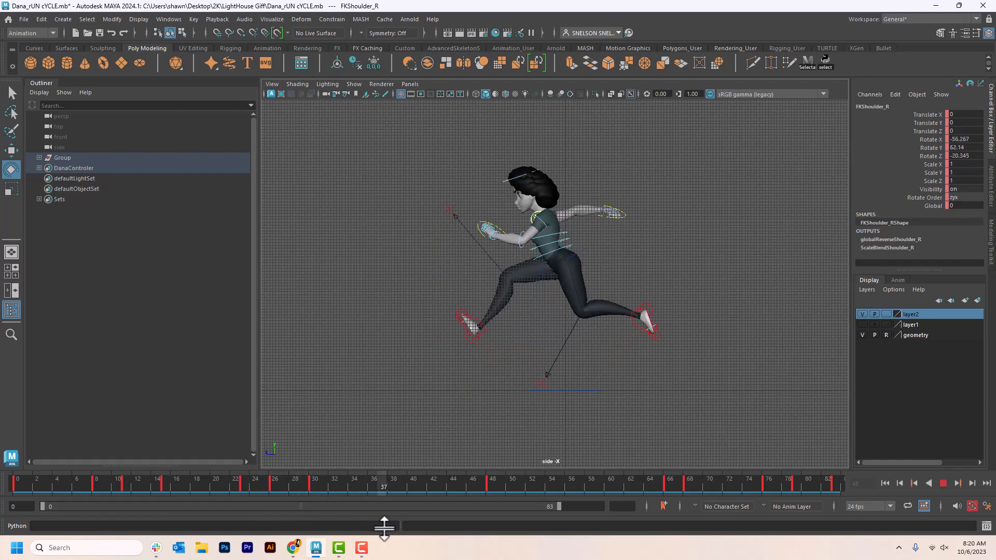
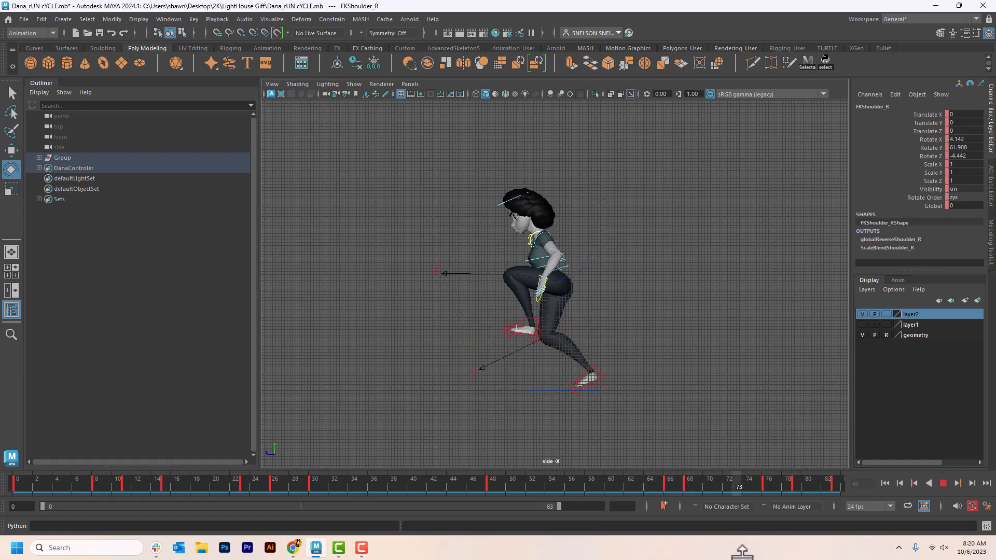
key("Escape")
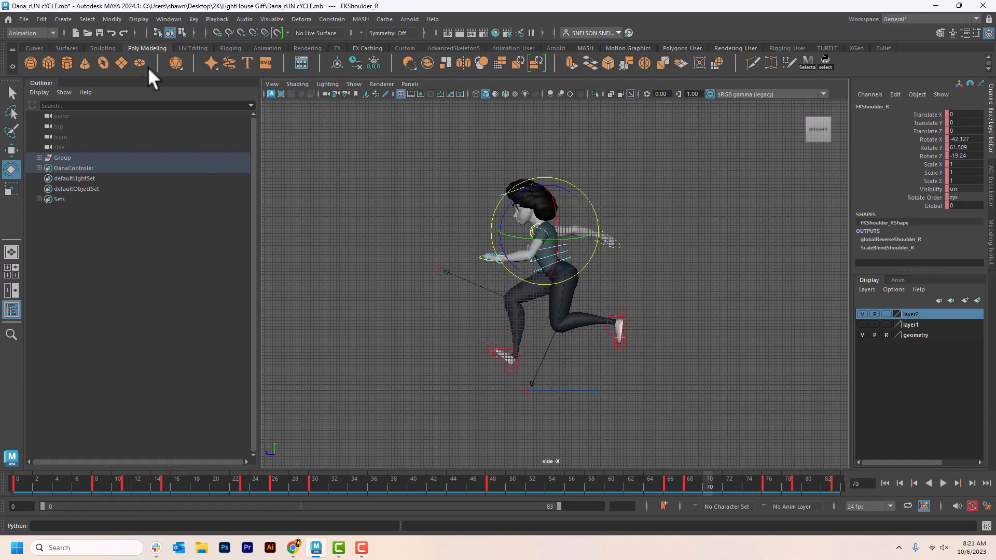
left_click(87, 18)
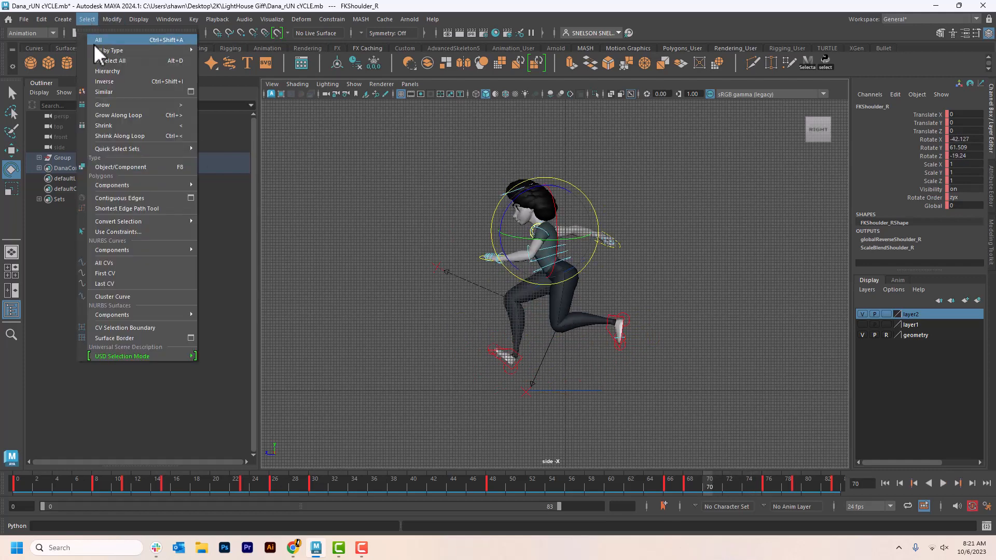
mouse_move(137, 148)
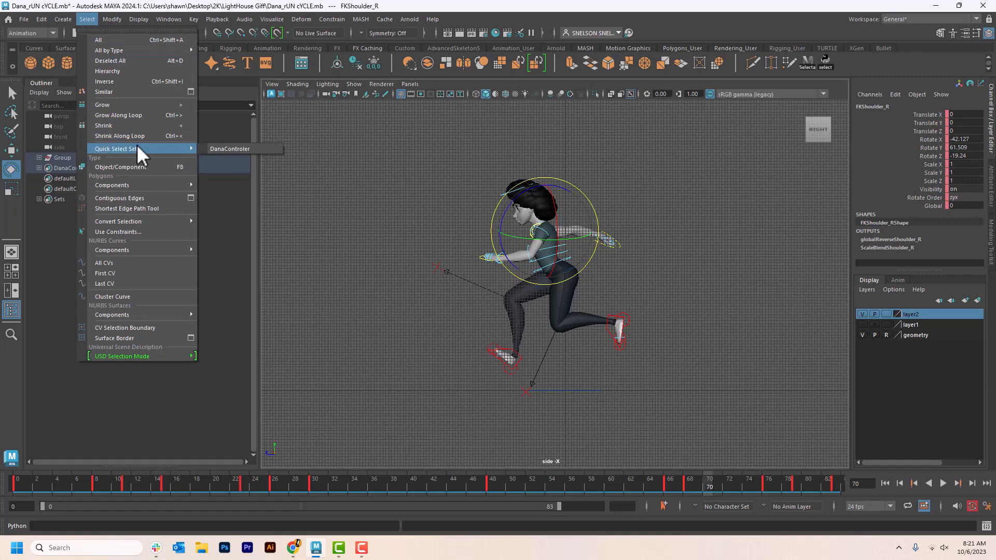
left_click(246, 149)
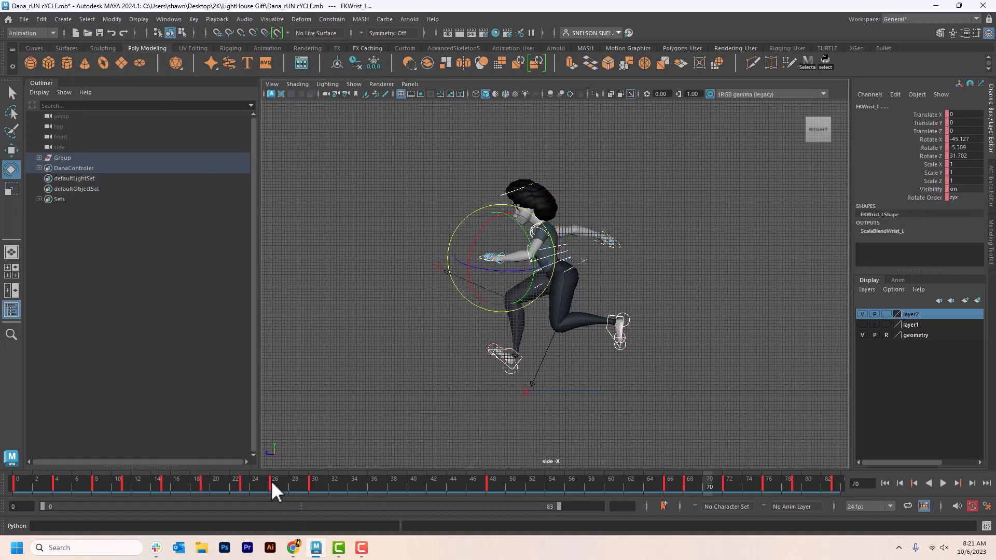
key("alt+v")
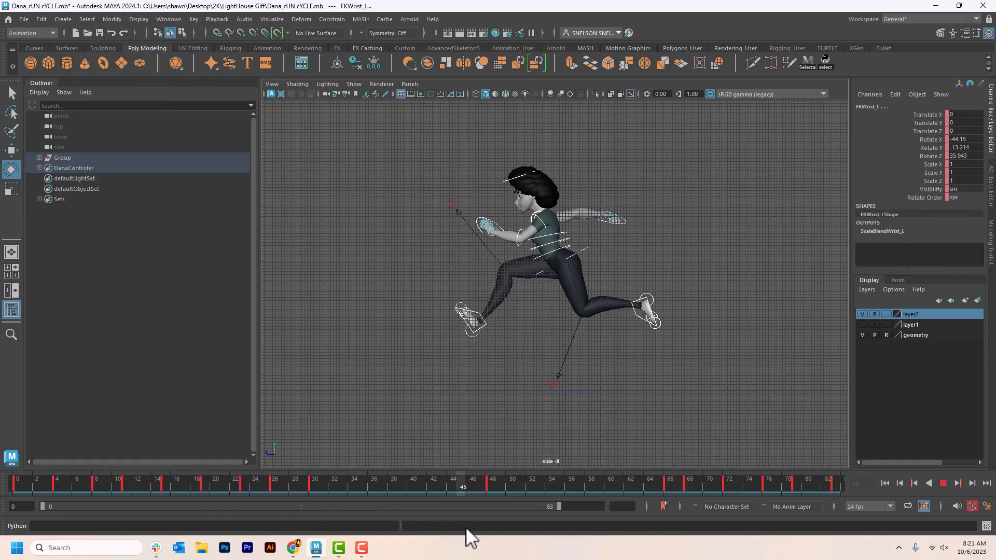
key("alt+v")
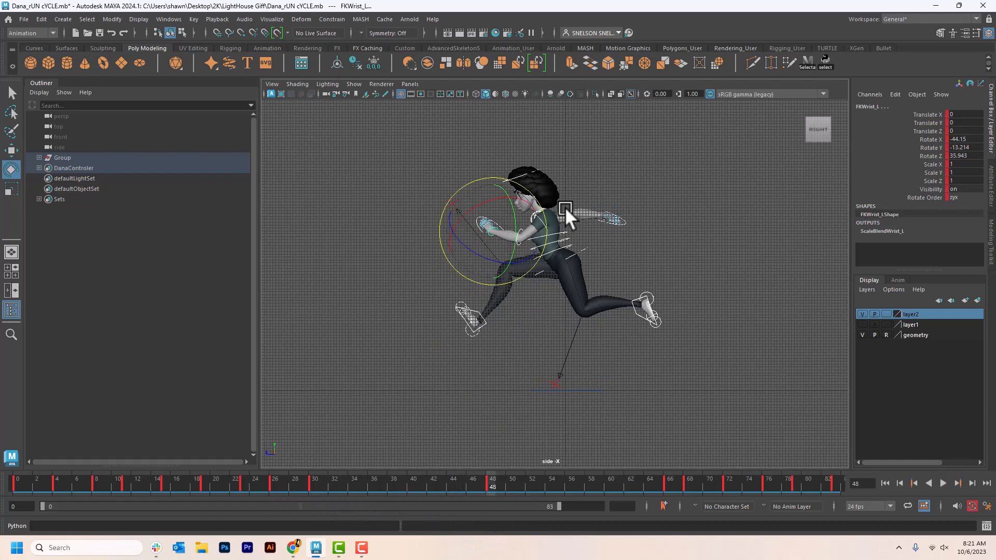
Tilt the upper body backward at frame 48 by rotating FKChest_M, and deselect the controls
left_click(586, 227)
left_click(565, 230)
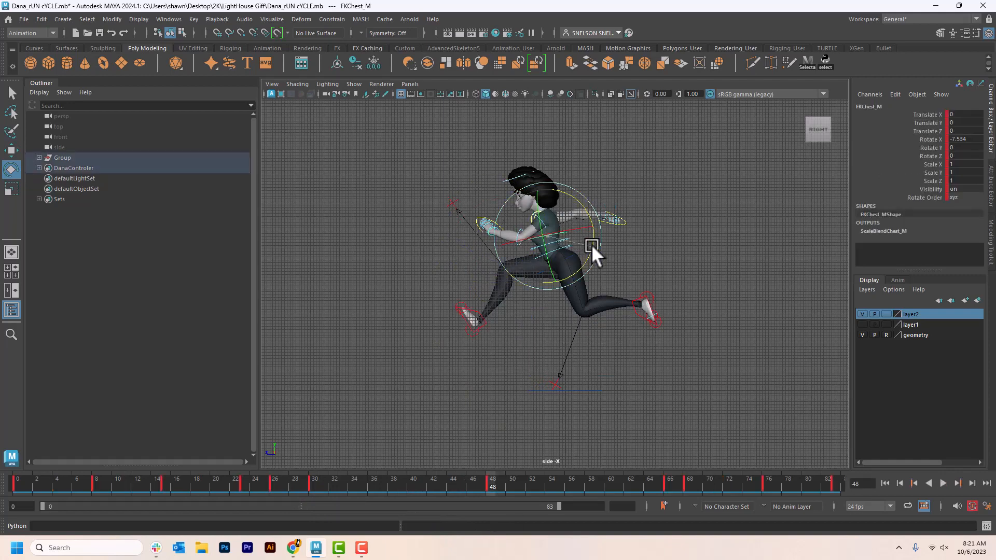
left_click_drag(591, 244, 610, 261)
left_click(513, 172)
left_click(576, 250)
left_click(641, 282)
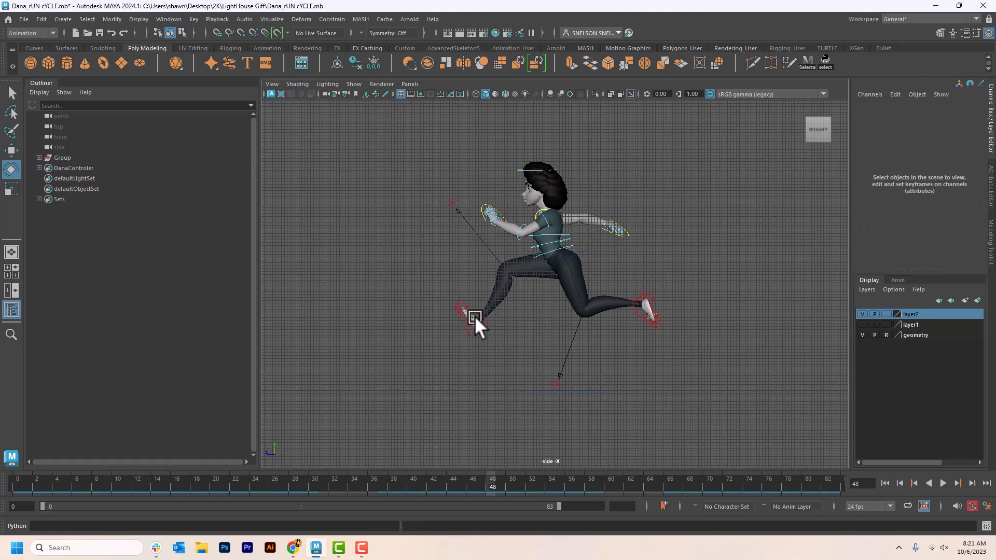
Lean the hips back at frame 48 by rotating RootX_M to about 15.7°, 23.3° and 7.0° in X, Y and Z
left_click_drag(484, 488, 454, 512)
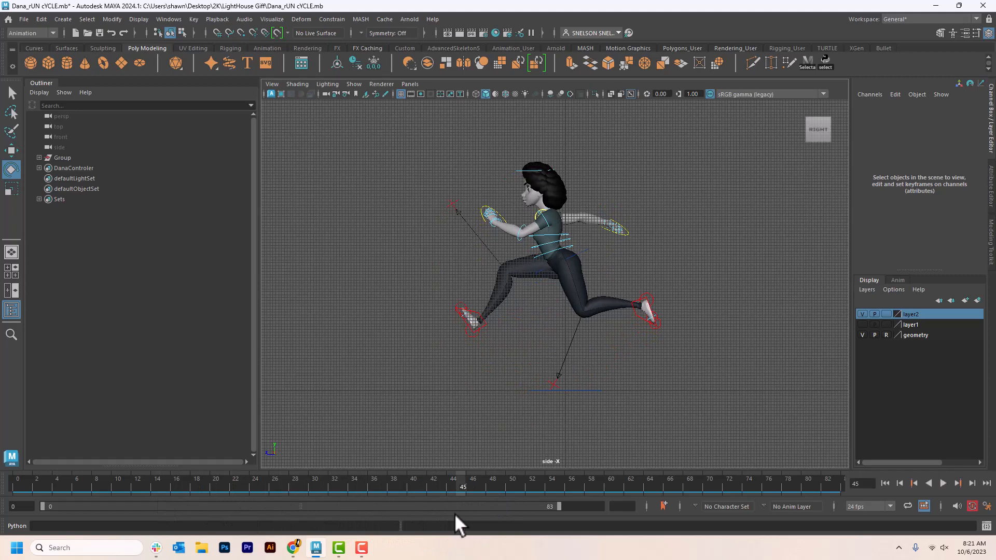
left_click(572, 251)
left_click_drag(499, 483, 491, 478)
left_click_drag(611, 262, 613, 274)
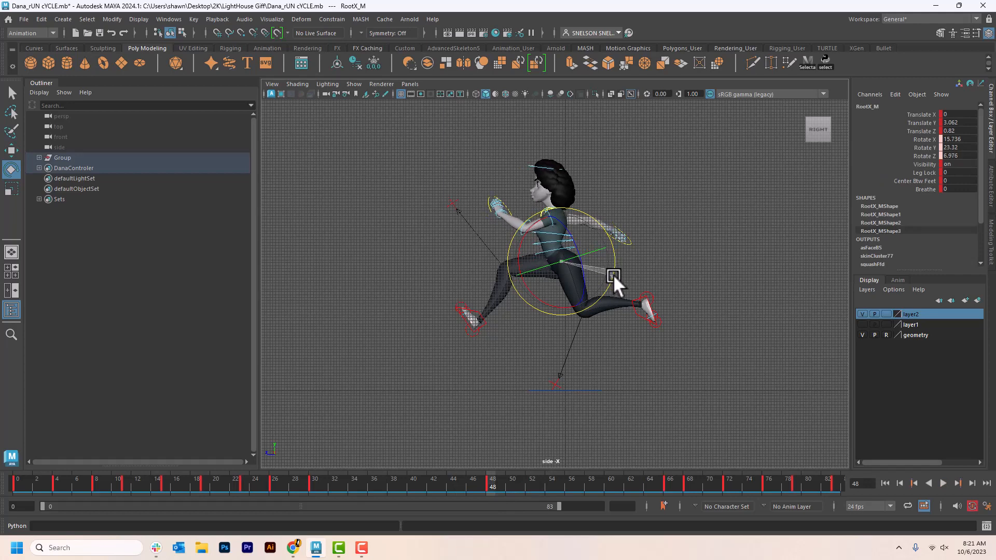
Tilt the mid-torso control further back at frame 48 and rotate FKHead_M to about 6.6°, -5.5° and 11.2° in X, Y and Z
left_click(578, 244)
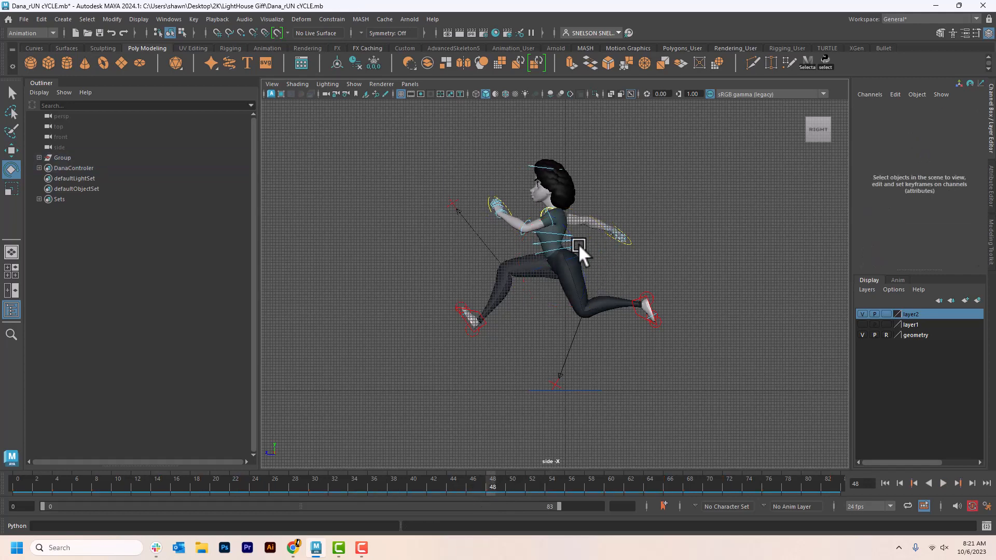
left_click(570, 239)
left_click_drag(590, 240, 602, 264)
left_click(539, 162)
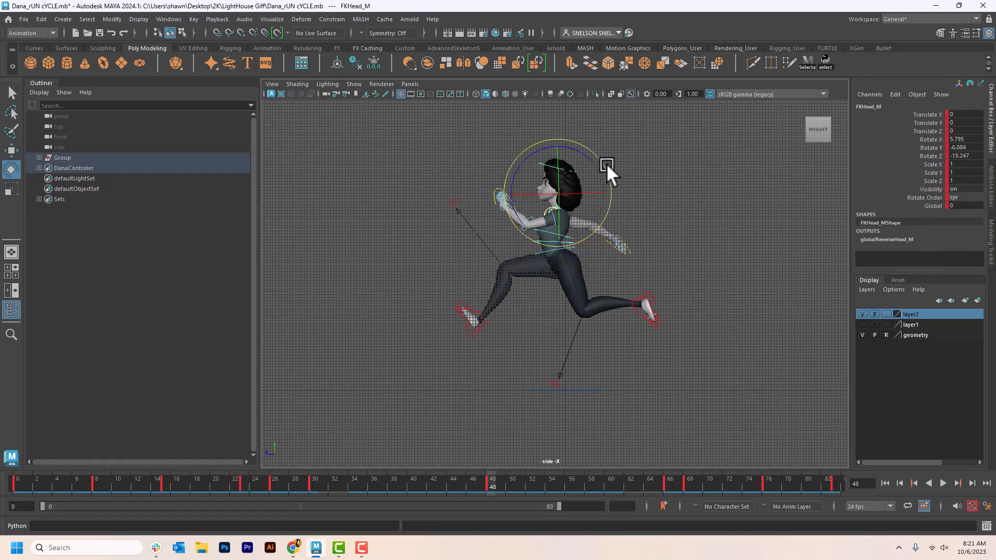
left_click_drag(605, 165, 592, 145)
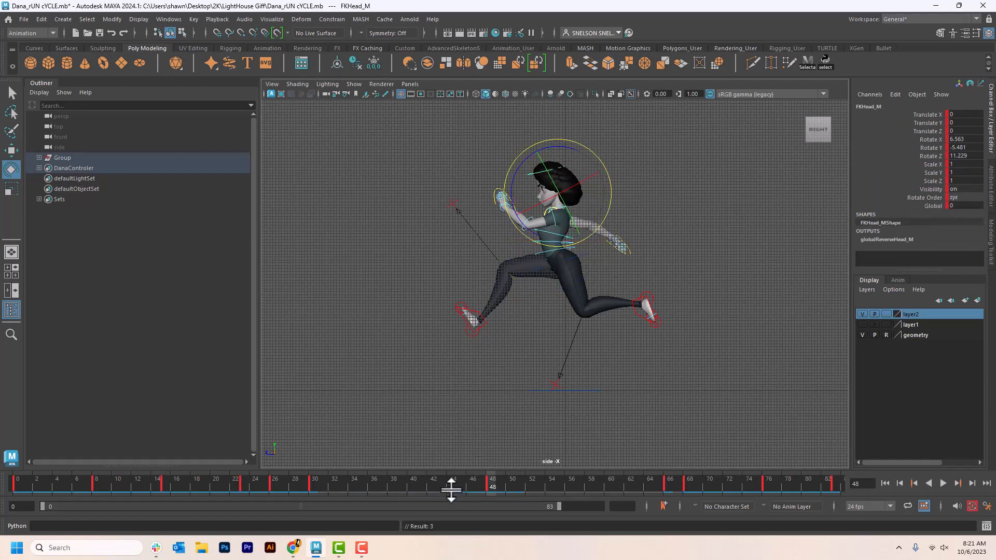
Scrub and play back the animation to check the adjusted mid-air pose and its transition into the landing
left_click_drag(451, 490, 699, 521)
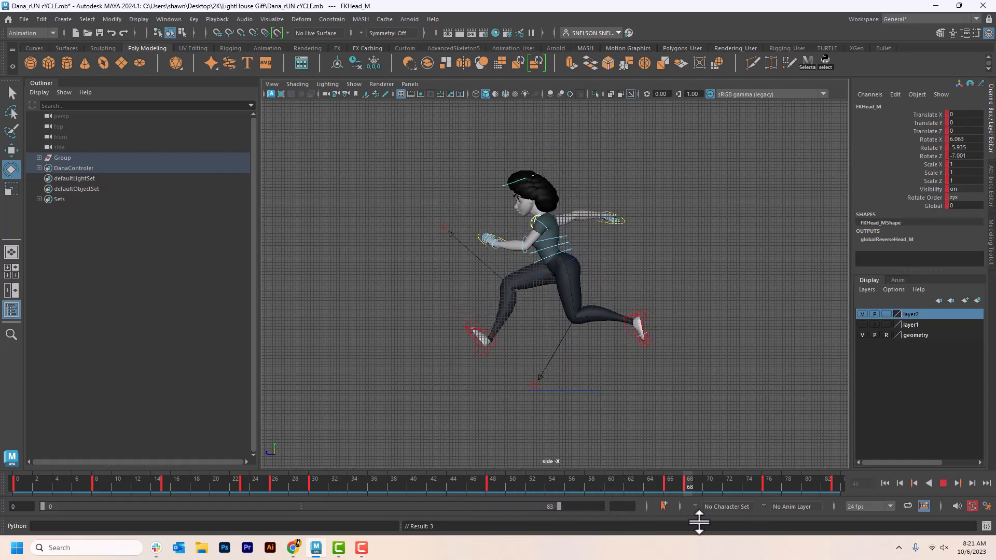
left_click(942, 483)
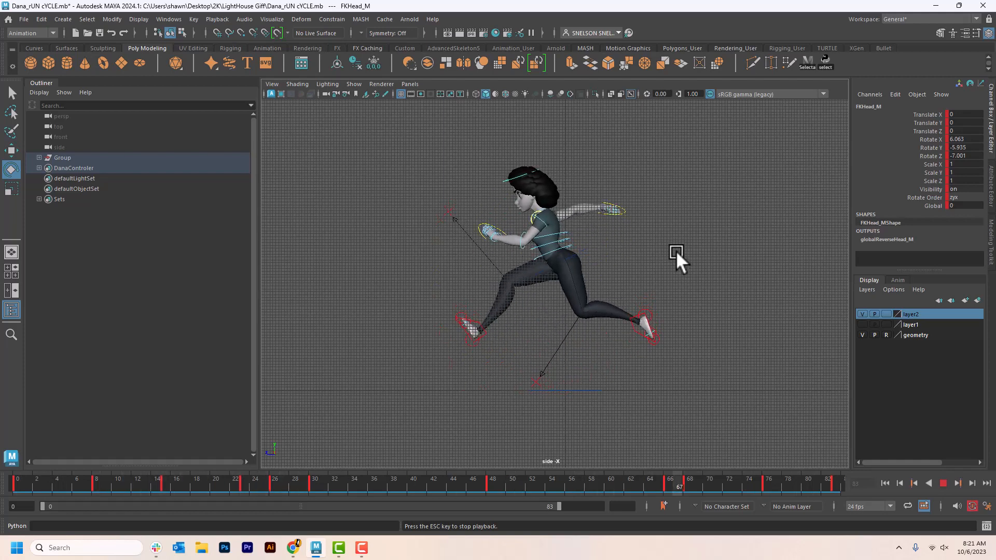
left_click(943, 482)
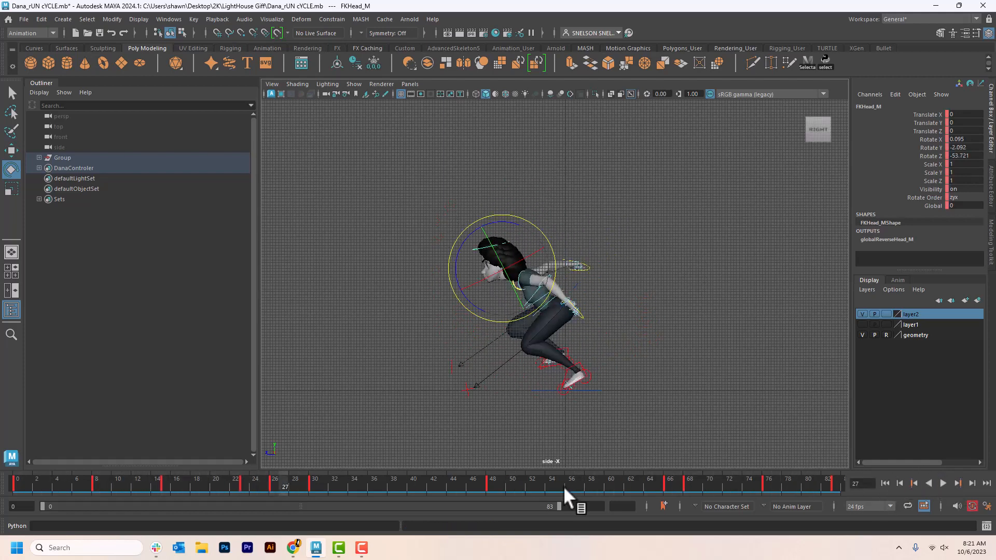
Raise RootX_M slightly at frame 48, key it and play back the jump to check the height
left_click_drag(46, 479, 485, 523)
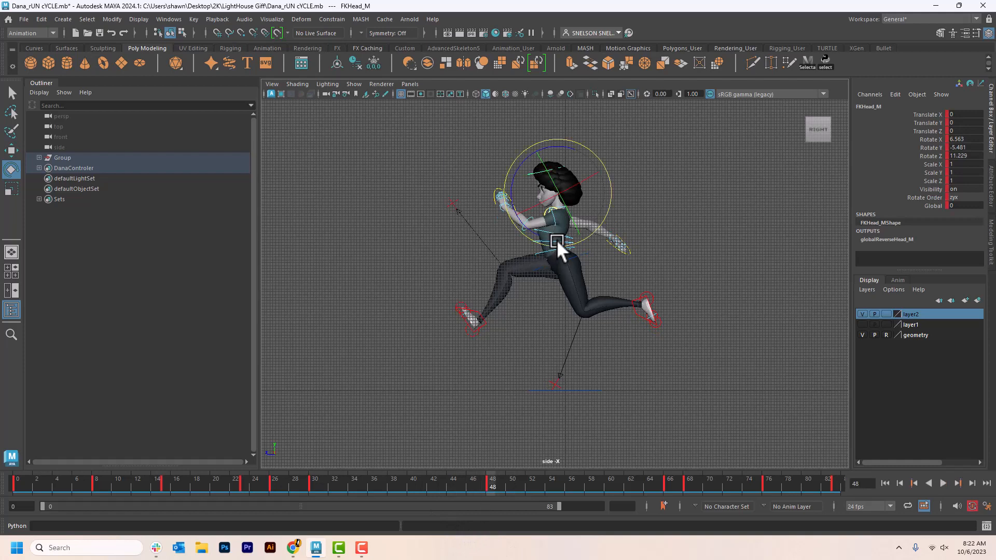
left_click(573, 255)
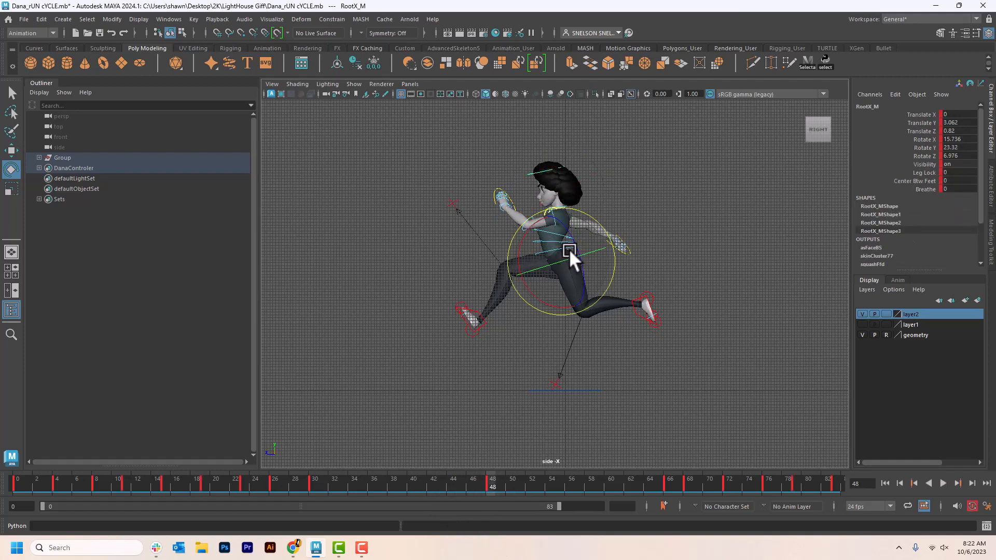
key("w")
left_click_drag(562, 226, 560, 215)
key("s")
key("alt+v")
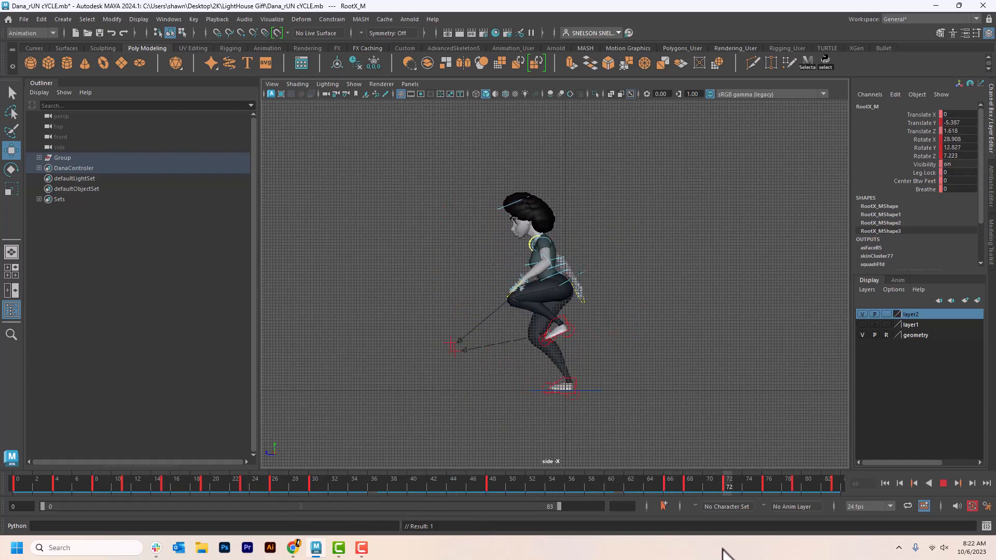
key("alt+v")
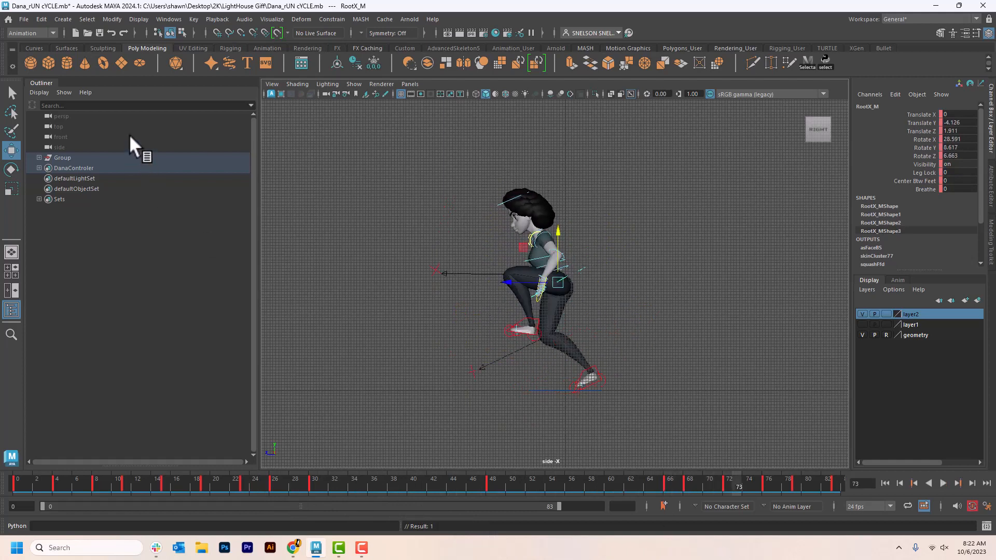
For all DanaControler controls, delete the keys at frame 68 and move the keys from frame 66 to frame 70
left_click(161, 21)
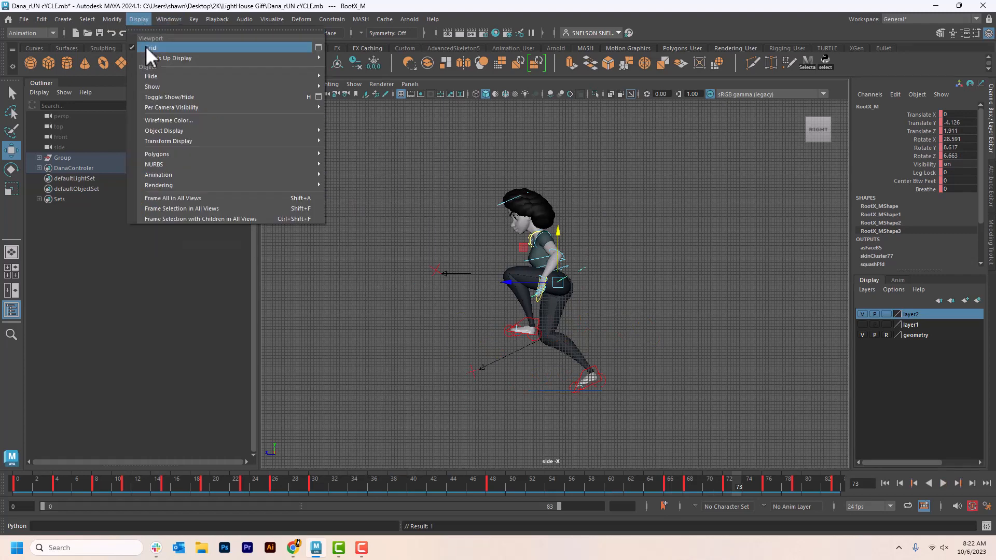
mouse_move(125, 19)
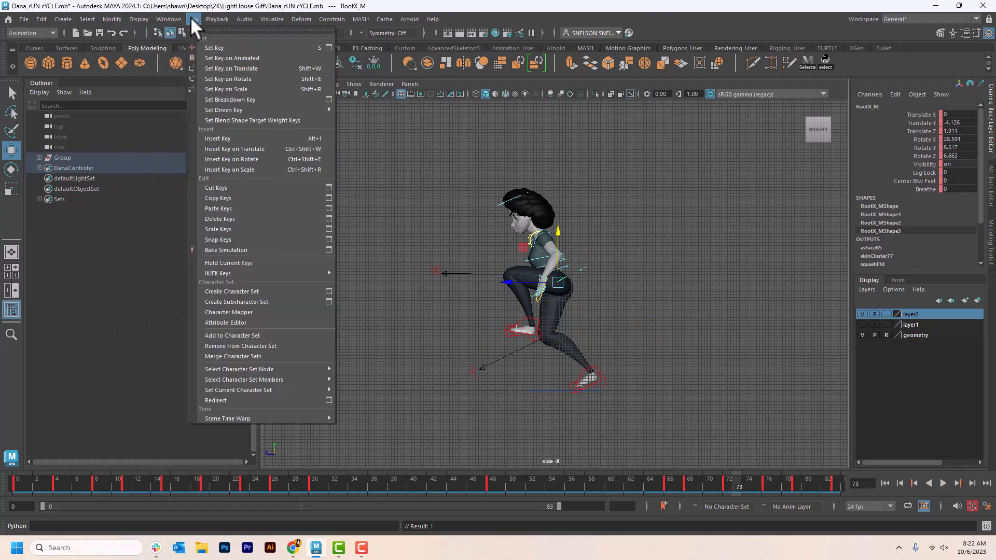
mouse_move(88, 22)
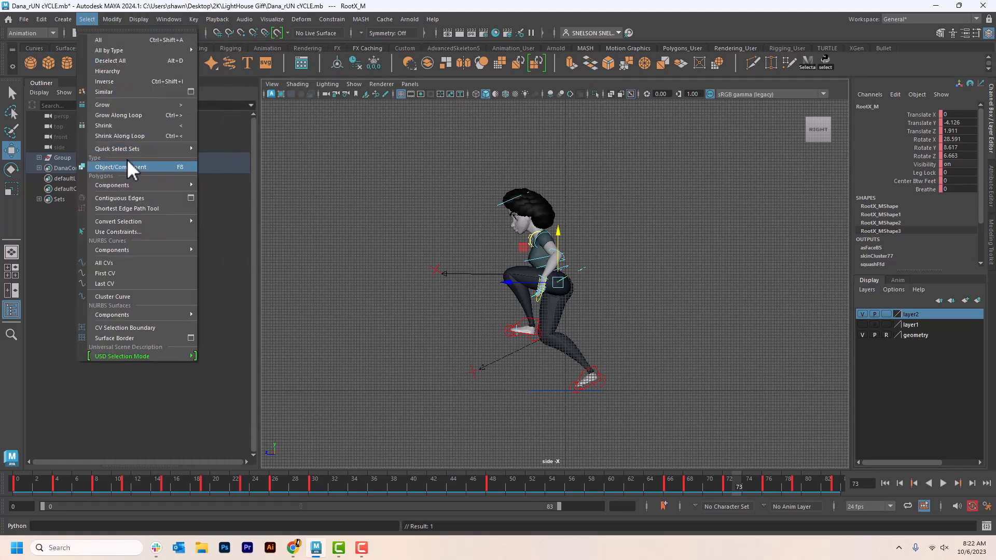
mouse_move(136, 149)
left_click(228, 149)
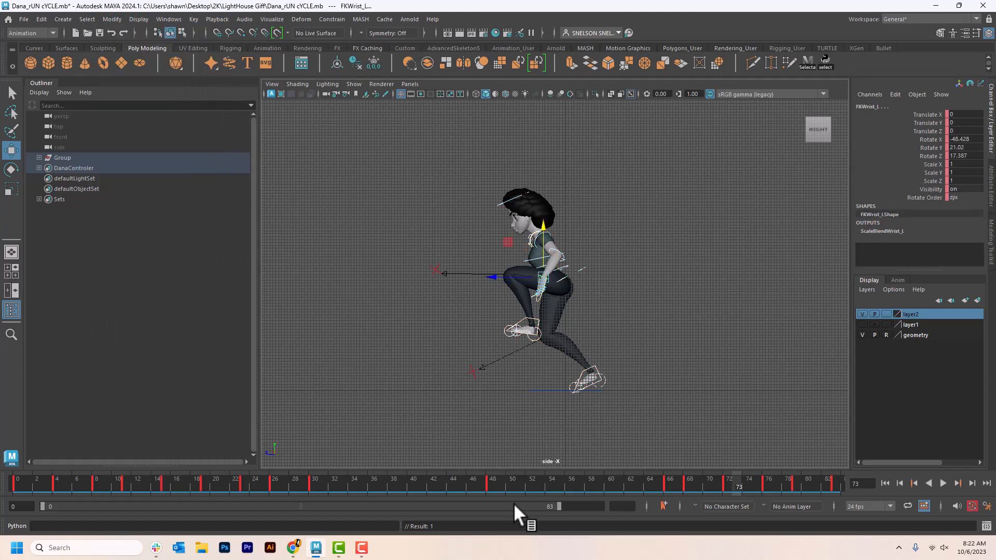
left_click_drag(494, 486, 722, 509)
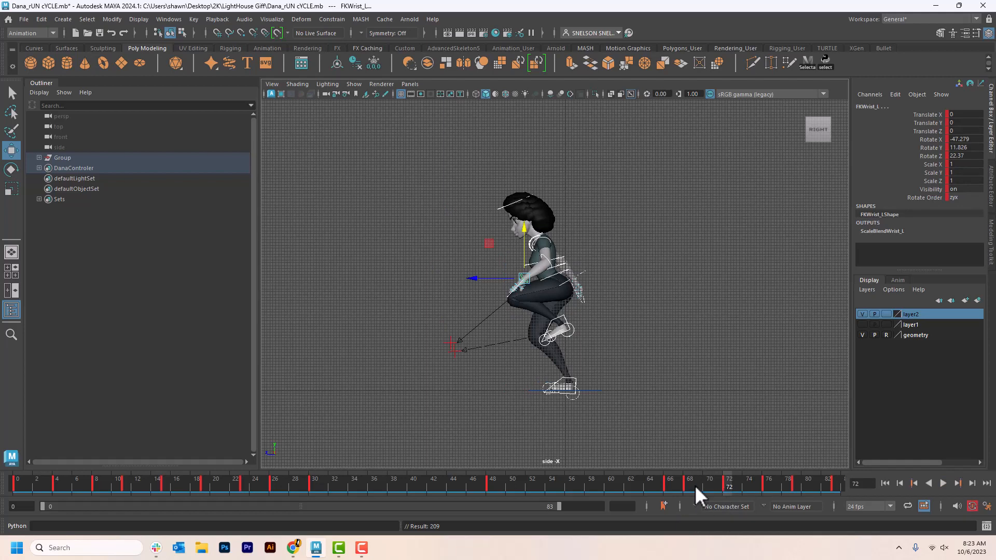
left_click_drag(654, 479, 691, 486)
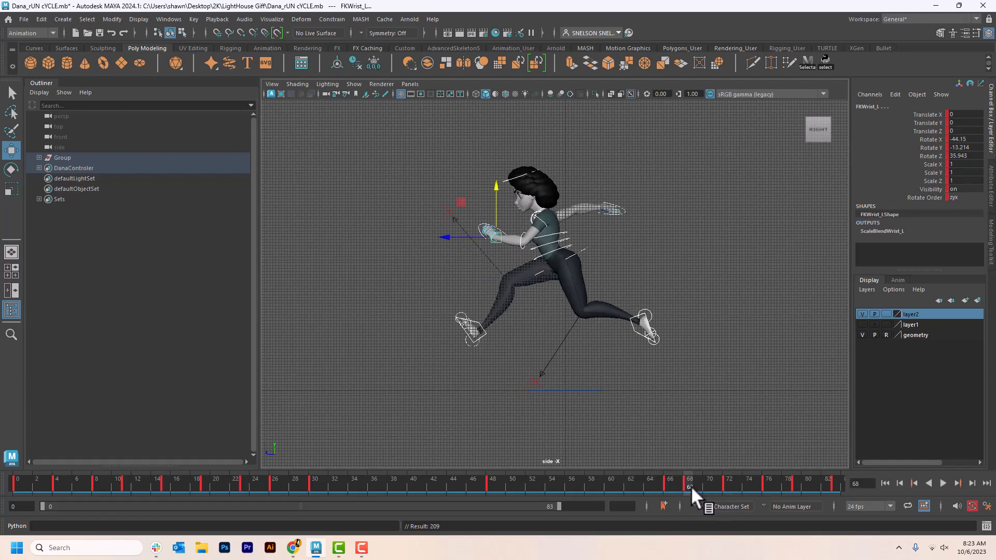
right_click(688, 483)
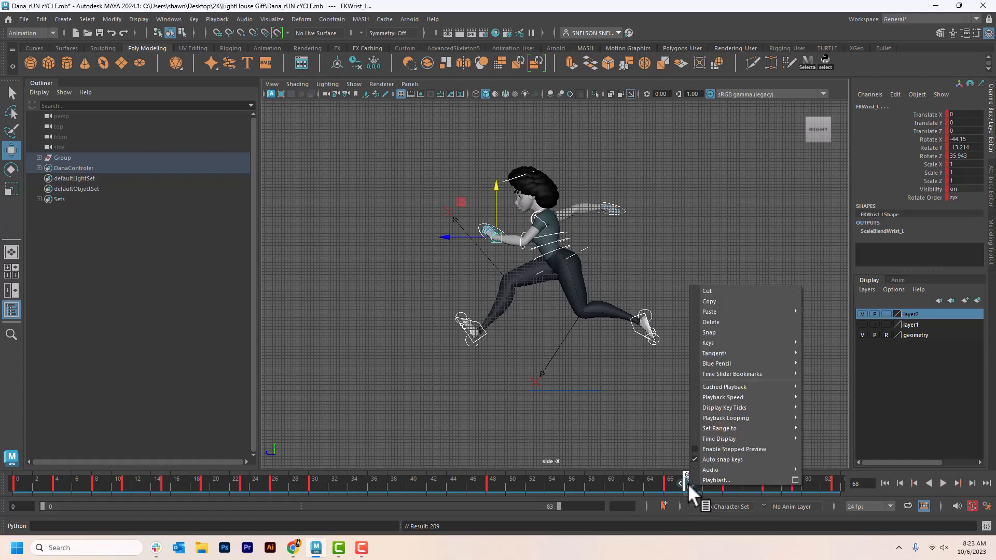
left_click(721, 321)
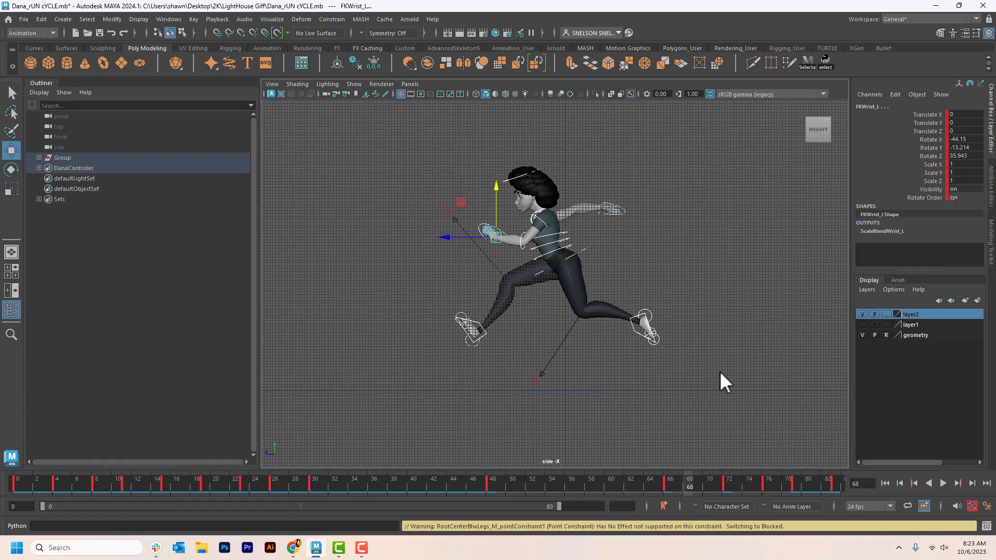
left_click(670, 483)
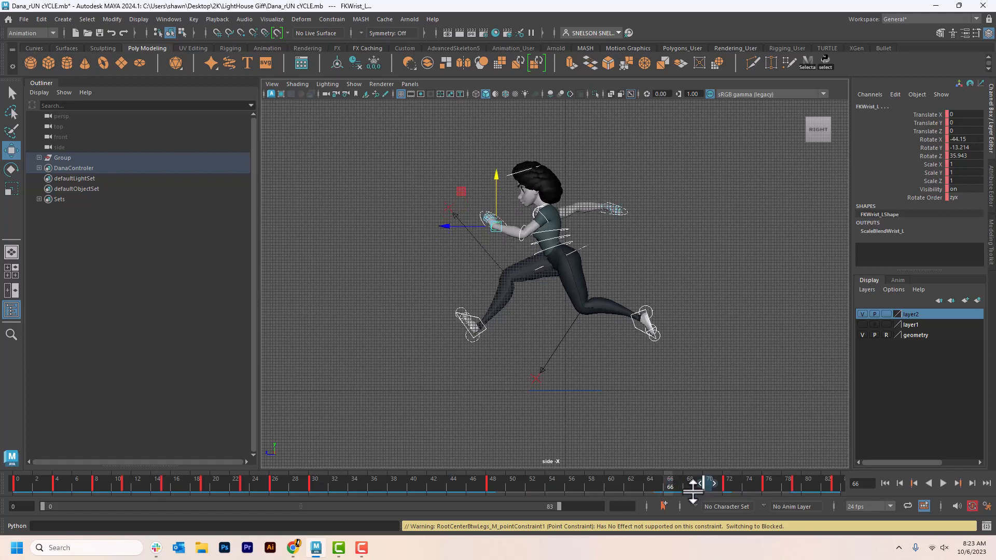
left_click_drag(693, 490, 729, 504)
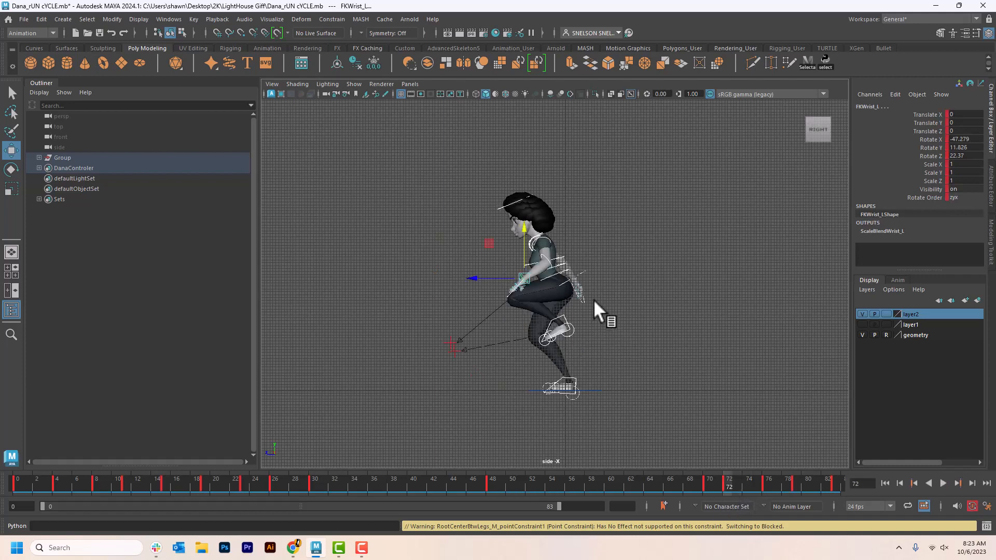
At frame 72, lower RootX_M to about -13.1 and IKLeg_L to about 6.8 in Translate Y for a deeper landing crouch
left_click(630, 296)
left_click(564, 282)
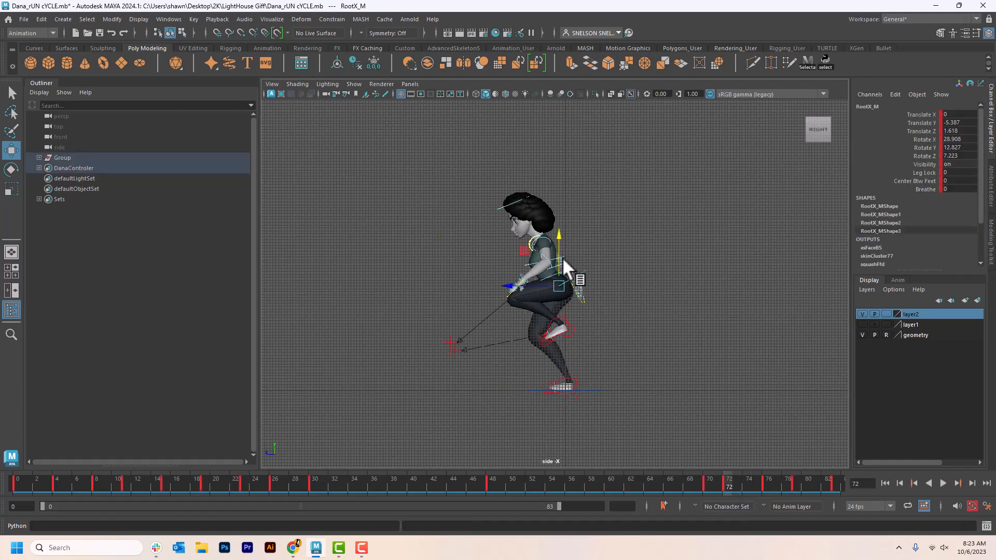
left_click_drag(556, 236, 560, 260)
left_click(558, 335)
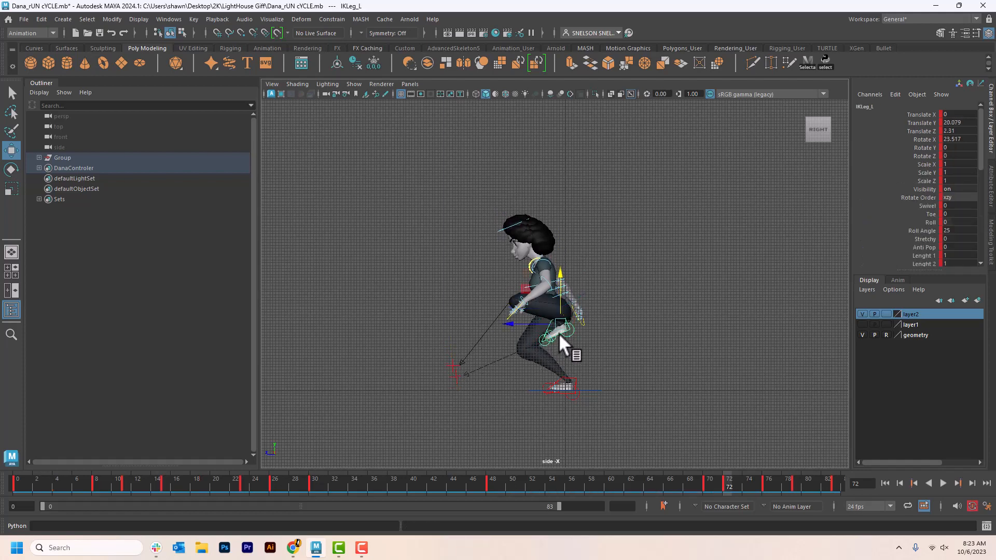
left_click_drag(559, 301, 561, 330)
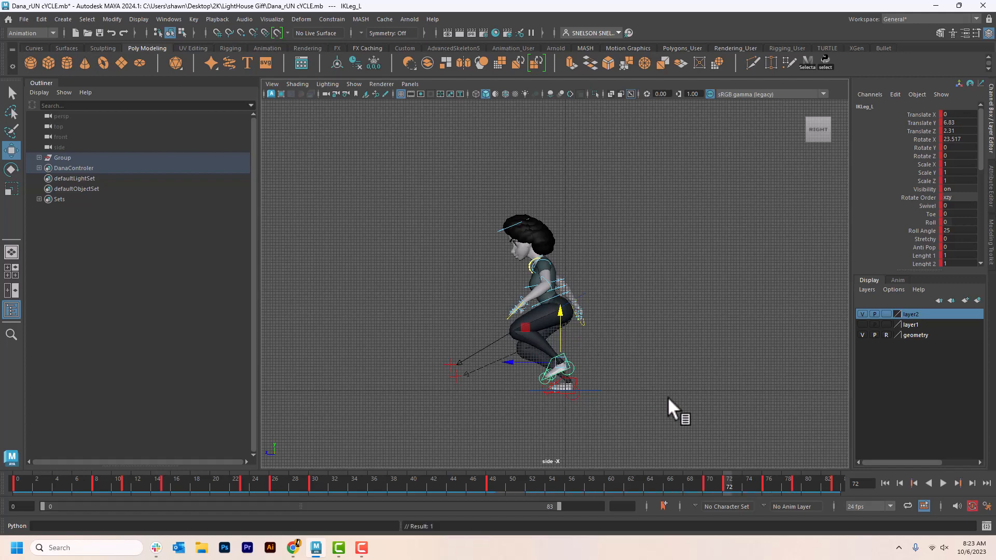
Lean RootX_M forward at frame 72 to about 44.7°, 10.4° and 10.5° in X, Y and Z
scroll(581, 329, "up", 1)
scroll(581, 329, "up", 1)
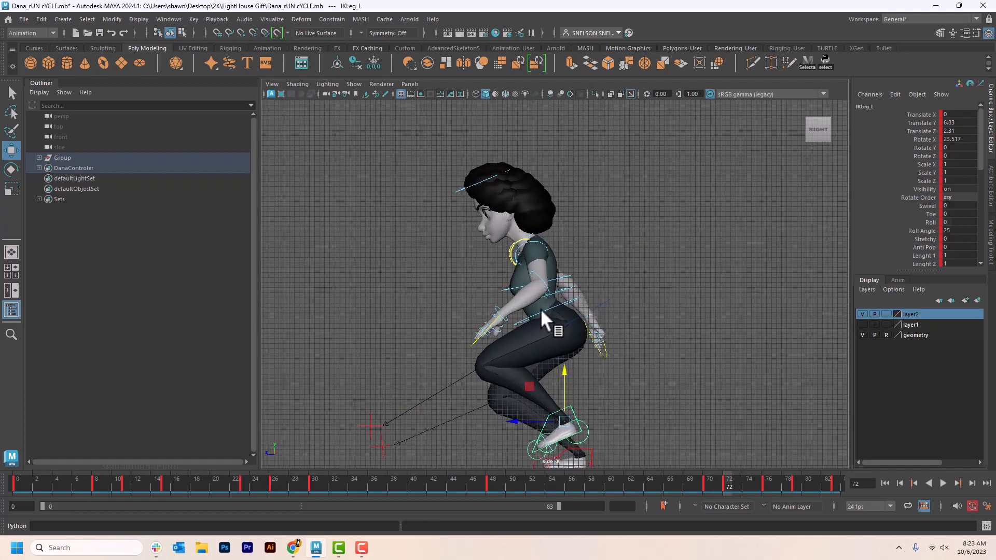
left_click(572, 321)
key("e")
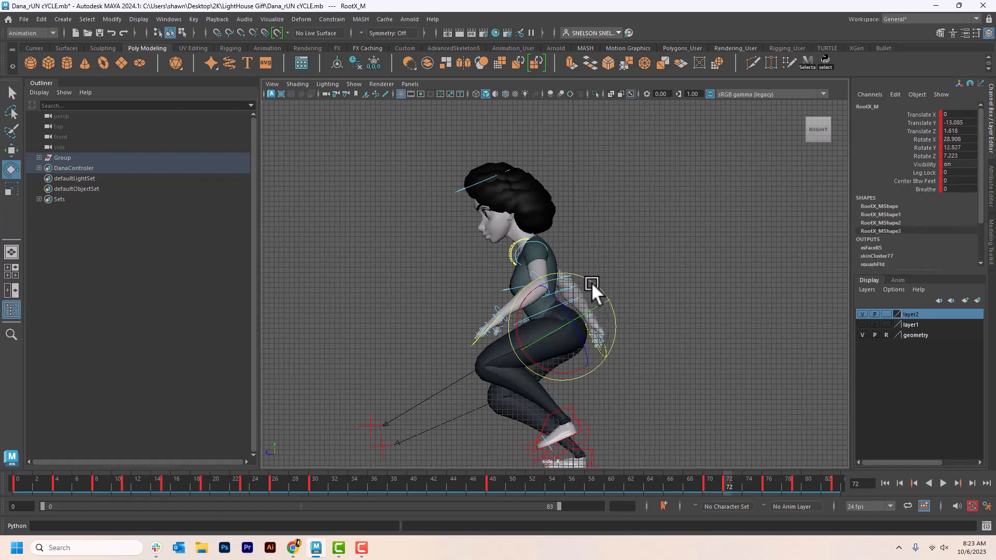
left_click_drag(600, 287, 589, 275)
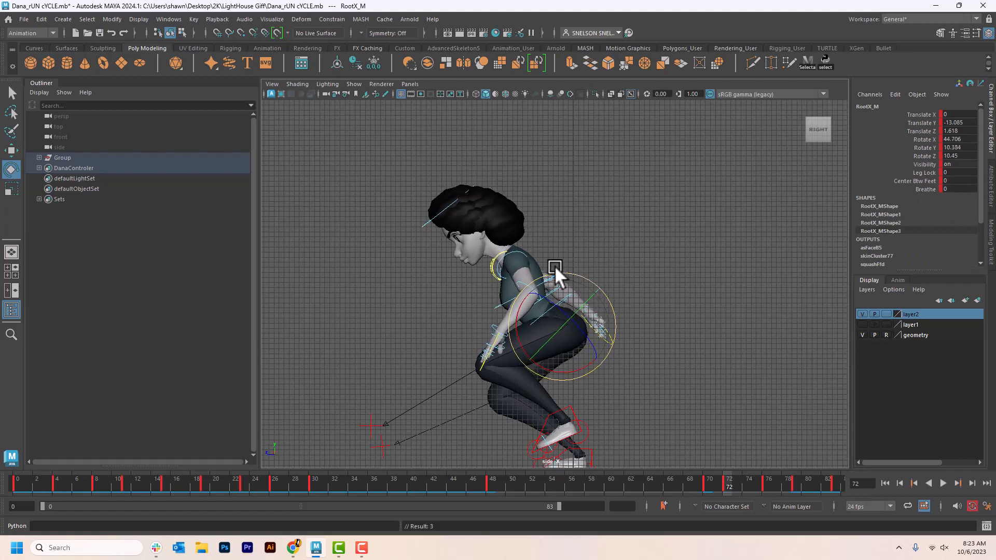
Swing both arms forward at frame 72, rotating FKShoulder_L to about 29°, 35°, 40° and FKShoulder_R to about 51°, 42°, 30°
left_click(517, 251)
left_click_drag(507, 278, 571, 267)
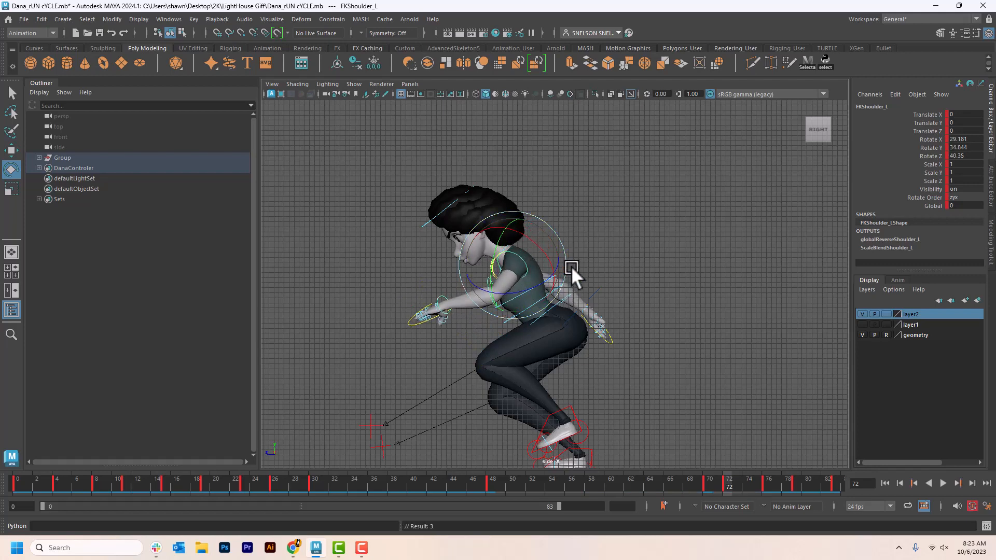
key("space")
left_click(576, 245)
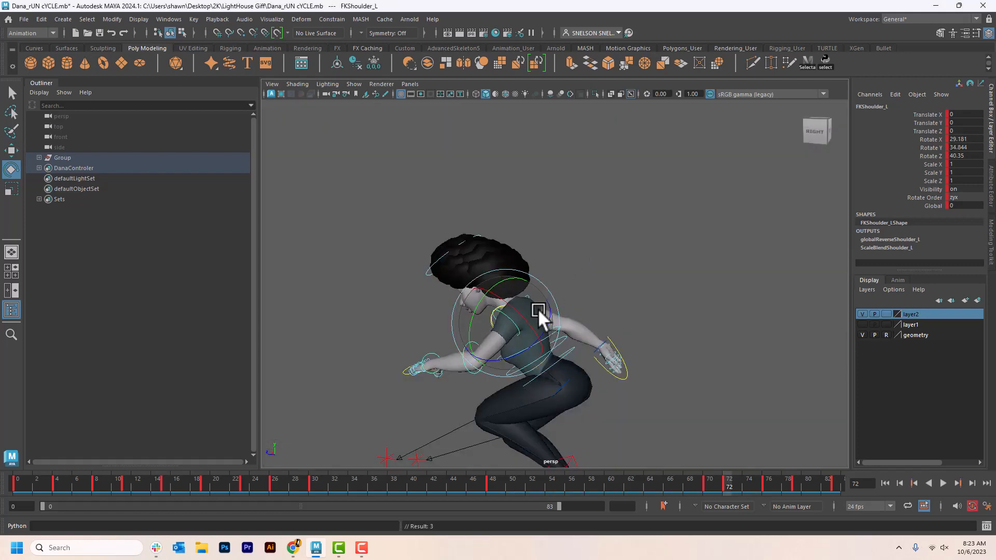
mouse_move(506, 338)
left_mouse_down("alt")
mouse_move(521, 285)
mouse_move(516, 348)
left_mouse_up("alt")
left_click(516, 279)
left_click_drag(493, 296, 510, 307)
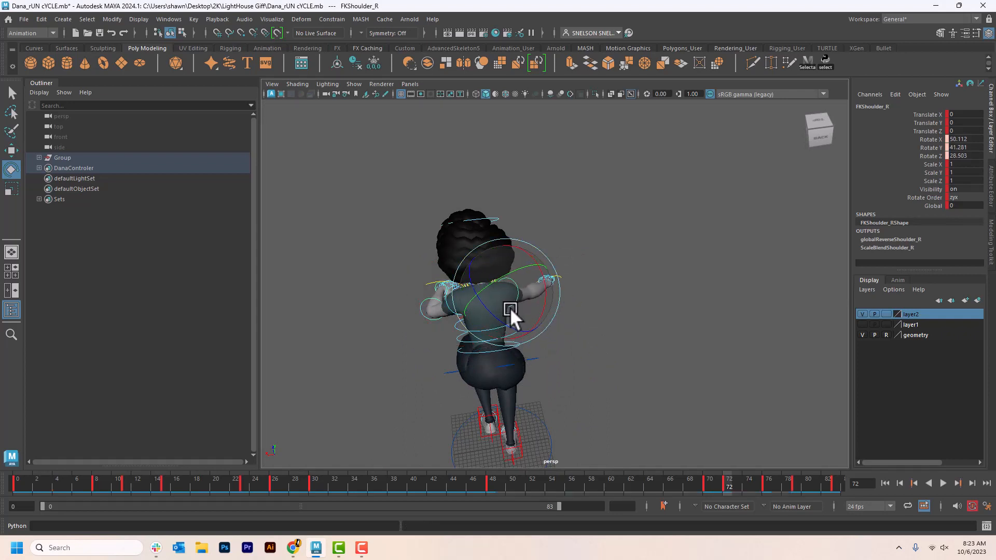
Show layer1, rotate FKElbow_R to about -17.7°, 12.9° and 28.7° at frame 72, and key the elbow at frames 72 and 68
left_click(862, 325)
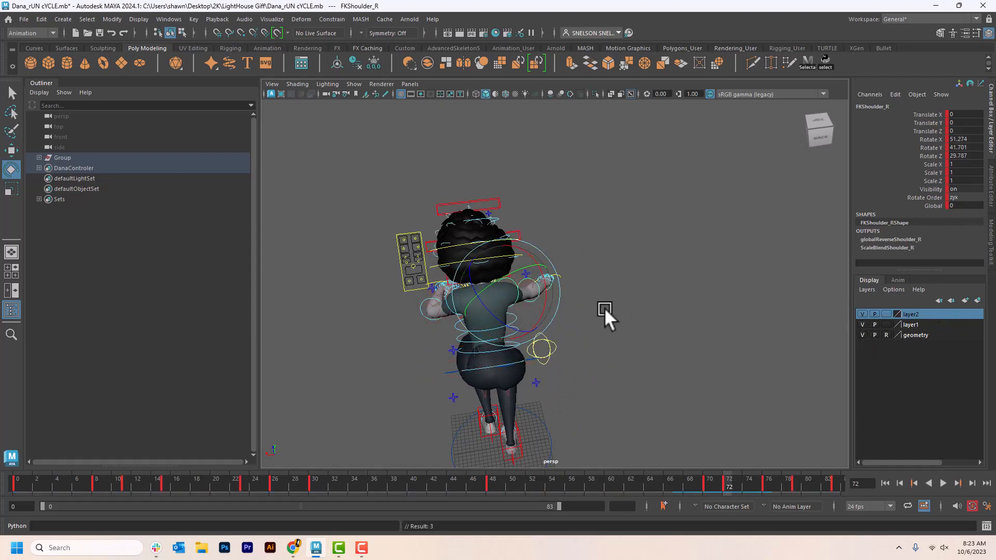
left_click(604, 307)
left_click(534, 299)
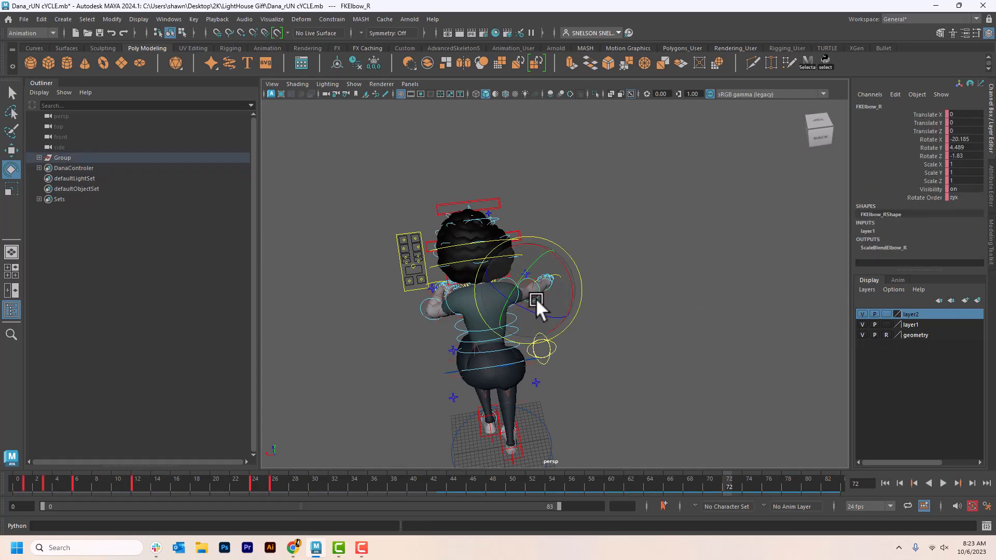
left_click_drag(535, 298, 560, 304)
key("s")
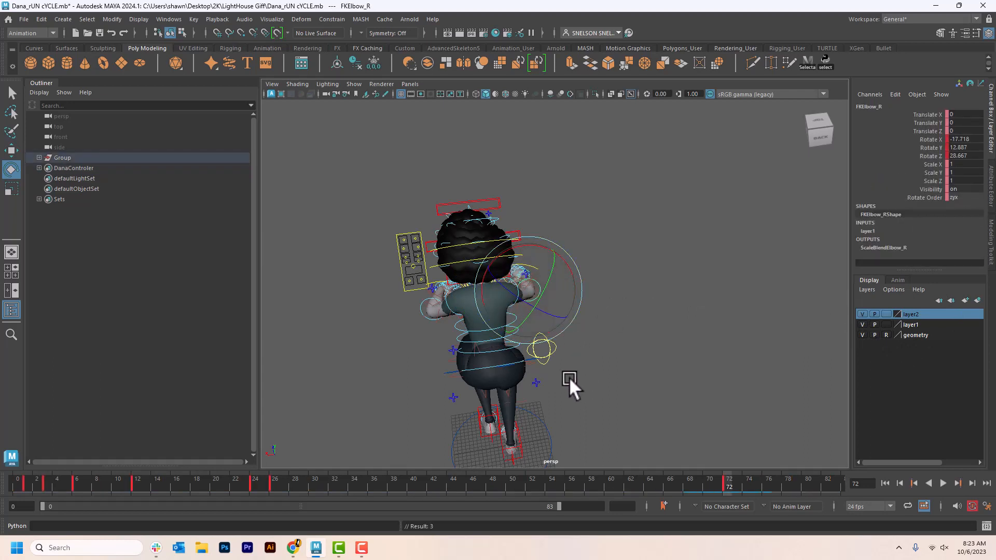
left_click(690, 485)
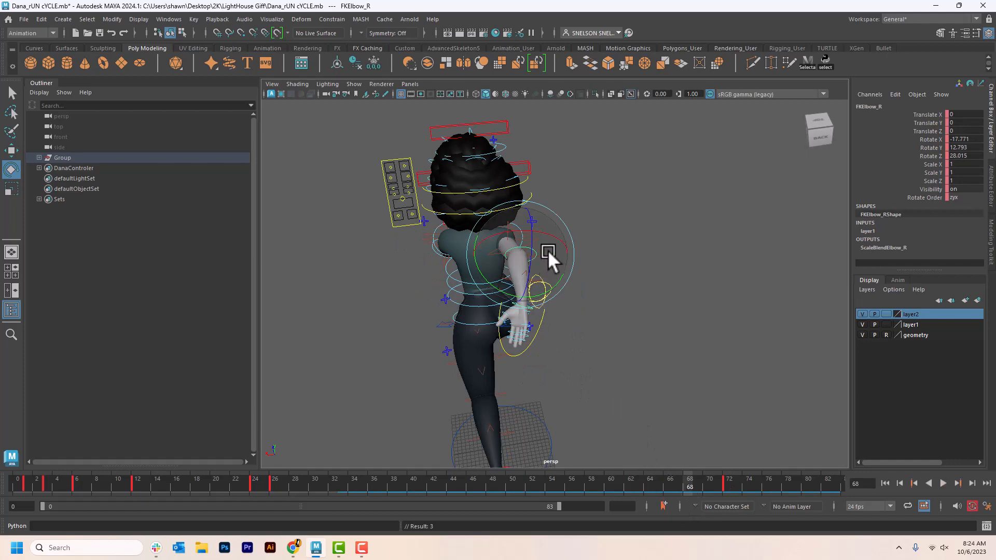
left_click_drag(620, 303, 673, 438, "alt")
Play back the landing in the perspective view and inspect the pose at frame 81 from the side view
key("alt+v")
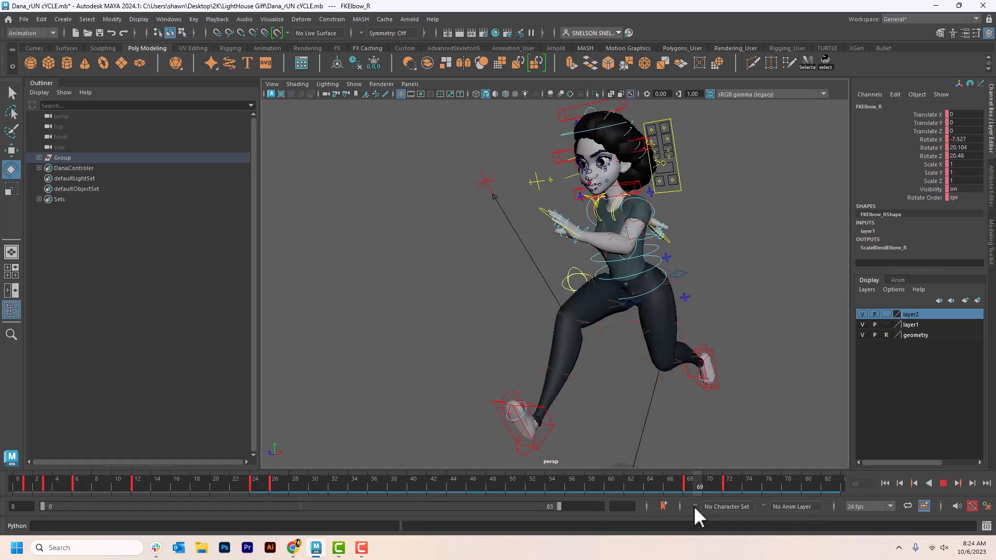
key("alt+v")
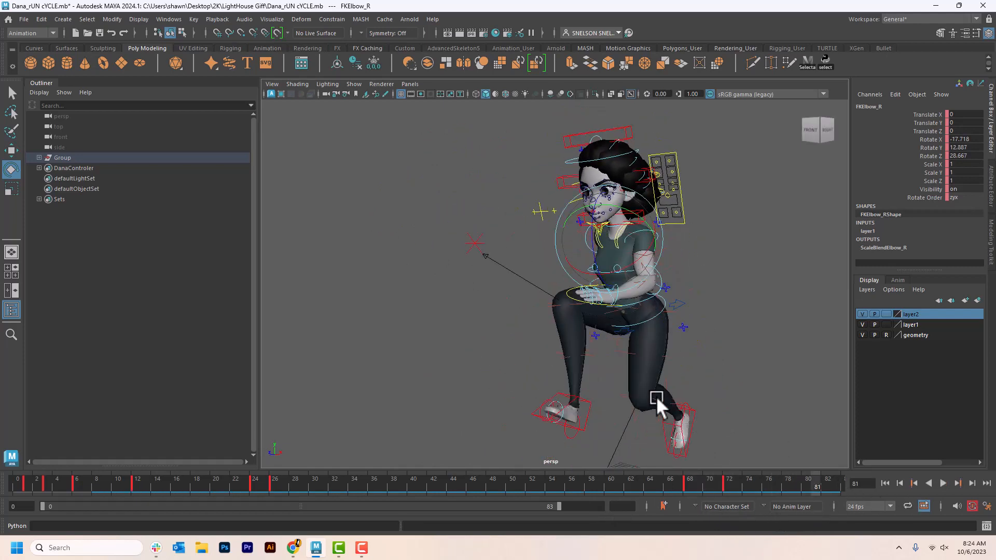
key("space")
left_click_drag(657, 397, 712, 401)
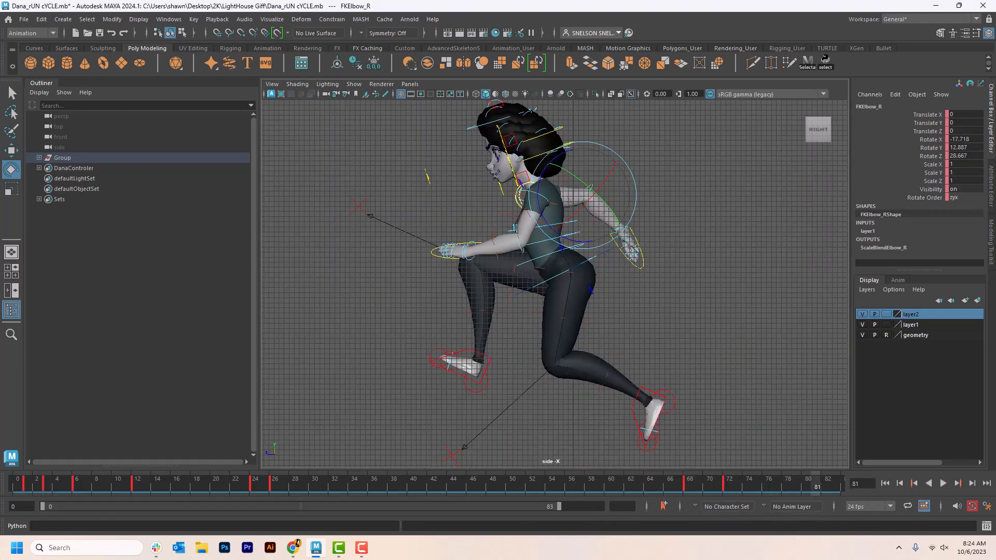
Hide layer1 and play the whole animation from frame 0 in the side view
left_click(884, 484)
scroll(747, 426, "down", 5)
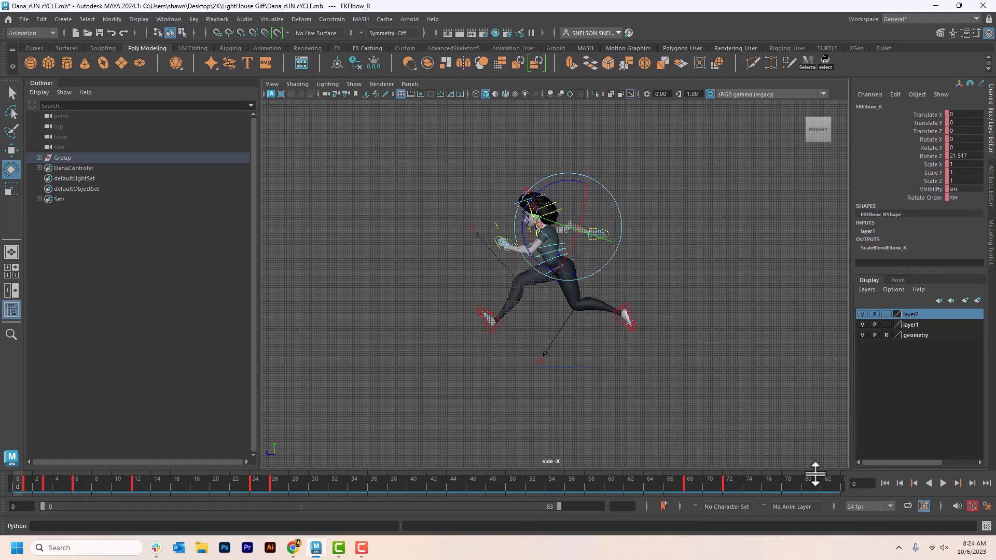
left_click(773, 411)
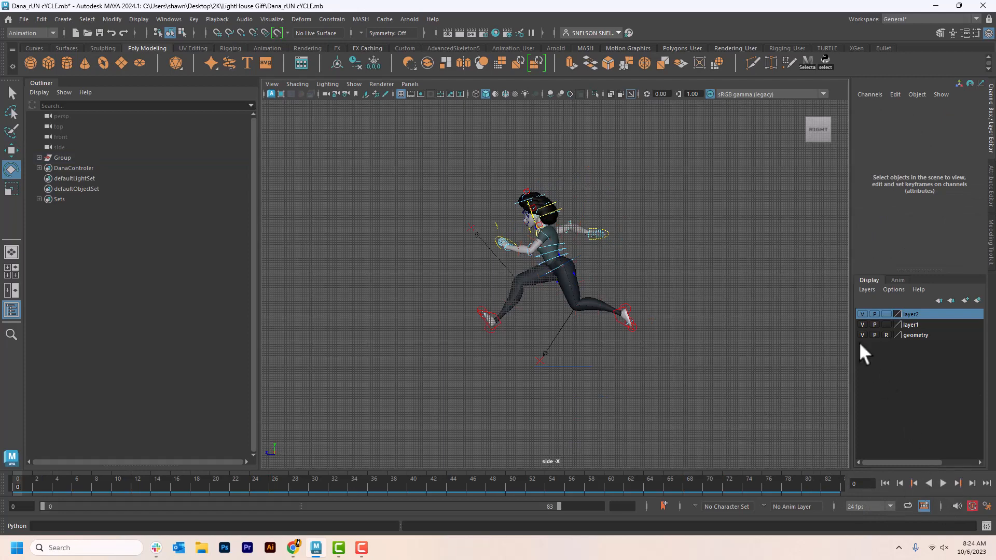
left_click(863, 324)
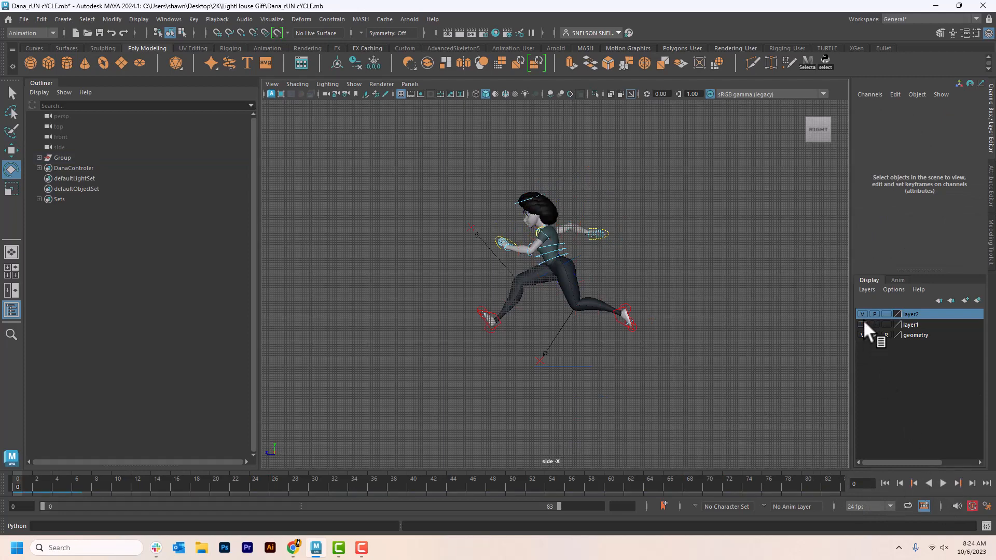
left_click(943, 483)
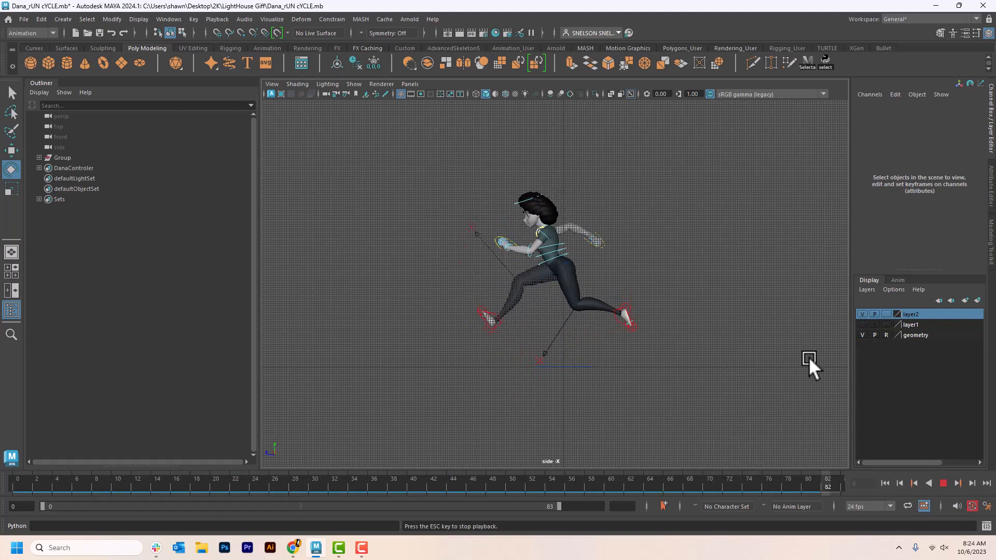
Scrub from about frame 59 to frame 72 to check how the mid-air pose leads into the landing
left_click(598, 475)
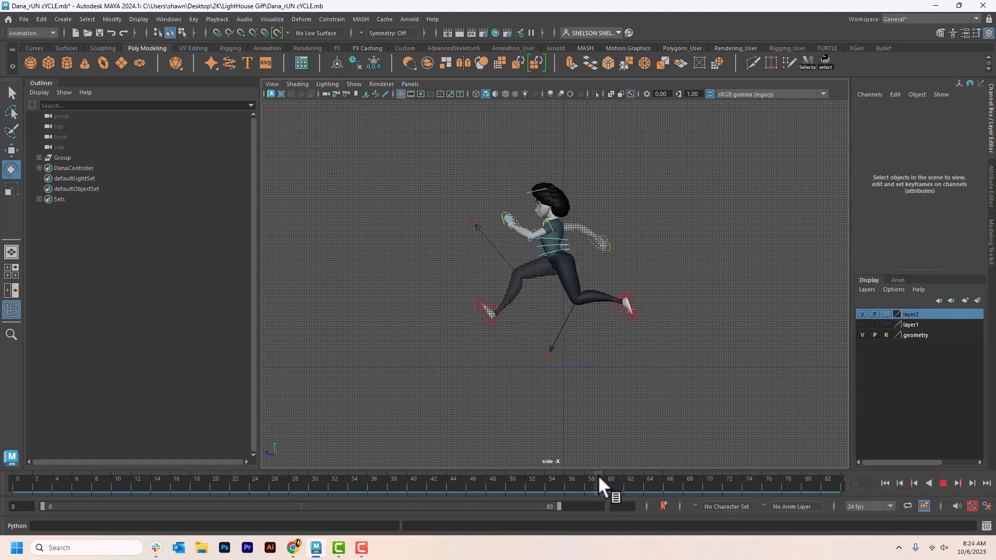
mouse_move(598, 475)
left_mouse_down()
mouse_move(664, 486)
mouse_move(731, 520)
mouse_move(685, 517)
mouse_move(708, 517)
left_mouse_up()
scroll(561, 271, "up", 3)
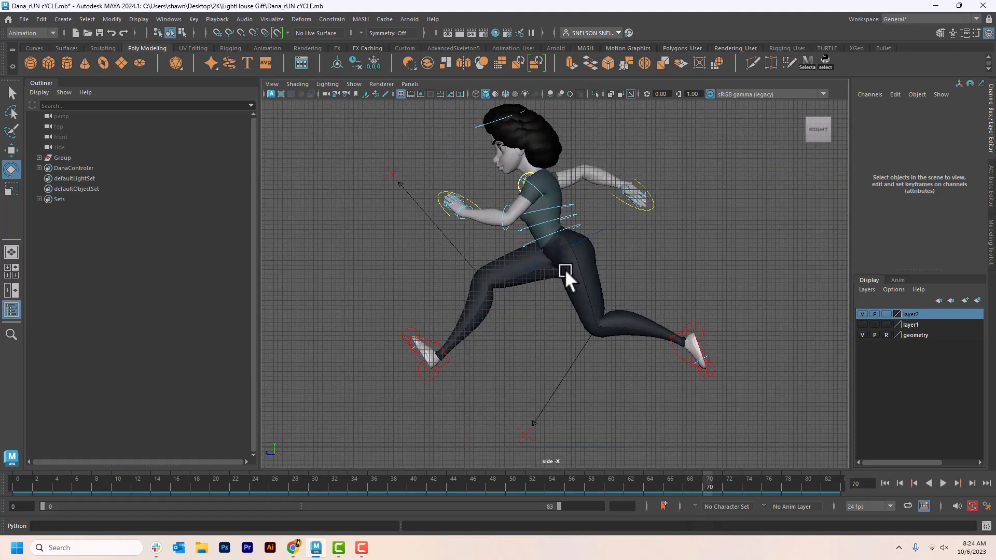
left_click(730, 486)
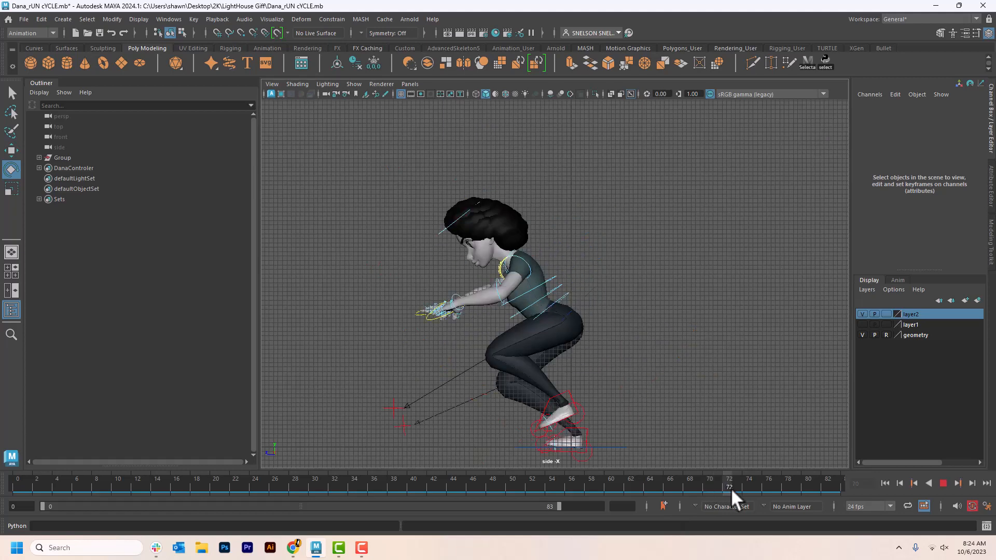
Select the DanaControler quick select set and scrub from frame 48 to 71 to review the keys leading into the landing
left_click(95, 22)
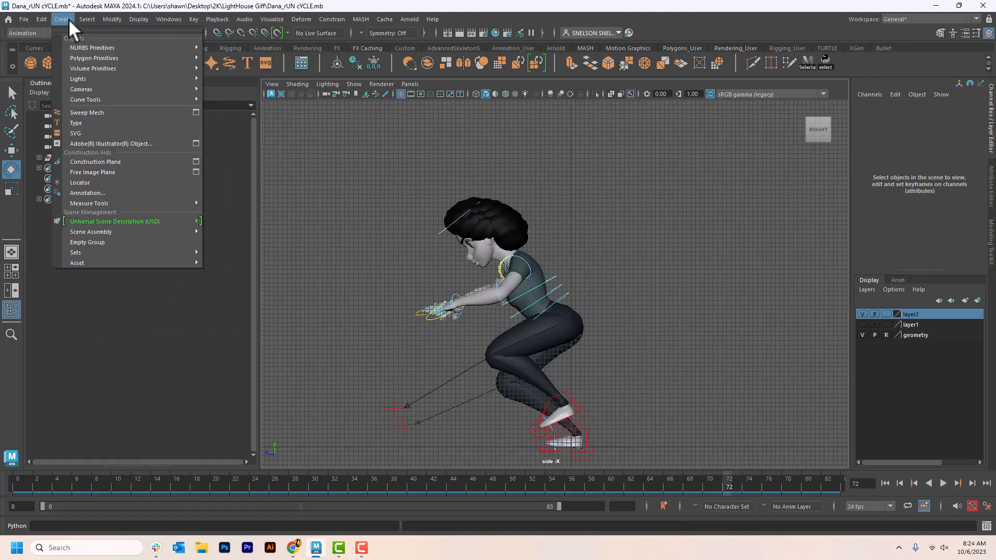
mouse_move(87, 20)
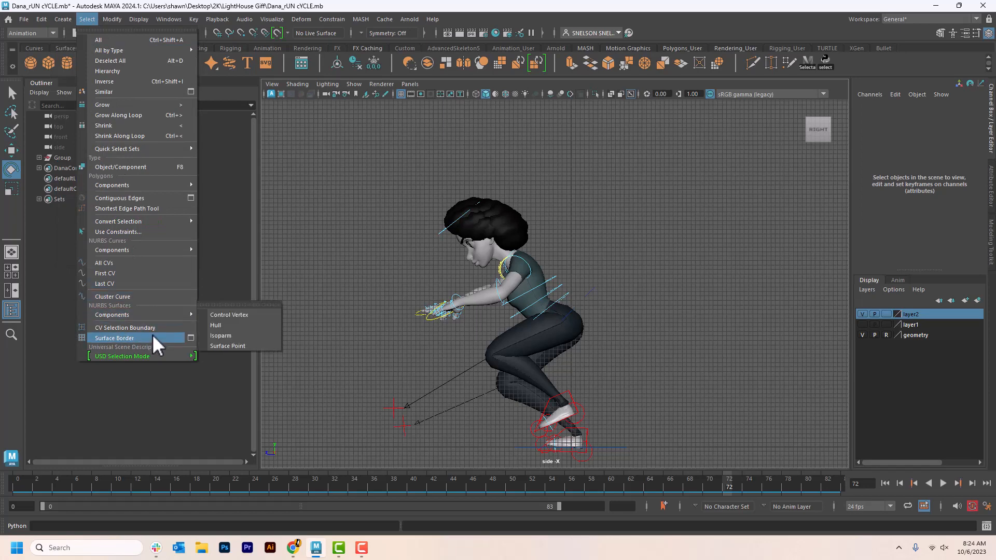
mouse_move(115, 150)
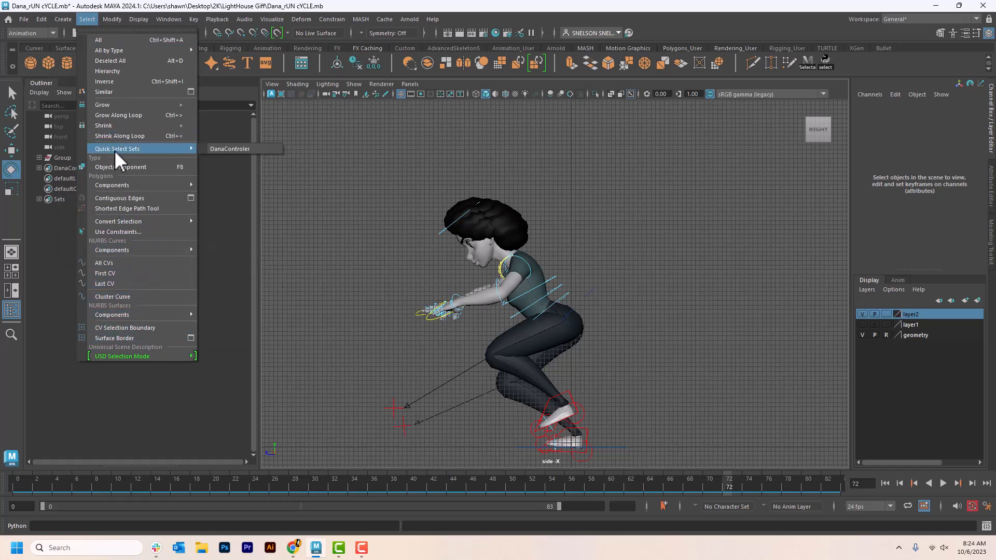
left_click(223, 149)
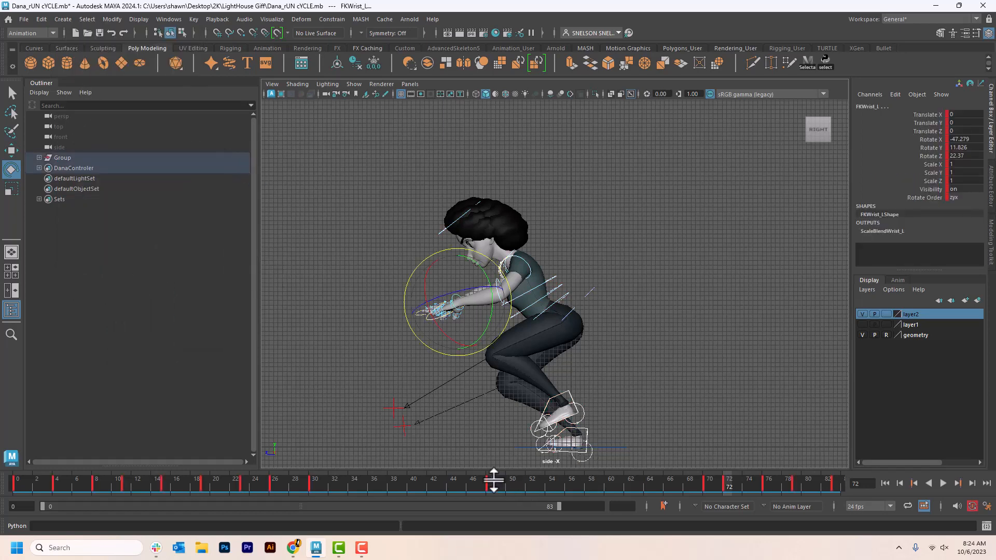
left_click_drag(494, 480, 701, 515)
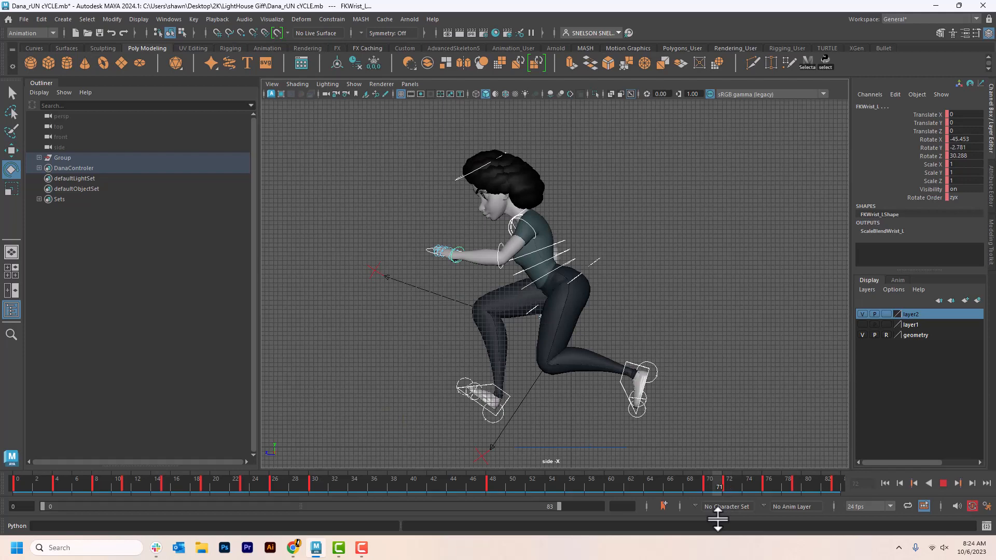
key("Escape")
Select IKLeg_R and scrub back to frame 66 to check the right foot's motion before the landing
left_click(510, 390)
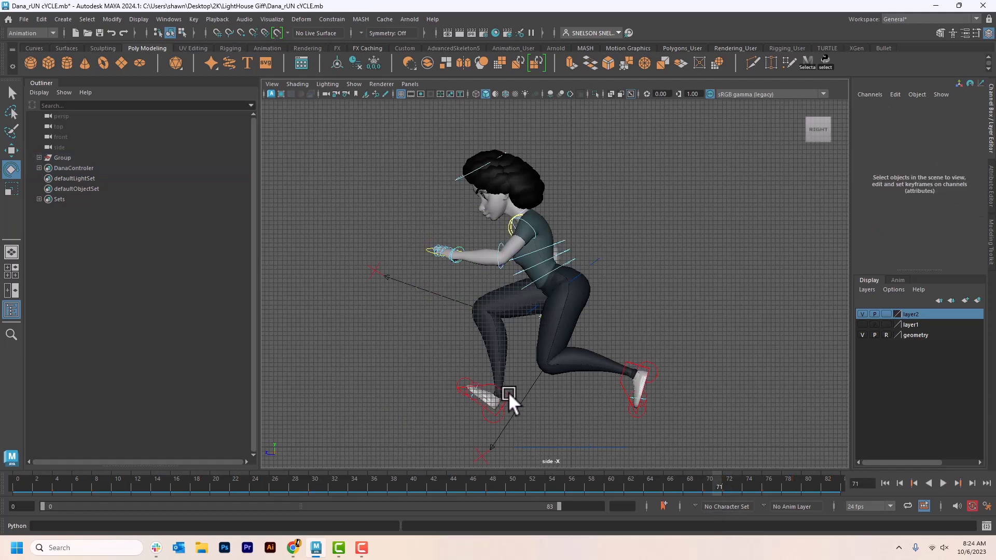
left_click(507, 391)
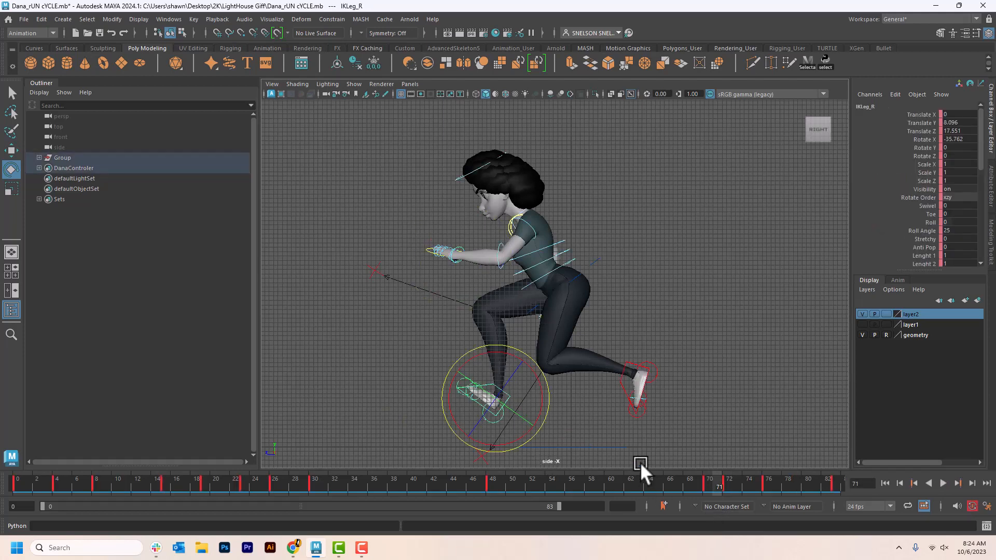
key("alt+v")
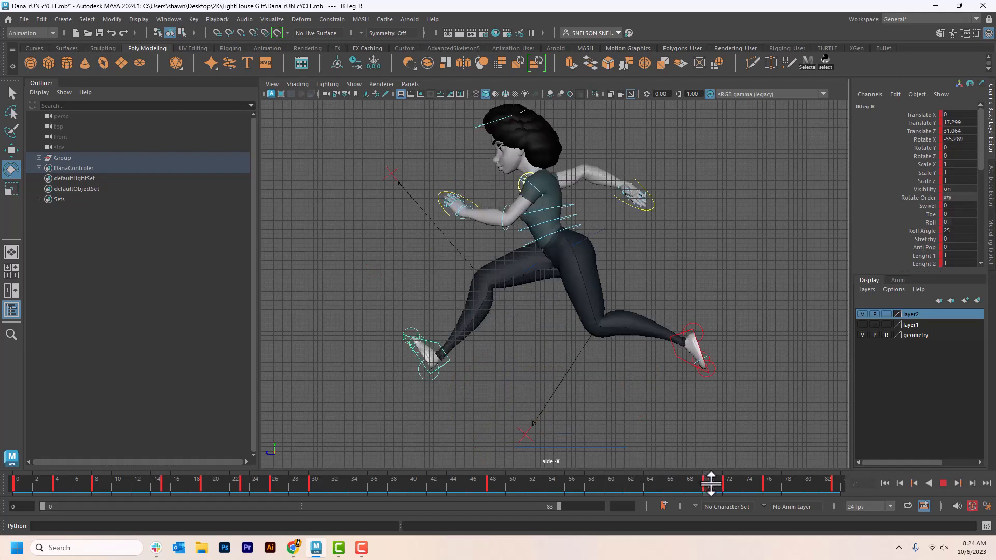
mouse_move(726, 487)
left_mouse_down()
mouse_move(676, 495)
mouse_move(668, 485)
left_mouse_up()
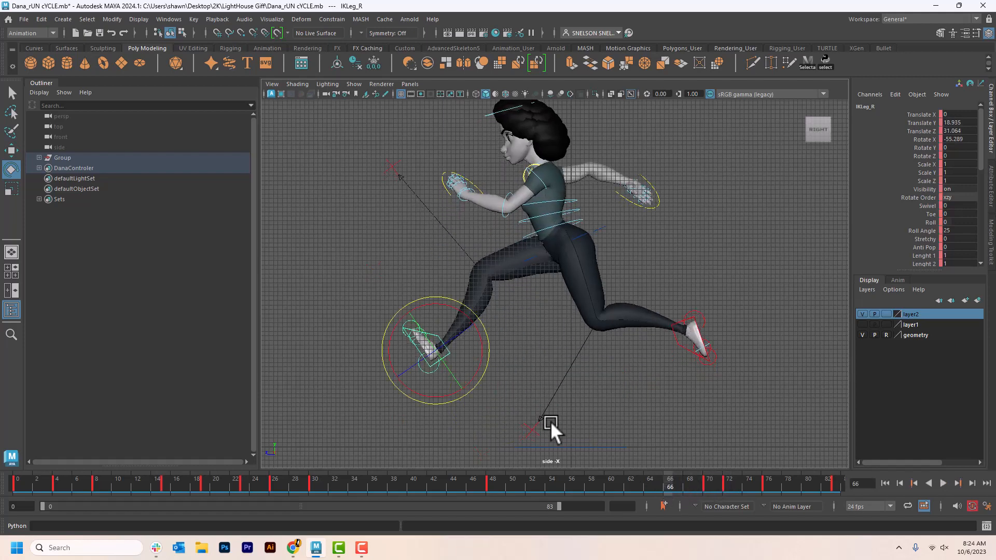
Select the DanaControler quick select set and key all of its controls at frame 66
left_click(66, 23)
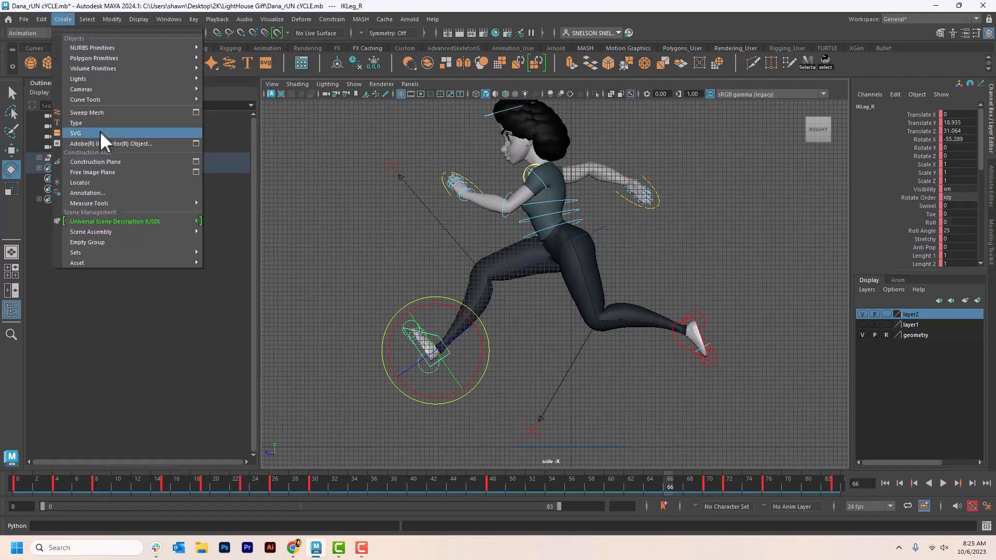
mouse_move(87, 19)
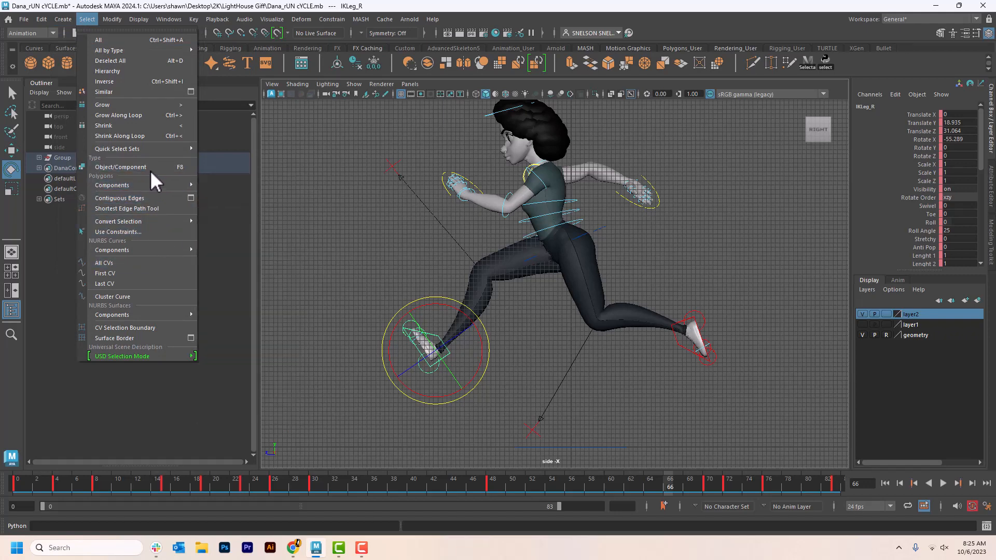
mouse_move(163, 149)
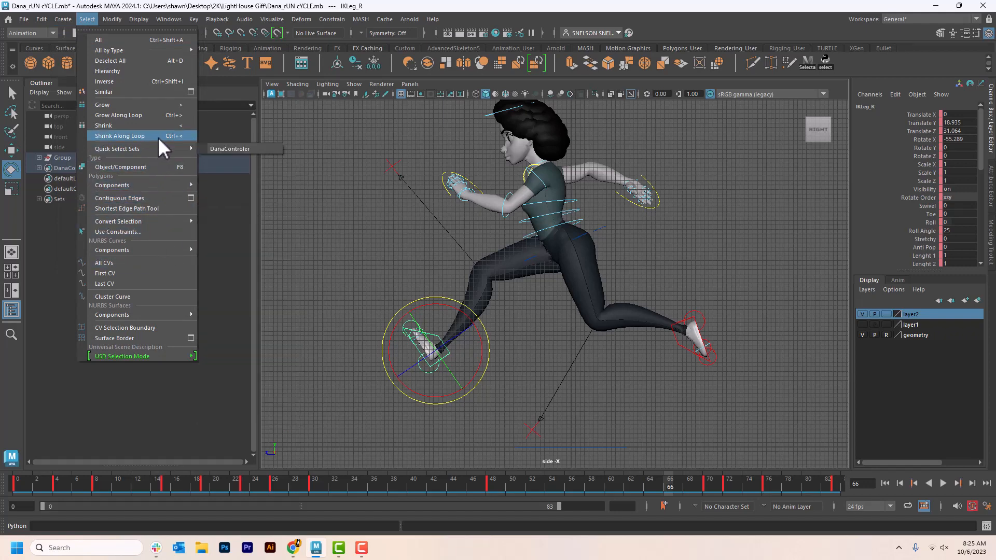
left_click(217, 150)
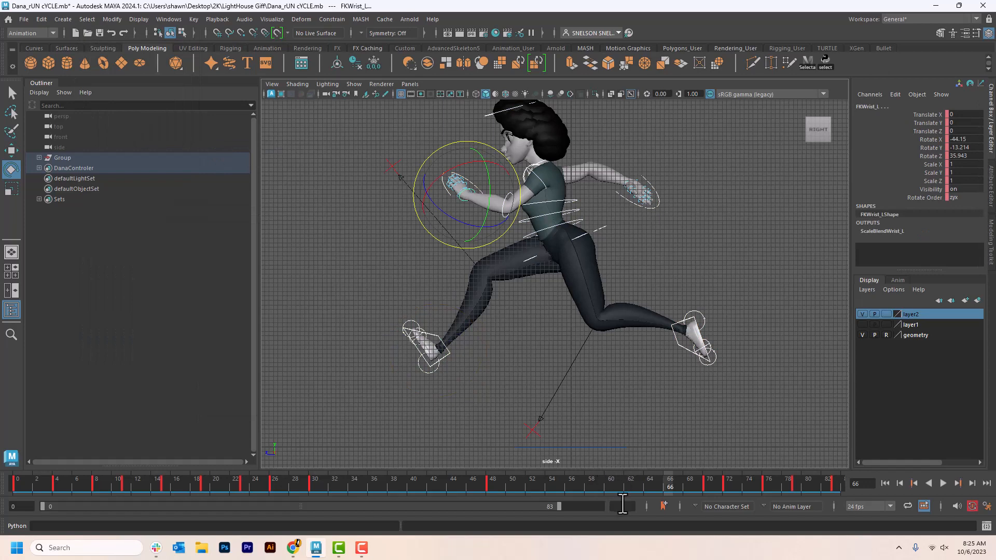
key("s")
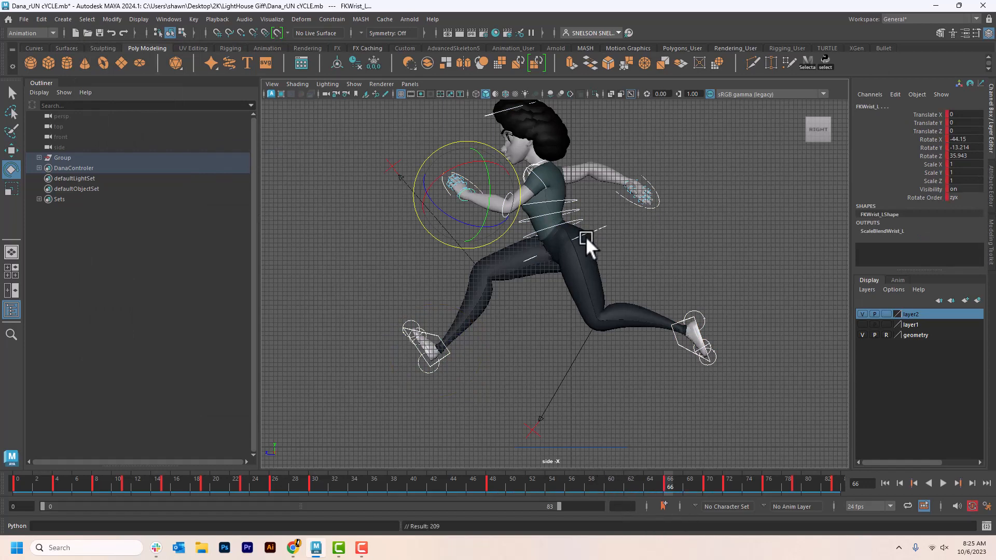
At frame 70, lower the right foot control IKLeg_R toward the ground and rotate the foot flat for the landing
left_click_drag(672, 487, 711, 490)
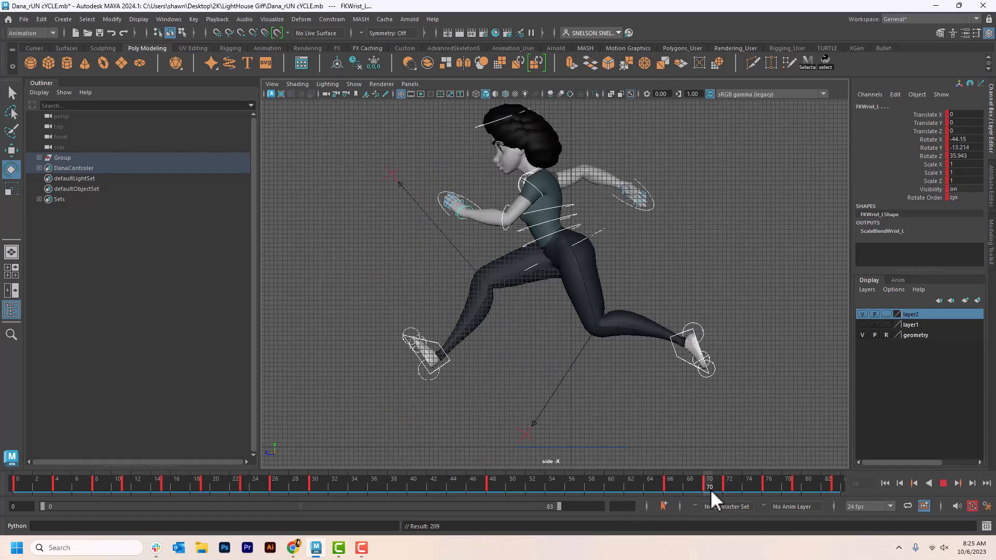
left_click(453, 360)
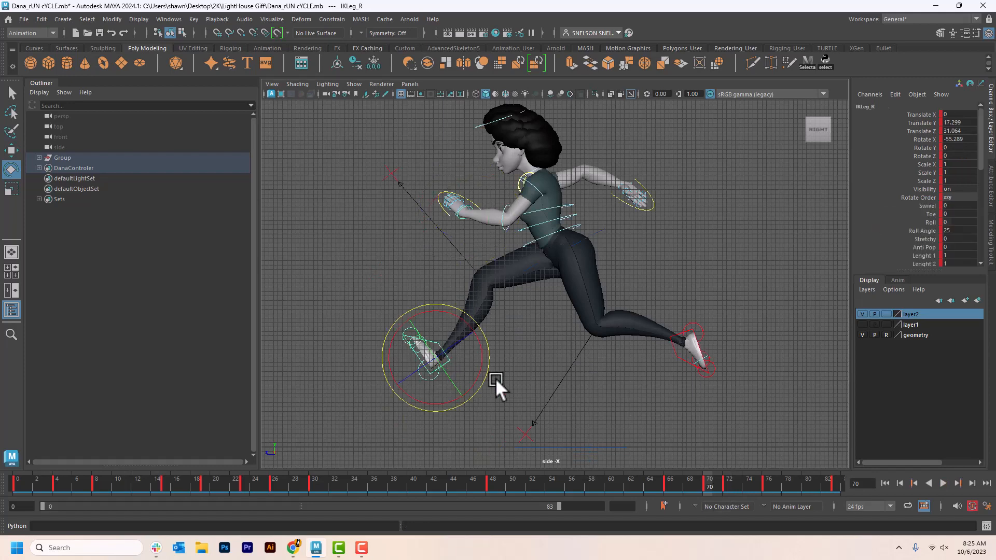
key("w")
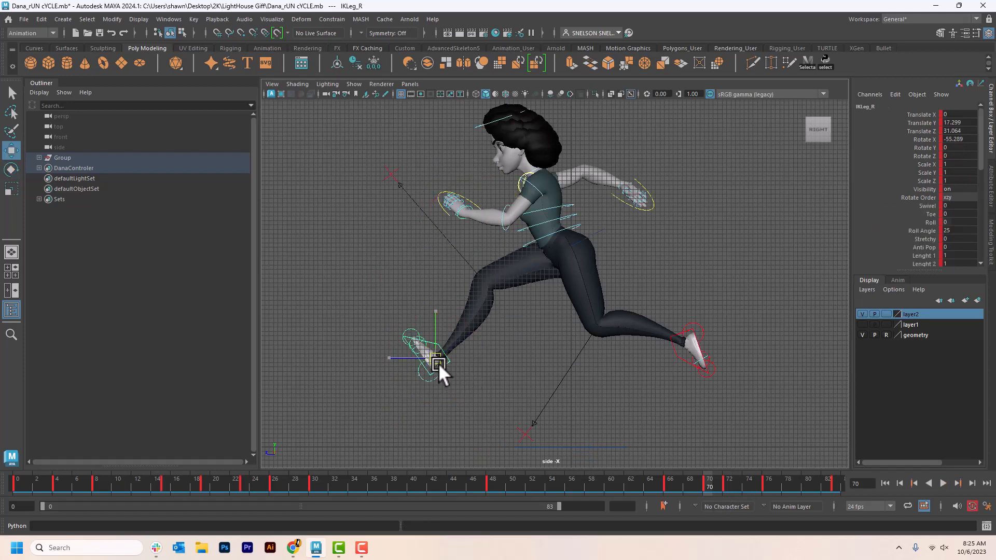
left_click_drag(438, 364, 485, 318)
key("e")
Raise the trailing left foot by moving IKLeg_L to about 26.4 in Translate Y and -22.16 in Translate Z
left_click(683, 347)
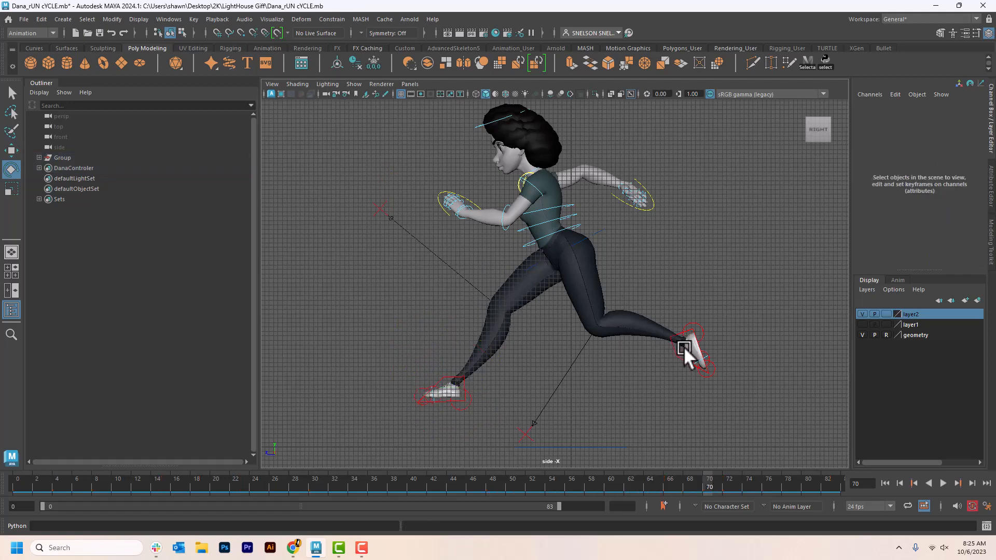
left_click(677, 351)
key("w")
key("e")
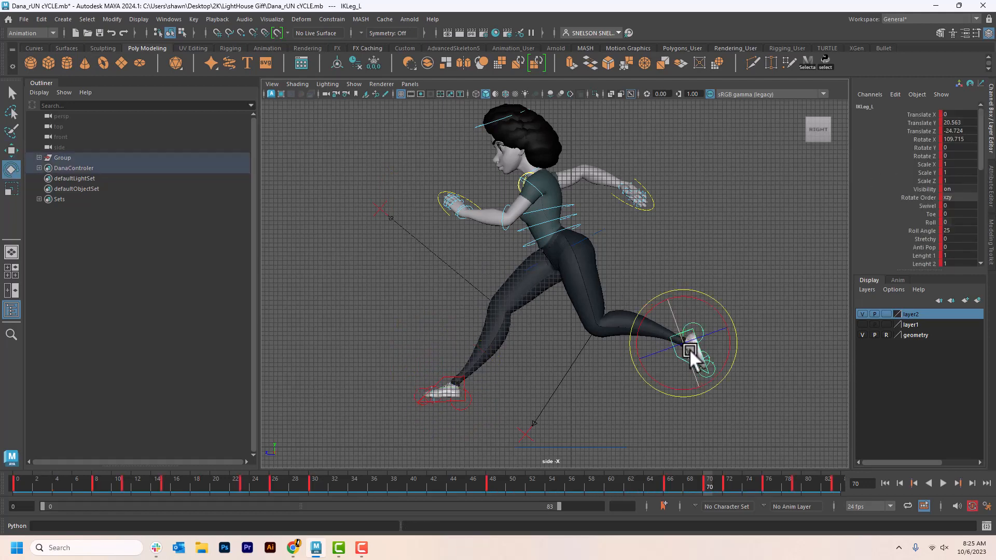
key("w")
left_click_drag(680, 345, 669, 321)
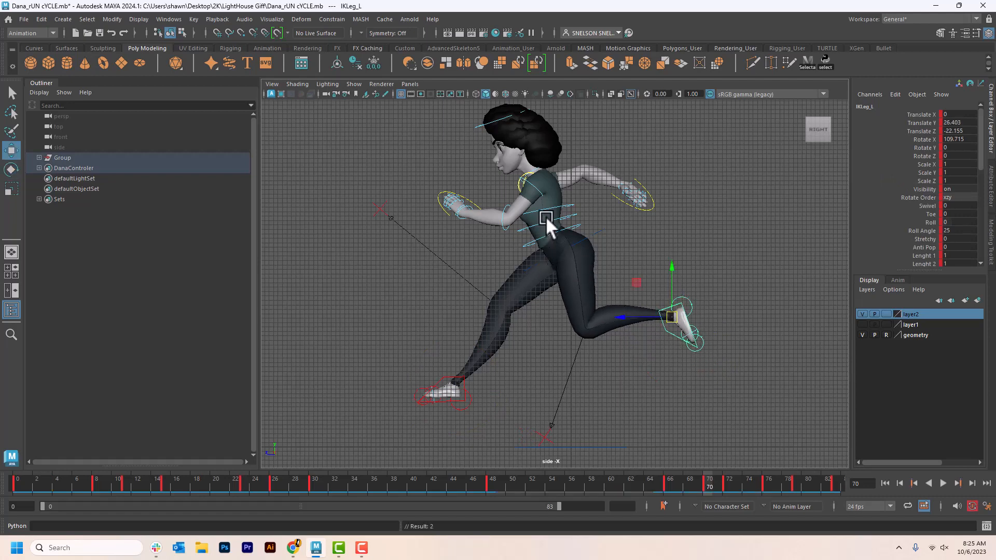
Rotate RootX_M backward at frame 70 so the hips and torso stand more upright
left_click(584, 235)
key("e")
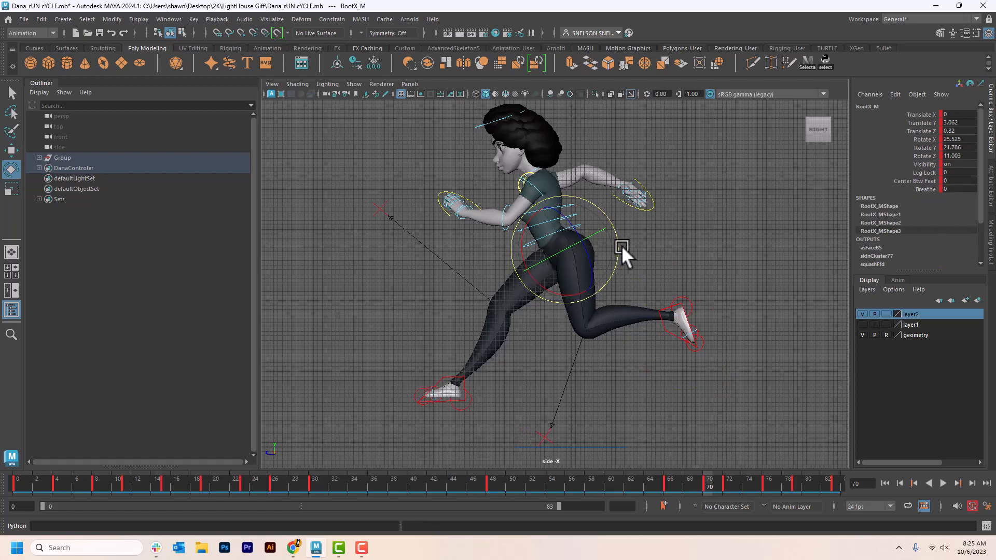
left_click_drag(622, 245, 678, 275)
Bend the upper body forward over the landing leg by rotating FKChest_M and FKSpine2_M
left_click(601, 210)
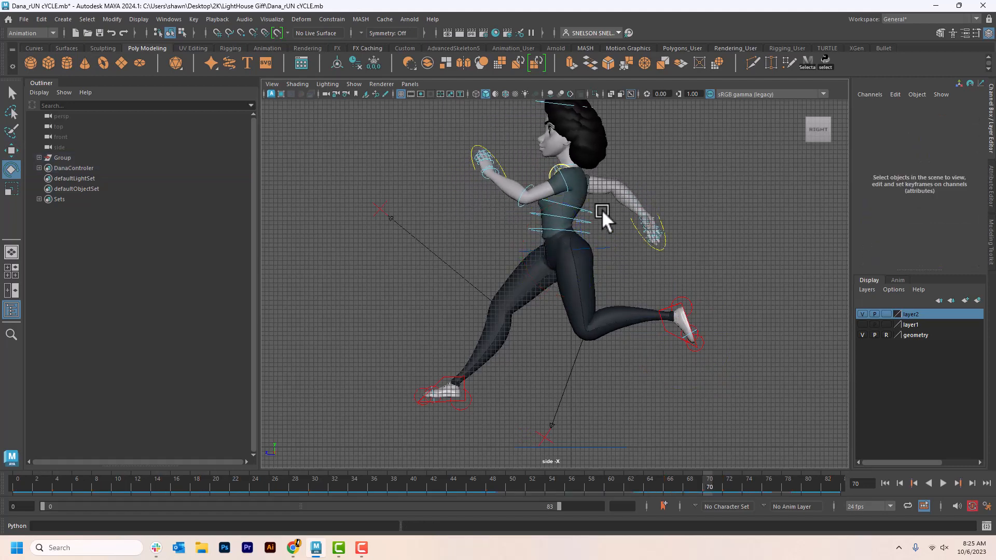
left_click(590, 208)
left_click_drag(598, 229, 602, 204)
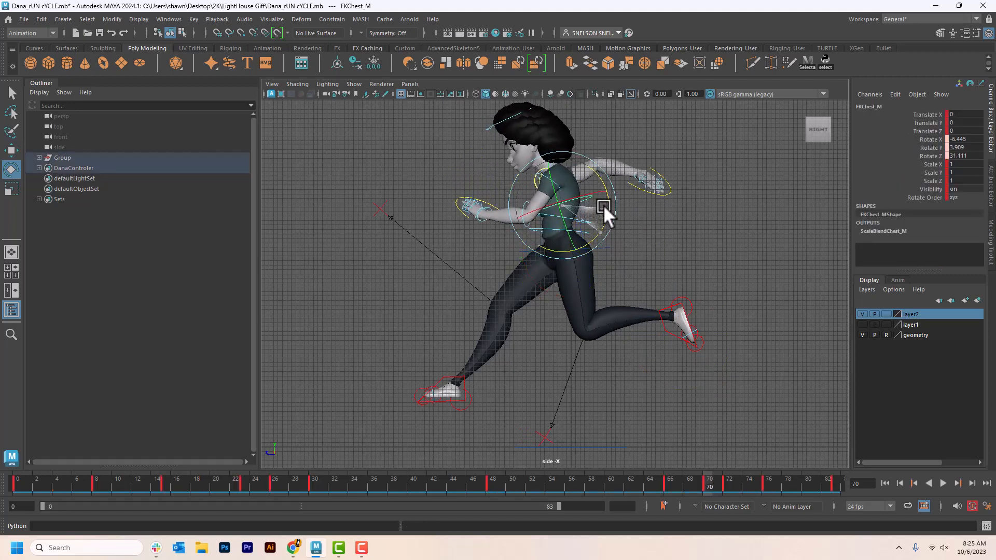
left_click(645, 225)
left_click(591, 221)
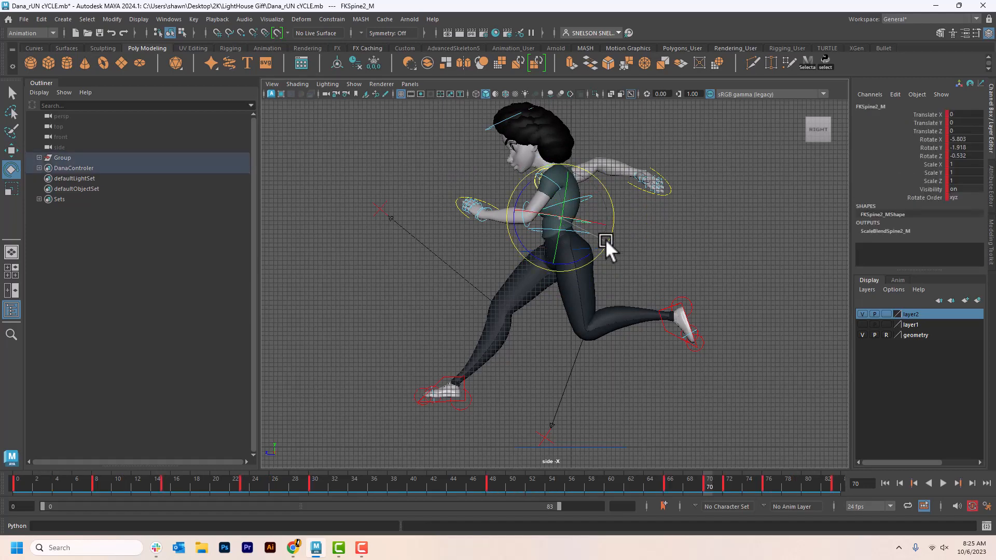
mouse_move(605, 239)
left_mouse_down()
mouse_move(609, 228)
mouse_move(629, 233)
mouse_move(606, 246)
left_mouse_up()
left_click(589, 241)
left_click(581, 232)
Rotate FKShoulder_L to raise the left arm, to about 81.8, -17 and -38 in X, Y and Z
left_click(549, 207)
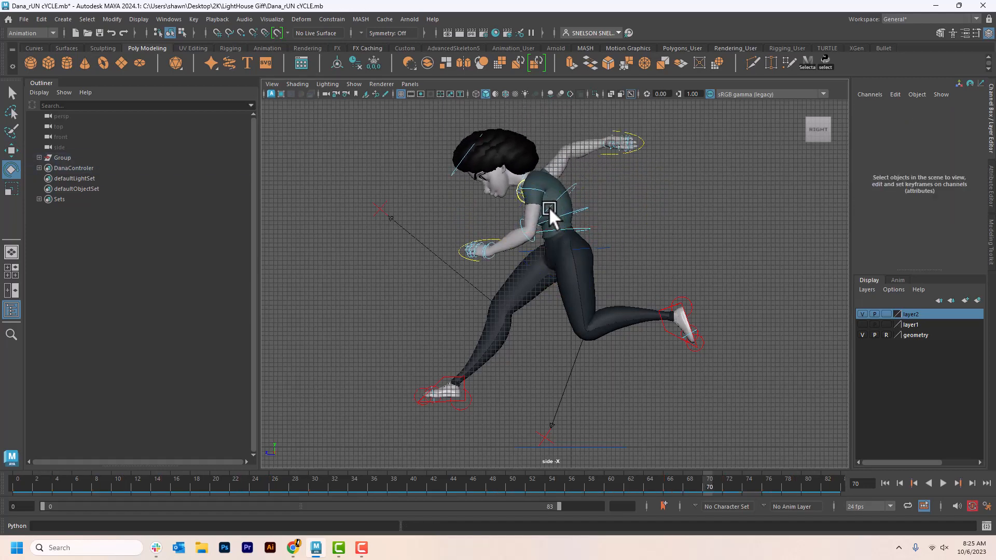
left_click(536, 187)
left_click_drag(534, 214, 554, 168)
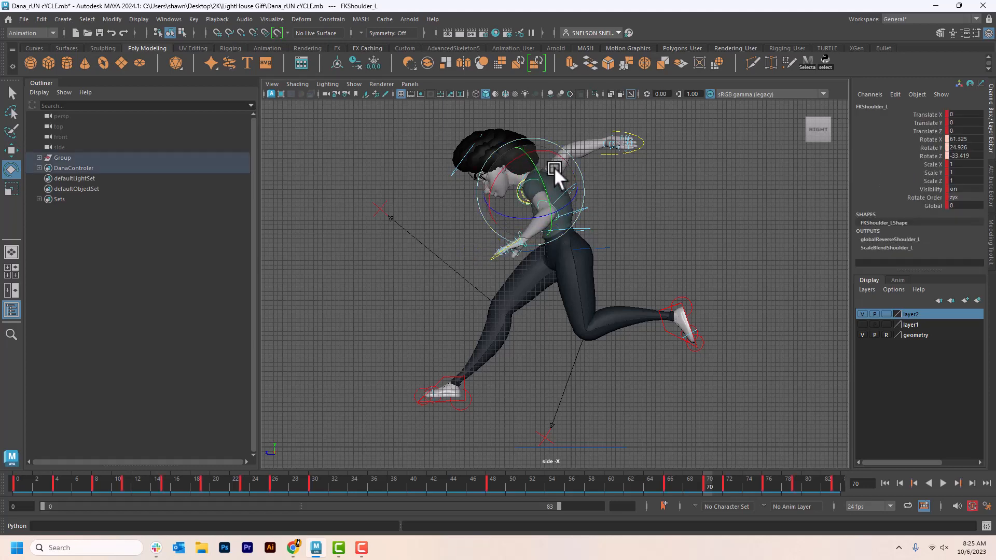
left_click_drag(505, 200, 512, 169)
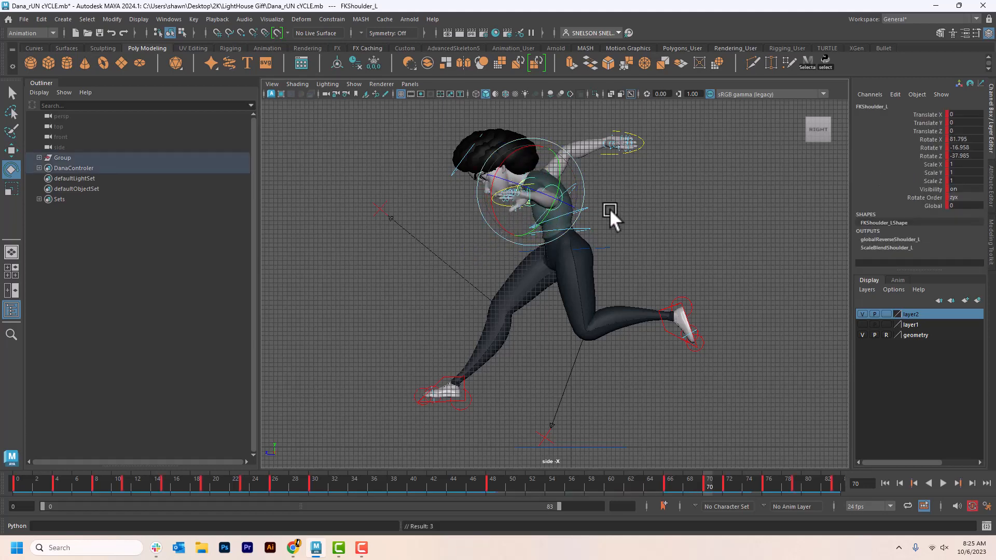
In the perspective view, swing the right arm forward by rotating FKShoulder_R to about 44.8, -0.1 and -11 in X, Y and Z
key("space")
left_click_drag(607, 203, 605, 183)
left_click_drag(634, 282, 547, 250, "alt")
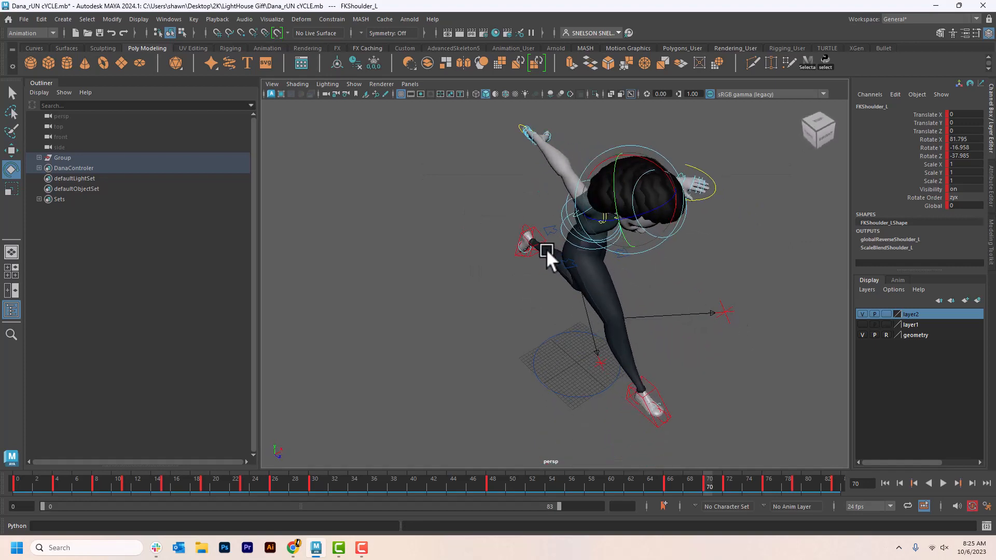
left_click(498, 223)
left_click(582, 212)
left_click_drag(590, 226, 613, 198)
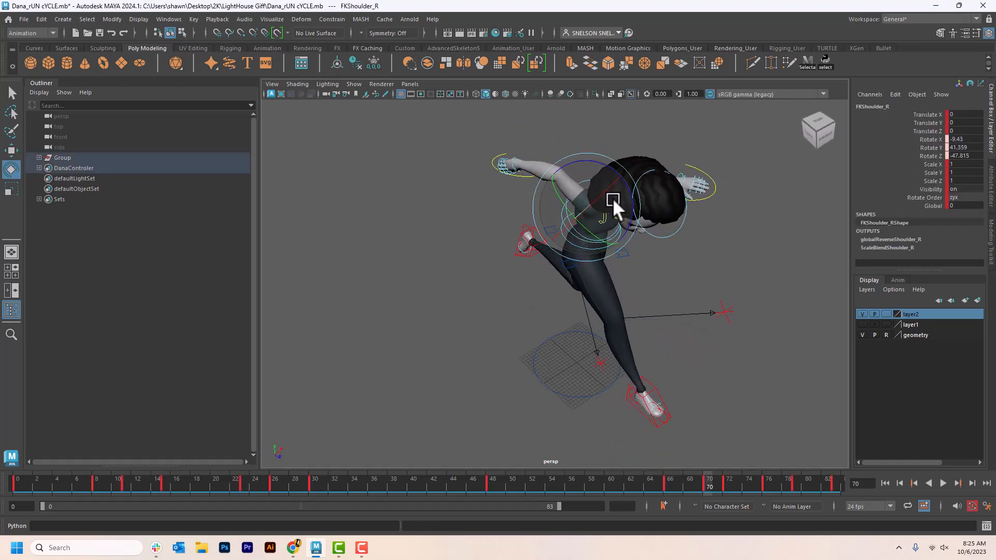
left_click_drag(569, 249, 612, 186)
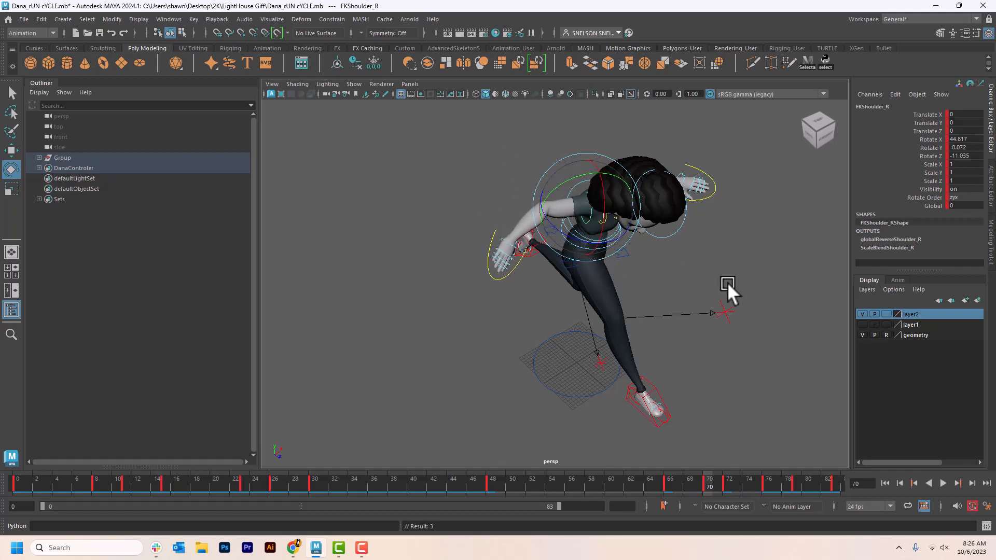
Rotate FKHead_M and the neck control so that Dana's head lifts and faces forward
left_click_drag(727, 283, 549, 272, "alt")
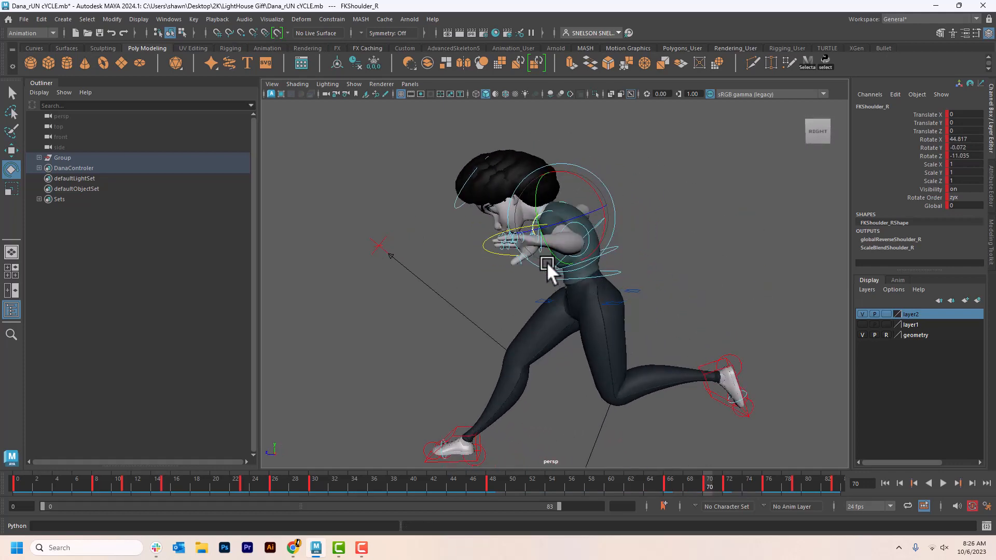
left_click(462, 188)
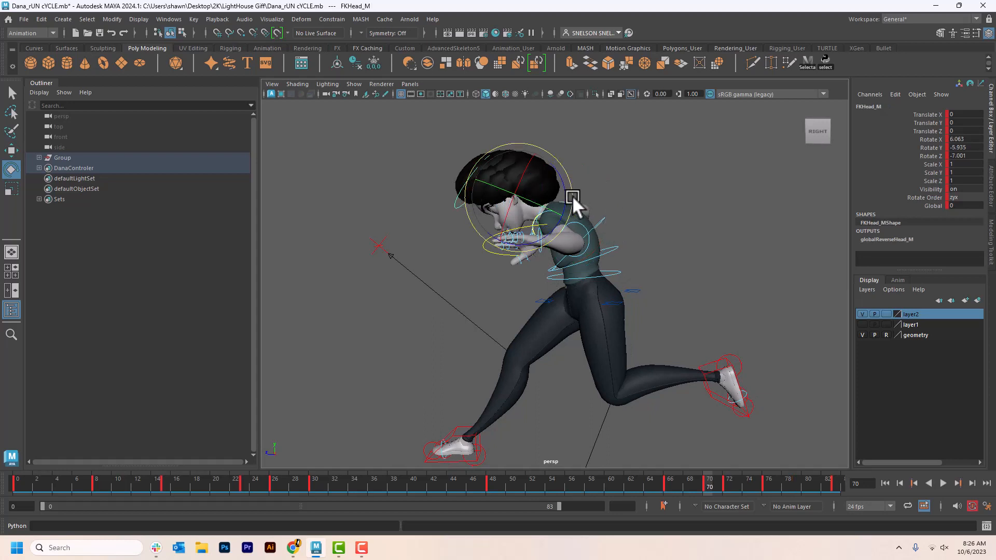
left_click_drag(572, 195, 642, 162)
left_click(643, 161)
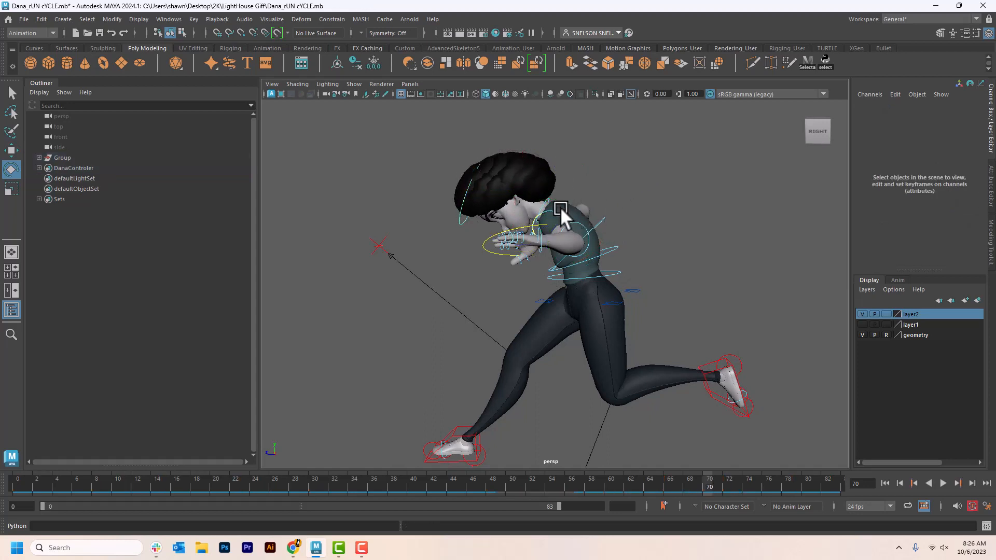
left_click(545, 203)
left_click_drag(551, 200, 590, 171)
left_click(490, 146)
Rotate FKSpine1_M to lean the torso back, and adjust the tilt of FKHead_M slightly
left_click(613, 273)
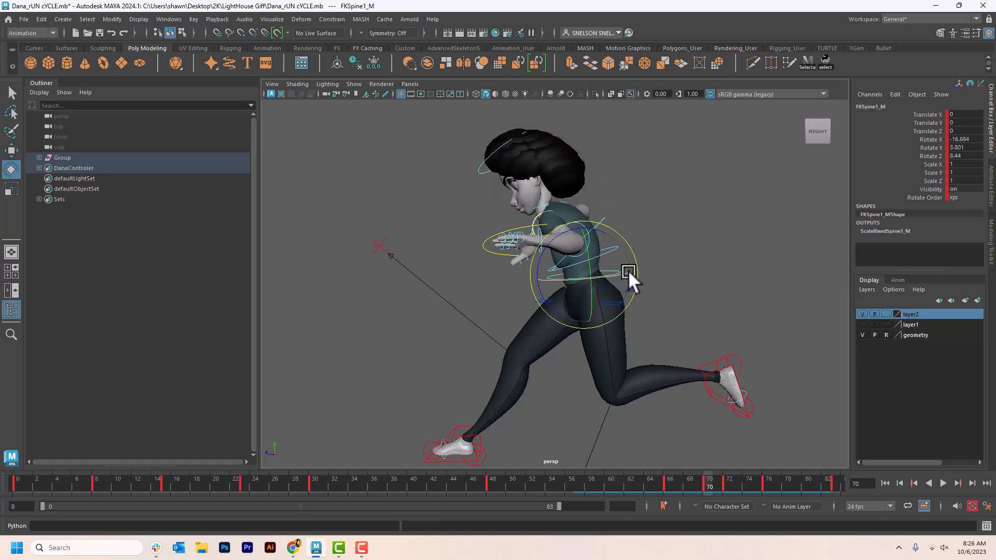
left_click_drag(635, 262, 645, 287)
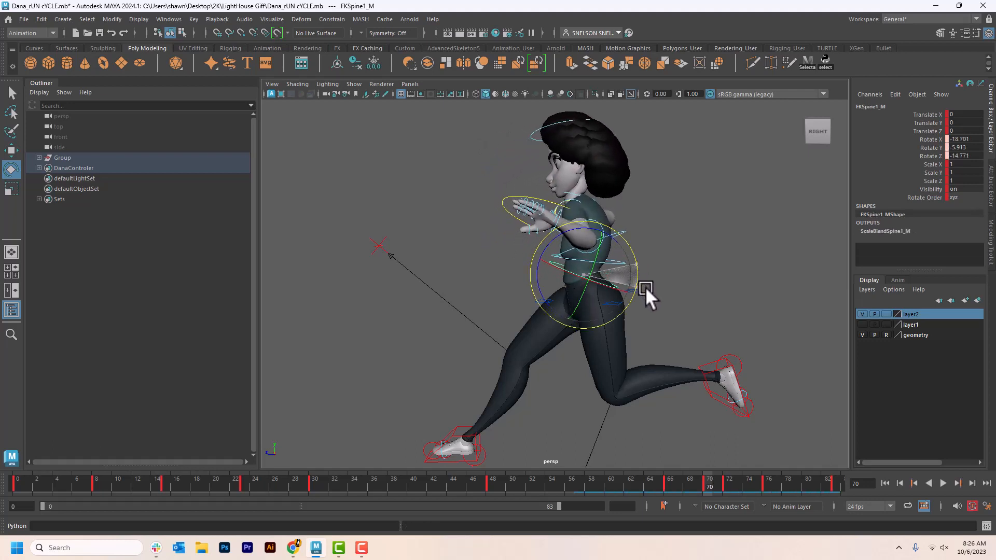
left_click(538, 131)
left_click(538, 129)
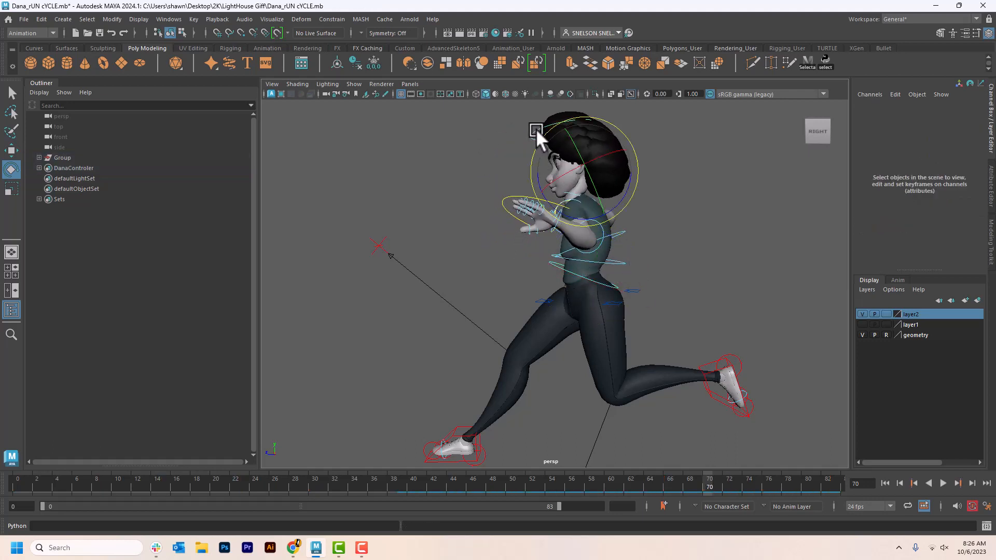
mouse_move(534, 154)
left_mouse_down()
mouse_move(532, 175)
mouse_move(535, 153)
left_mouse_up()
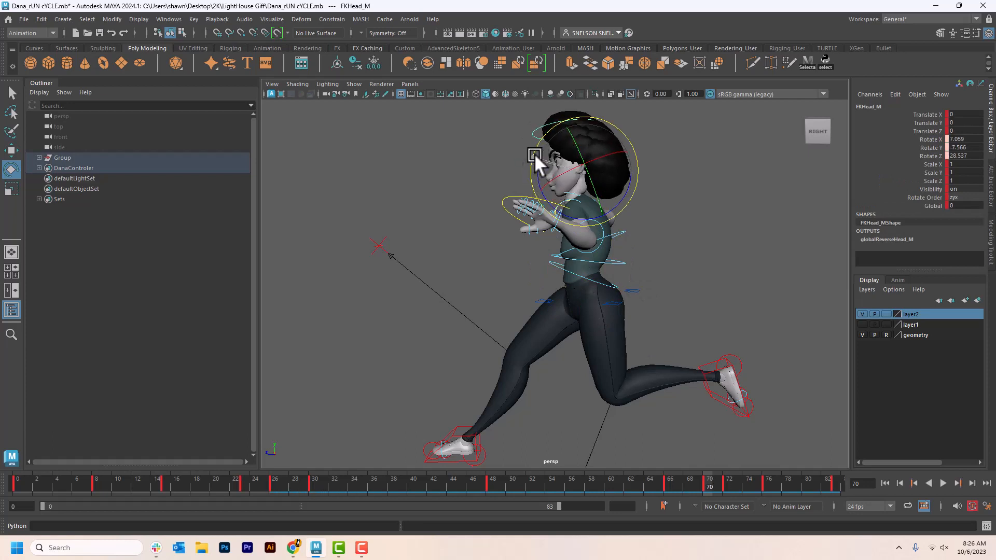
Tilt the neck forward by rotating FKNeck_M to about -16.2 in Rotate Z at frame 70
left_click(571, 192)
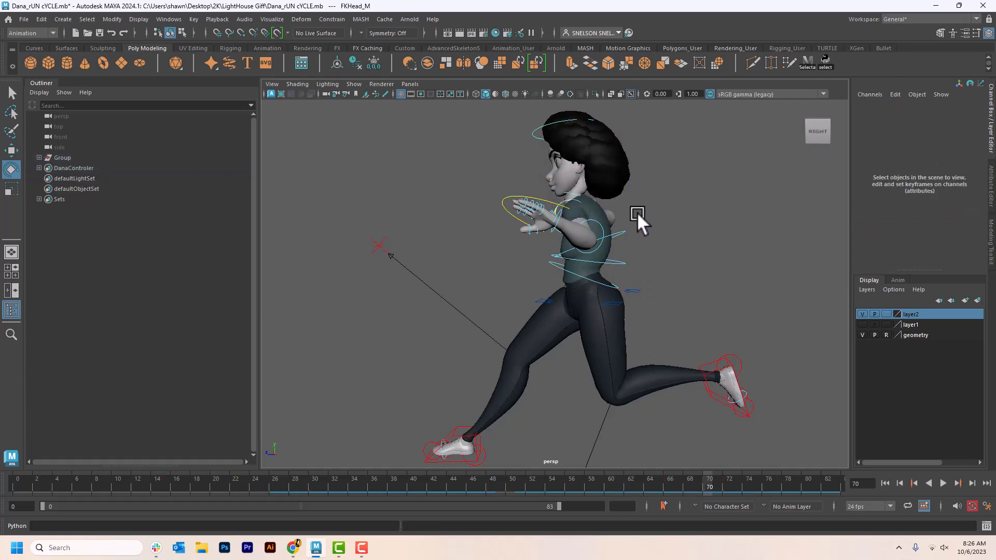
left_click(575, 192)
left_click_drag(634, 212, 620, 176)
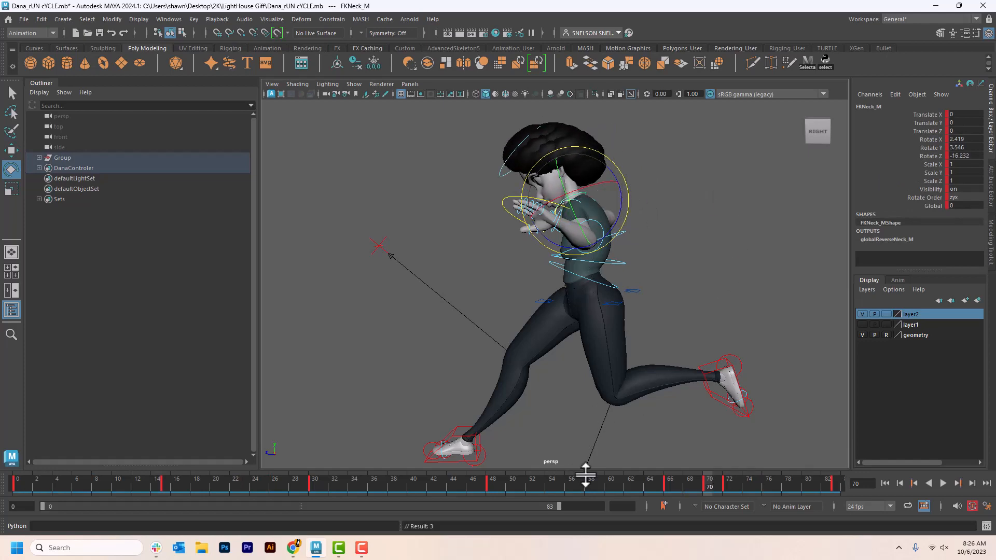
Play the animation in the perspective view and again in the side view to check the new landing pose
key("alt+v")
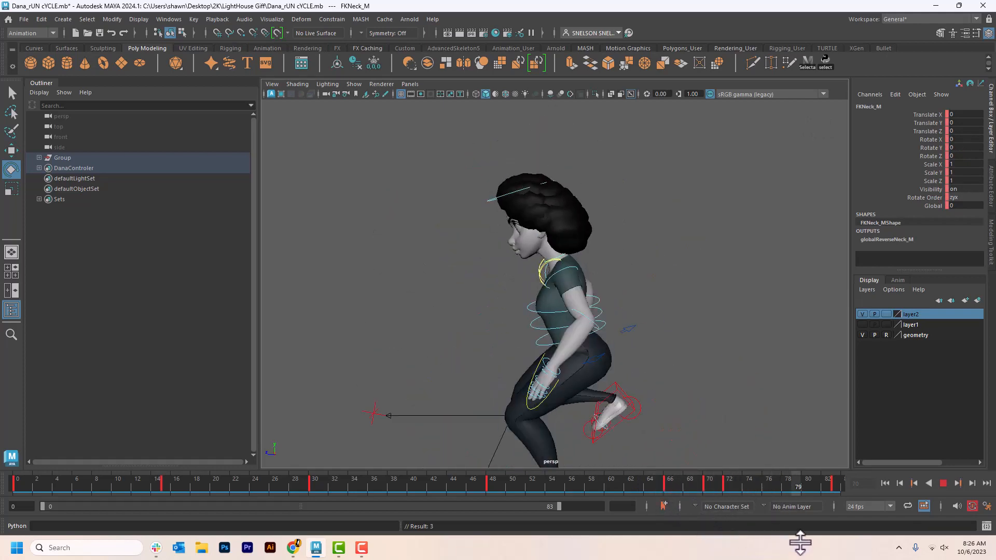
scroll(780, 397, "down", 5)
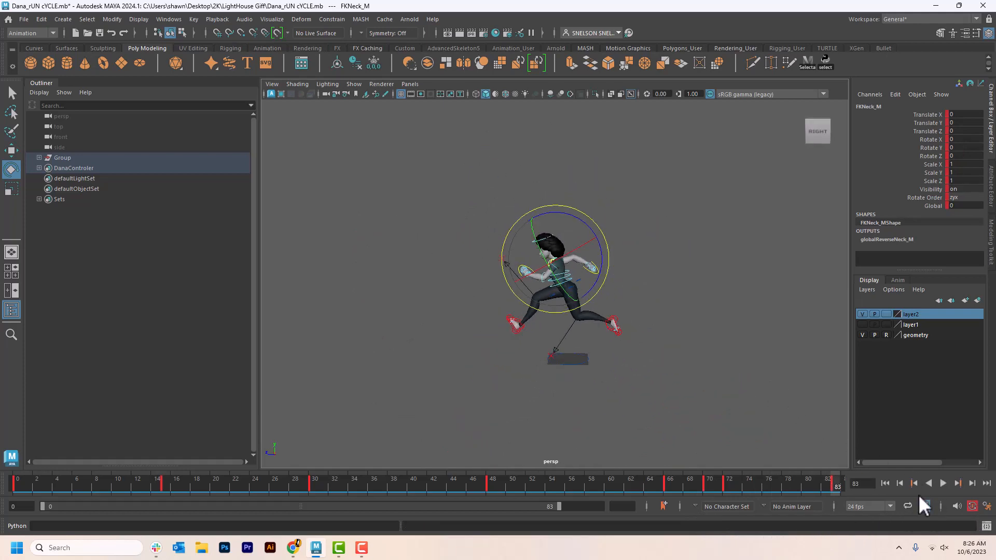
left_click(746, 409)
key("space")
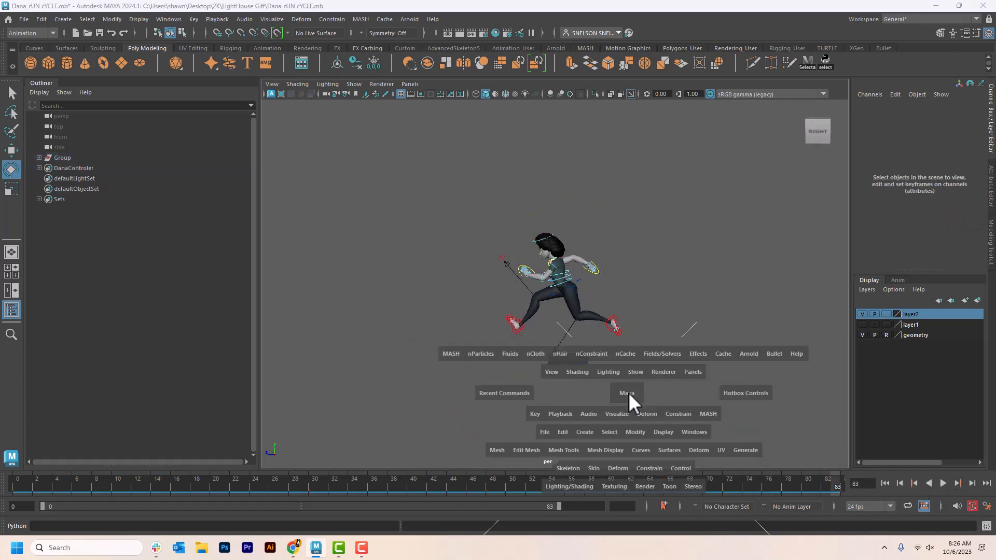
left_click_drag(628, 392, 696, 394)
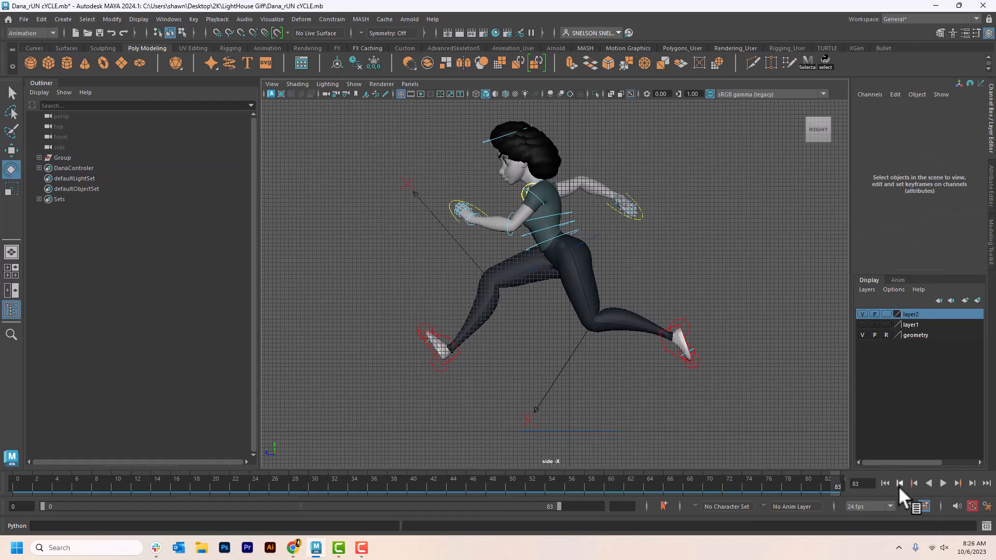
left_click(940, 485)
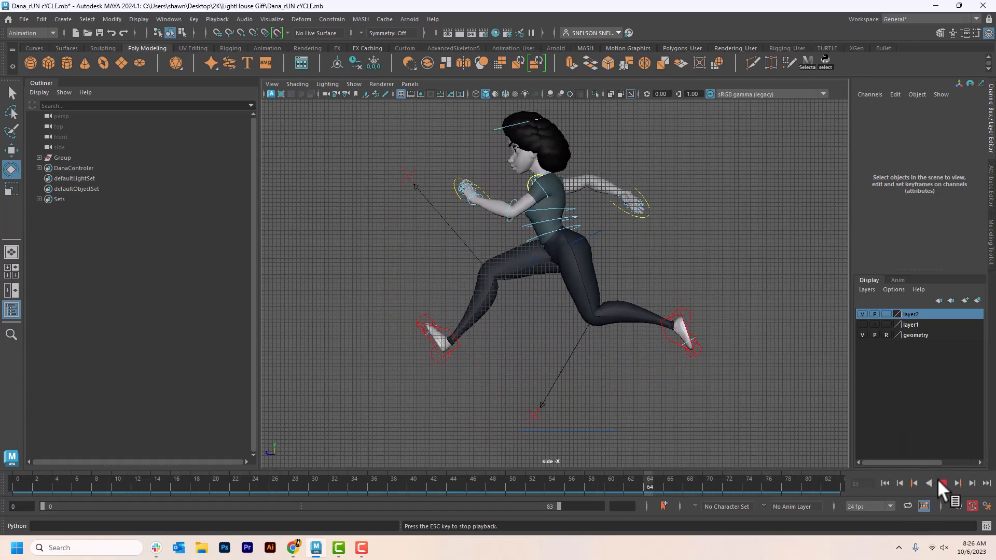
Scrub through the animation in the side view to review the run and jump landing
left_click(942, 483)
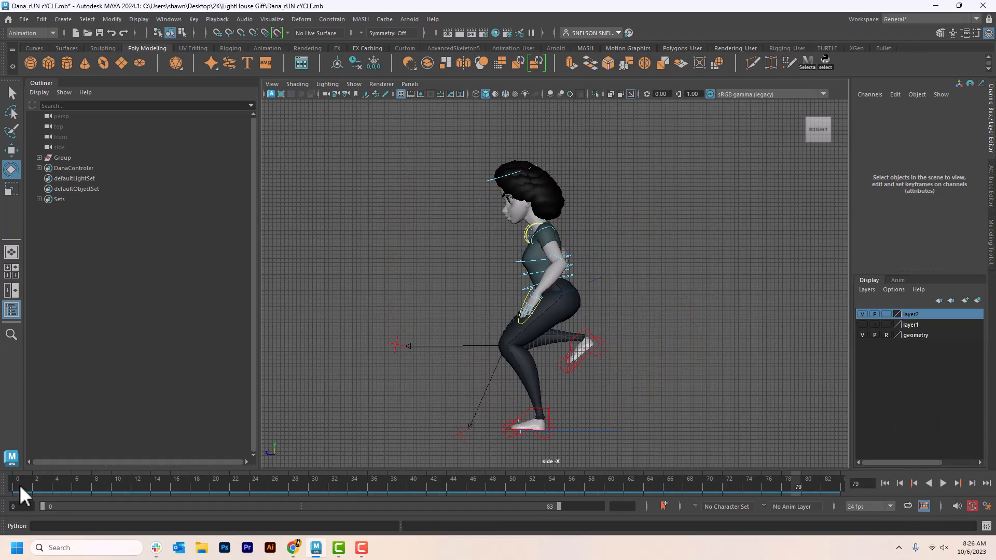
left_click_drag(19, 485, 599, 558)
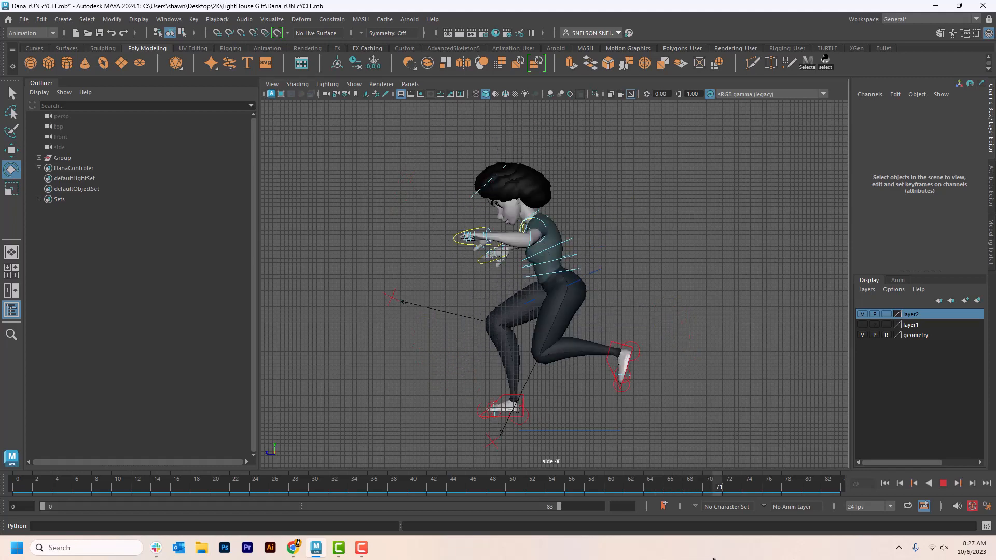
key("Escape")
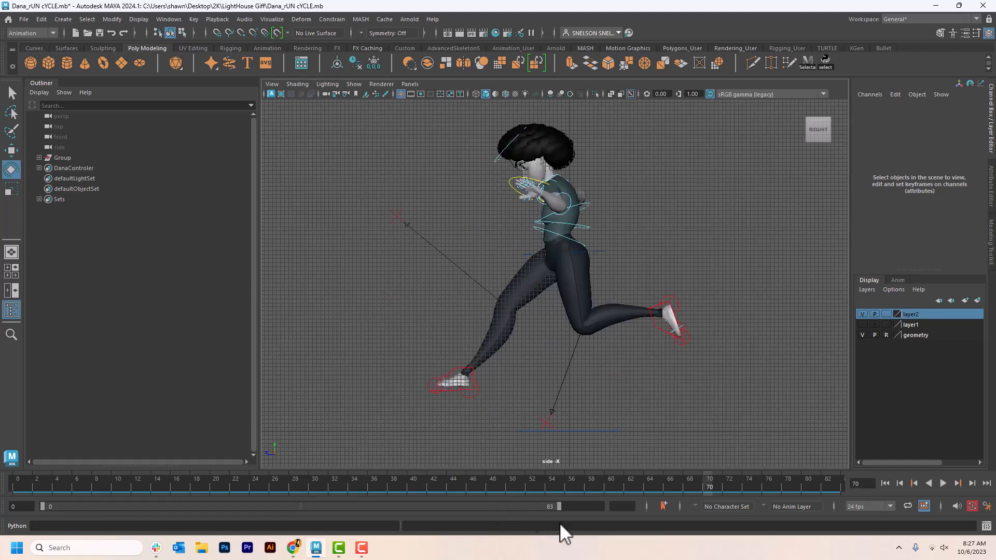
Lower the foot control IKLeg_R to about -1.1 in Translate Y at frame 71 and replay the animation
left_click(720, 488)
left_click(504, 394)
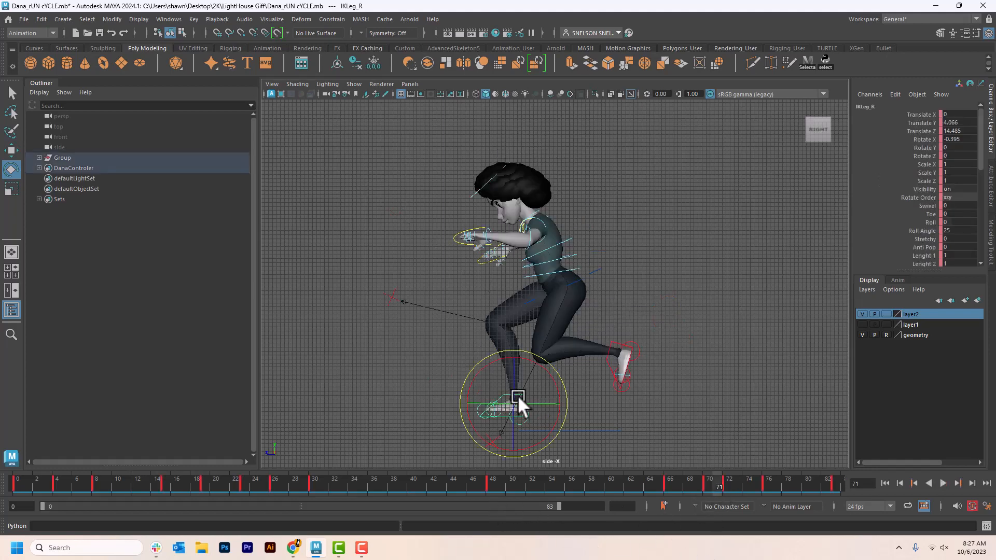
key("w")
left_click_drag(512, 355, 513, 376)
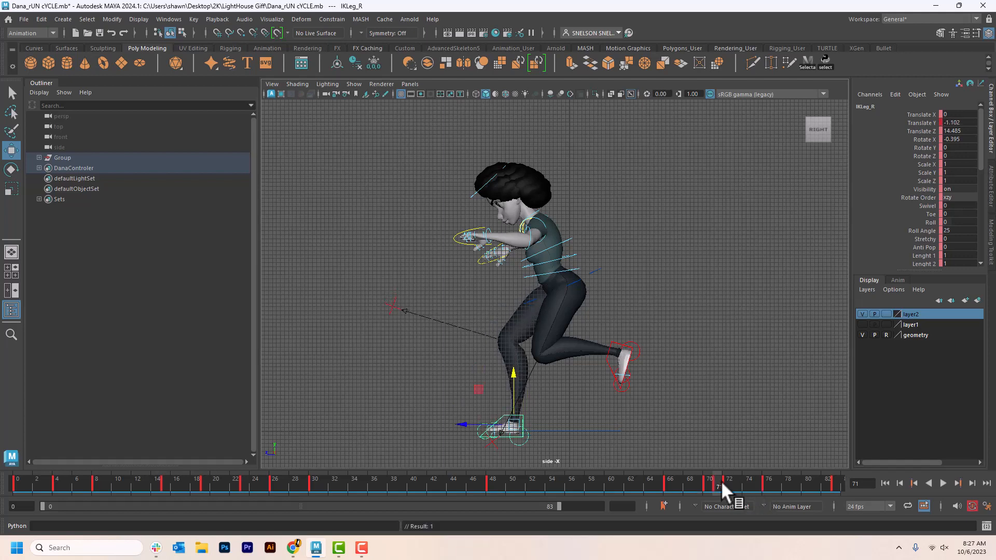
key("alt+v")
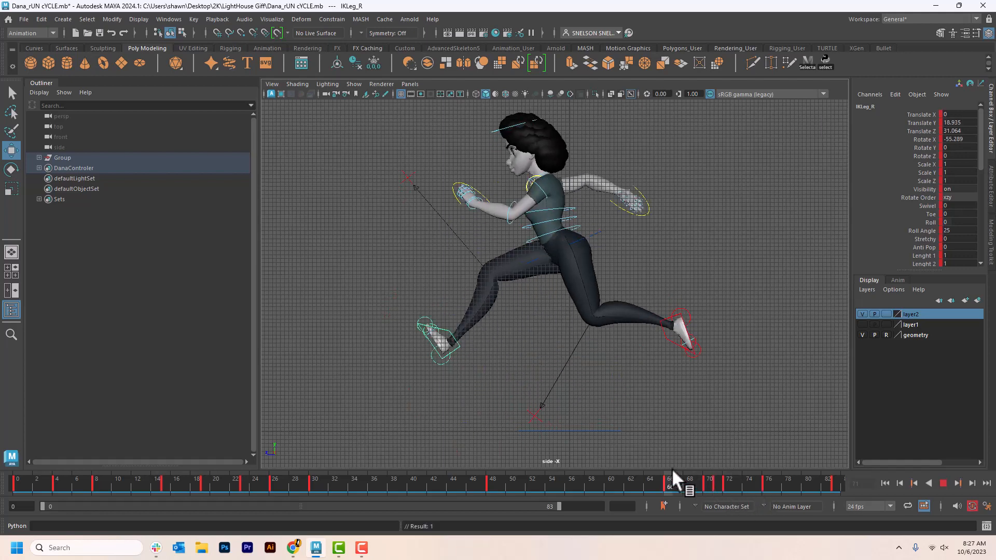